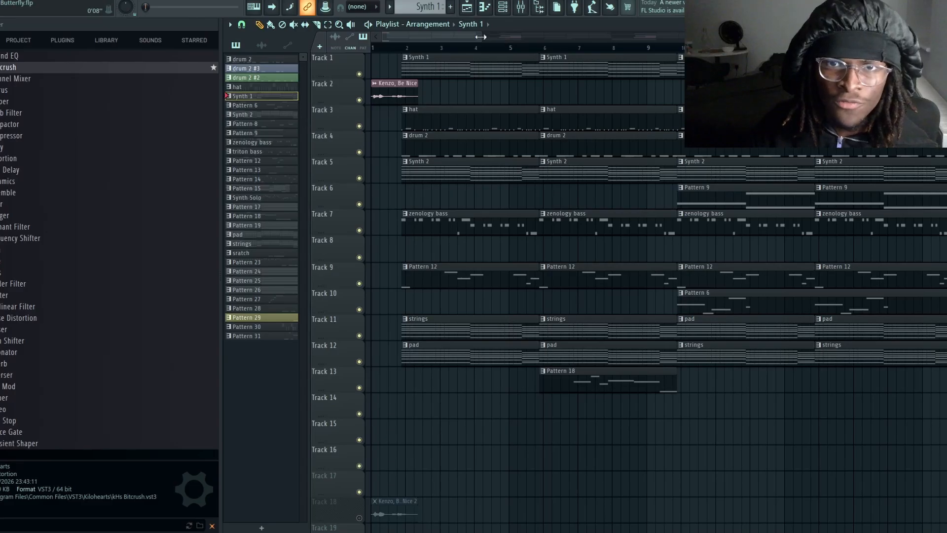
Open the first Synth 1 clip on Track 1 in the piano roll and play back its chords.
{"action": "left_click_drag", "start_coordinate": [481, 36], "coordinate": [440, 42]}
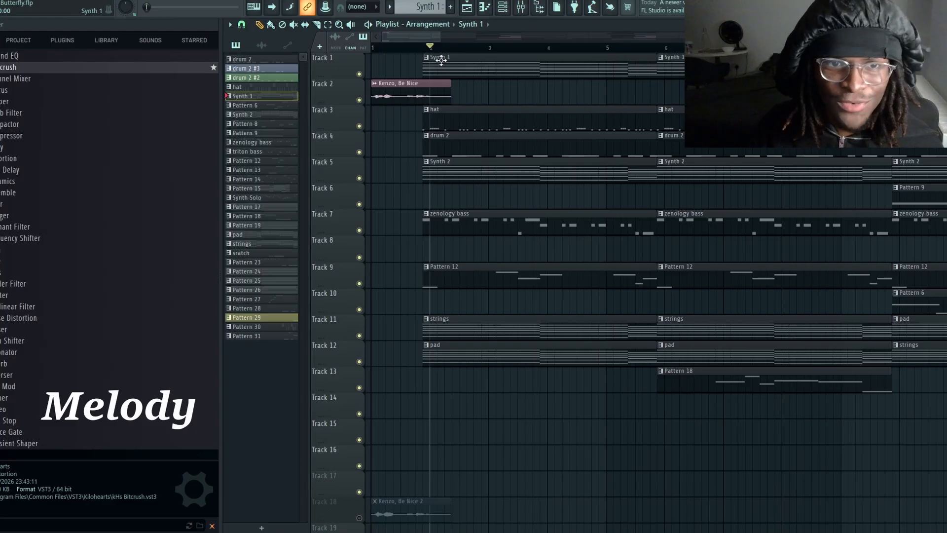
{"action": "double_click", "coordinate": [446, 65]}
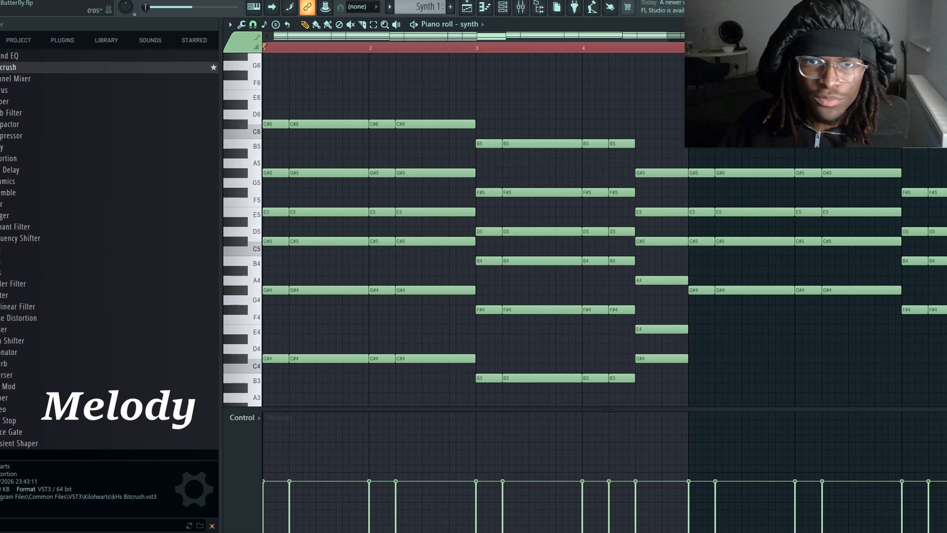
{"action": "left_click_drag", "start_coordinate": [667, 38], "coordinate": [728, 38]}
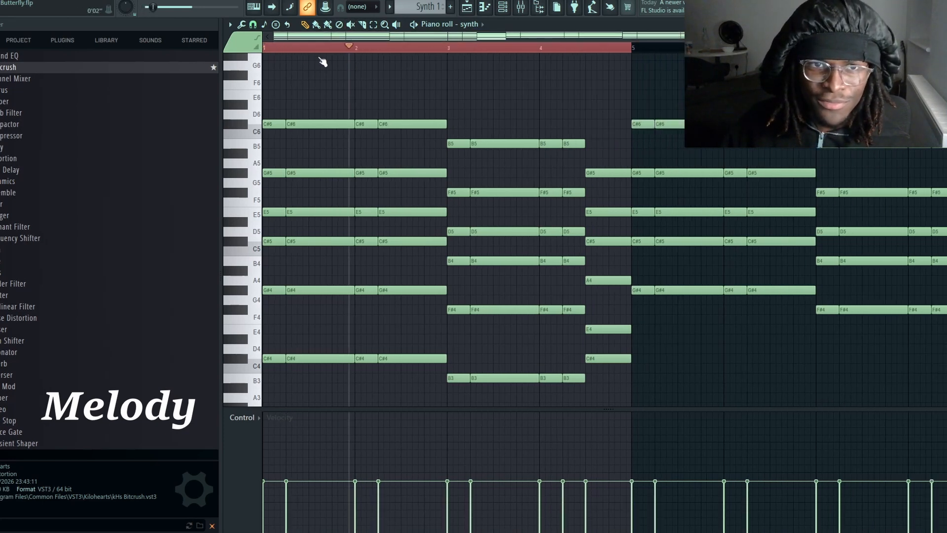
{"action": "key", "text": "space"}
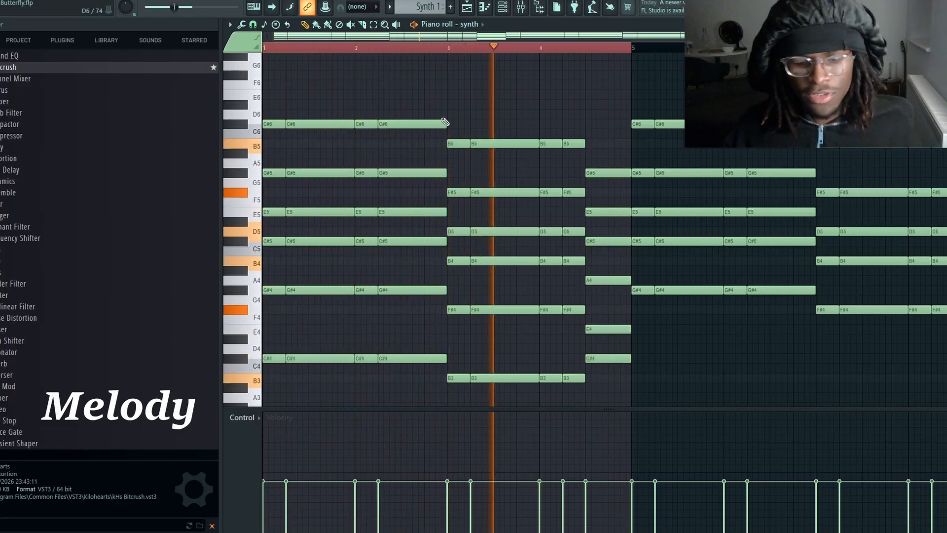
{"action": "key", "text": "space"}
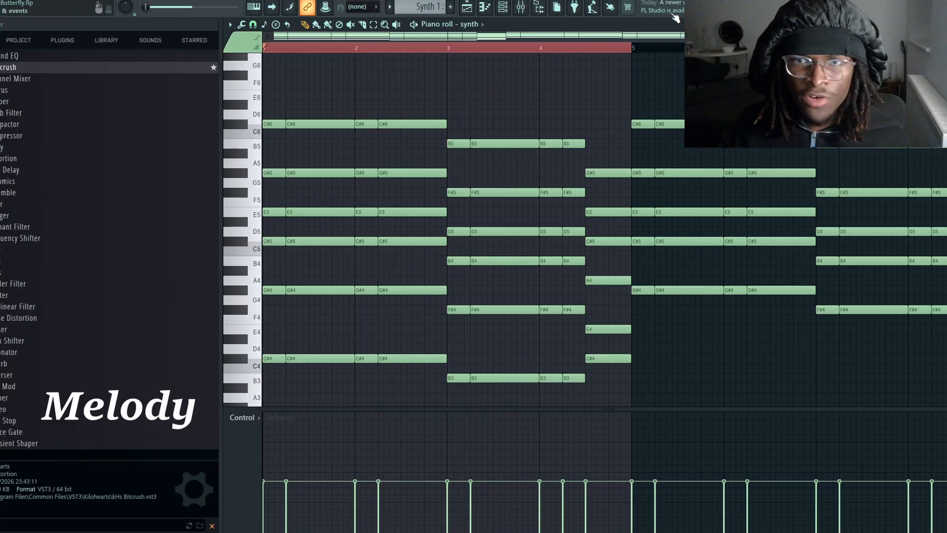
Review the Synth 1 chord notes across the pattern's bars in the piano roll and return to the playlist.
{"action": "left_click_drag", "start_coordinate": [727, 37], "coordinate": [552, 45]}
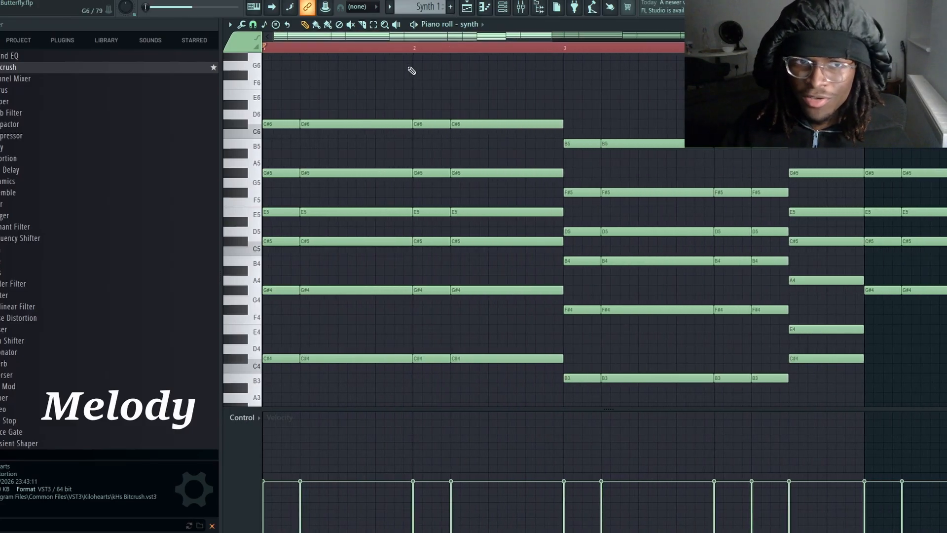
{"action": "left_click_drag", "start_coordinate": [552, 36], "coordinate": [674, 49]}
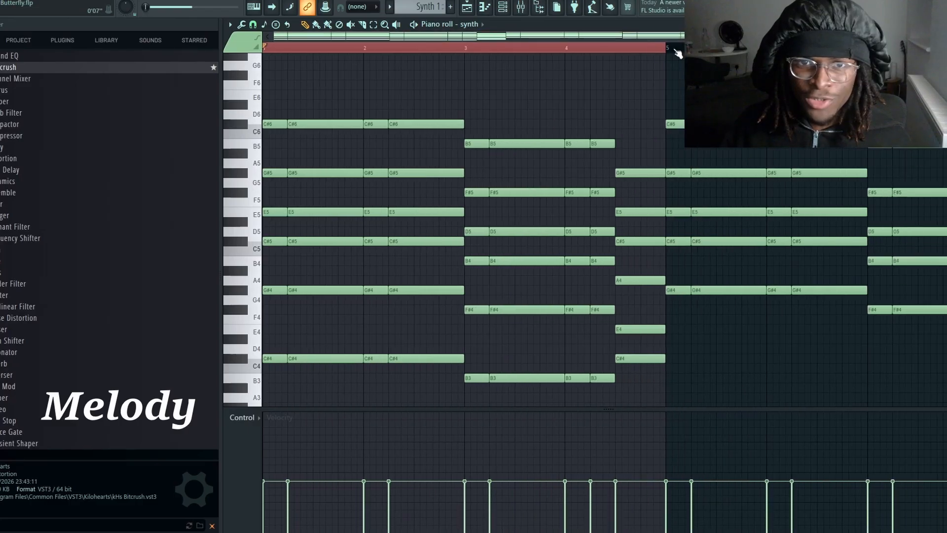
{"action": "scroll", "coordinate": [556, 44], "scroll_direction": "down", "scroll_amount": 3}
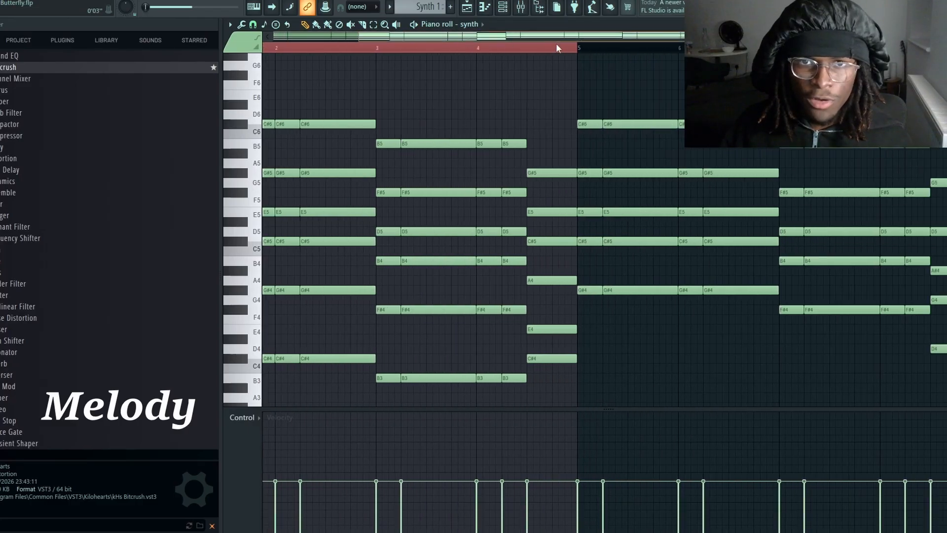
{"action": "scroll", "coordinate": [474, 47], "scroll_direction": "up", "scroll_amount": 3}
{"action": "mouse_move", "coordinate": [404, 57]}
{"action": "left_mouse_down"}
{"action": "mouse_move", "coordinate": [516, 57]}
{"action": "mouse_move", "coordinate": [469, 64]}
{"action": "mouse_move", "coordinate": [593, 72]}
{"action": "left_mouse_up"}
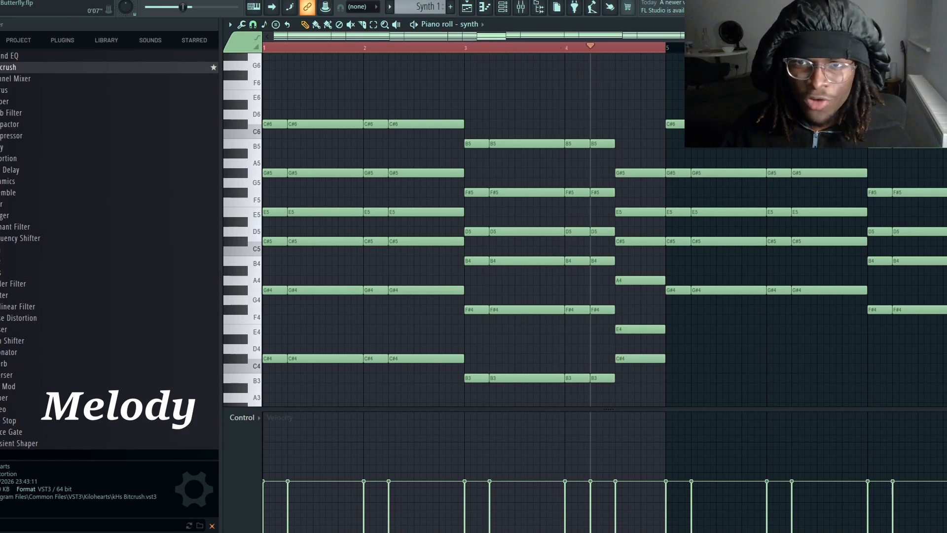
{"action": "left_click_drag", "start_coordinate": [705, 36], "coordinate": [496, 39]}
{"action": "key", "text": "F5"}
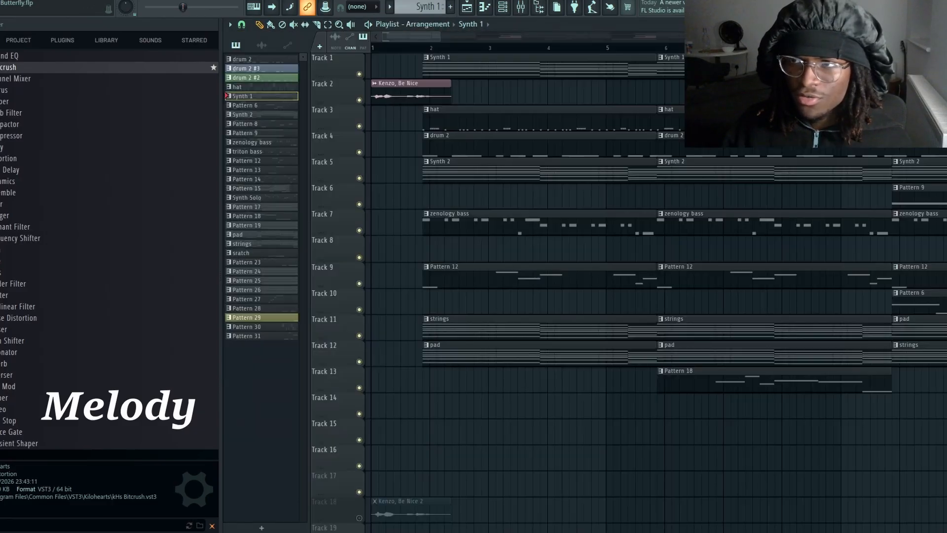
{"action": "right_click", "coordinate": [435, 326]}
{"action": "scroll", "coordinate": [439, 330], "scroll_direction": "down", "scroll_amount": 2}
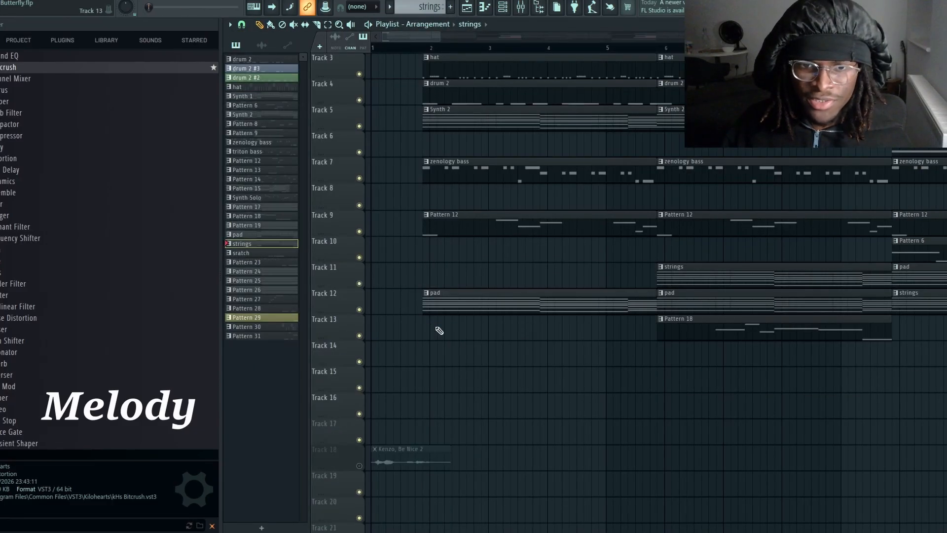
{"action": "key", "text": "ctrl+z"}
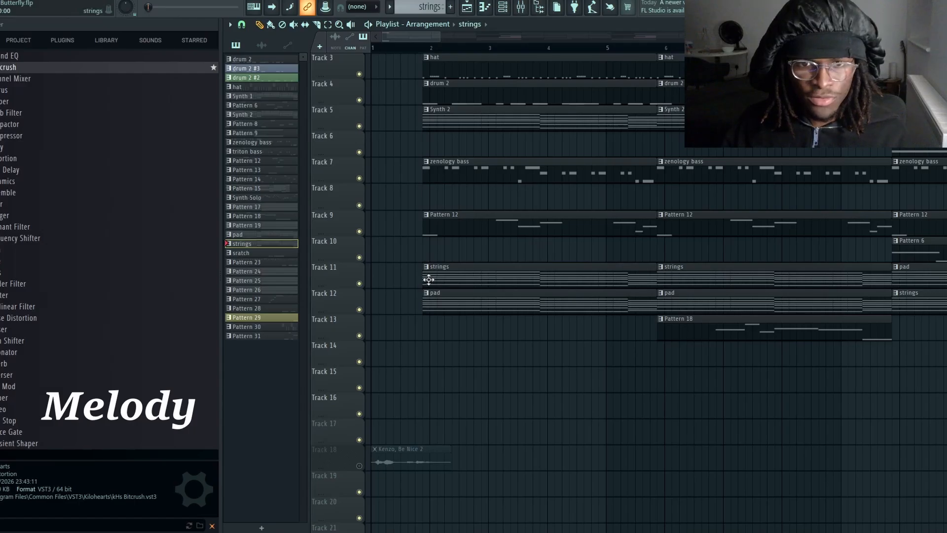
Open the first strings clip on Track 11 in the piano roll, play it back and return to the playlist.
{"action": "double_click", "coordinate": [442, 271]}
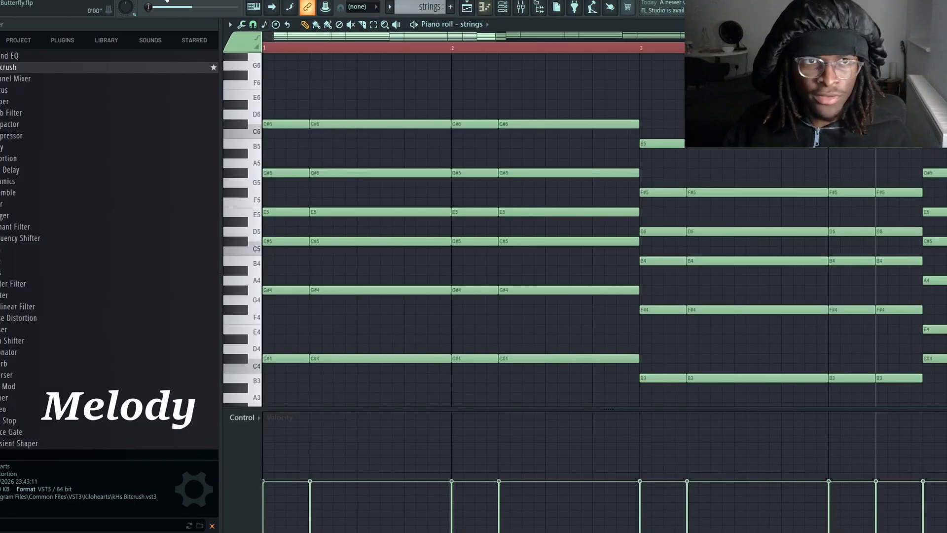
{"action": "key", "text": "space"}
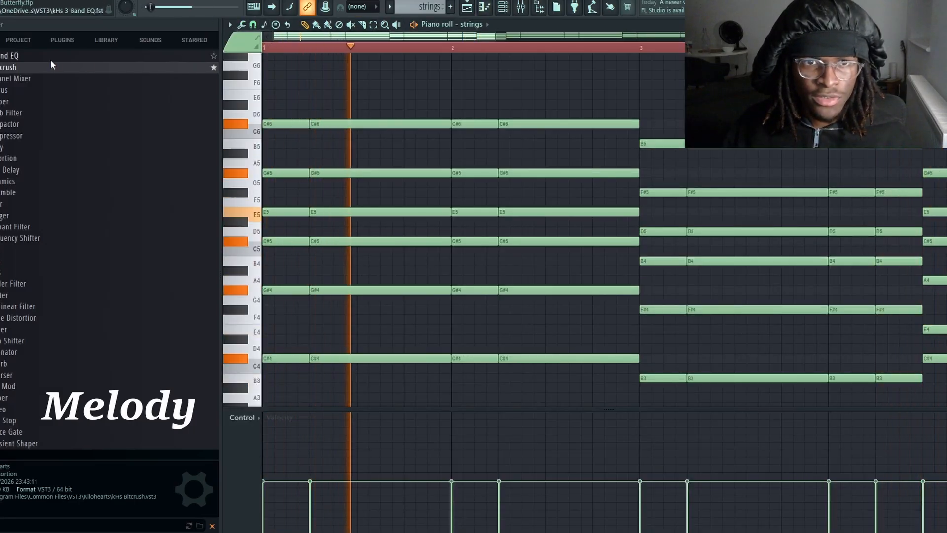
{"action": "mouse_move", "coordinate": [507, 36]}
{"action": "left_mouse_down"}
{"action": "mouse_move", "coordinate": [589, 40]}
{"action": "mouse_move", "coordinate": [502, 37]}
{"action": "left_mouse_up"}
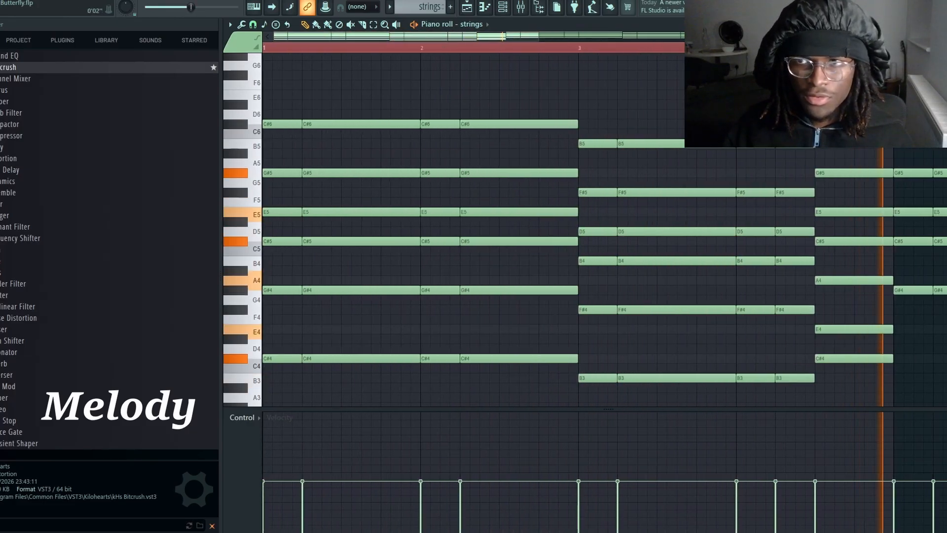
{"action": "key", "text": "Return"}
Open the first pad clip on Track 12 in the piano roll, play back its chords and return to the playlist.
{"action": "double_click", "coordinate": [474, 297]}
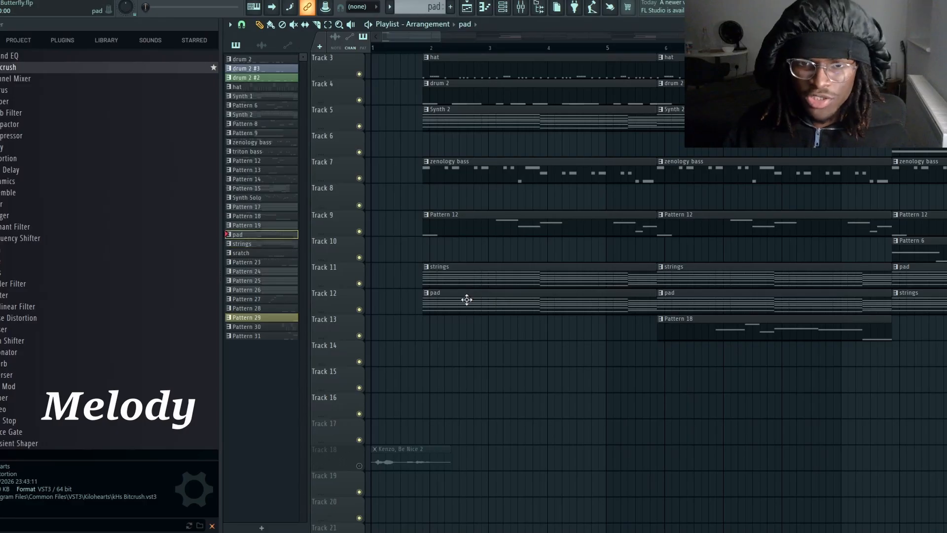
{"action": "key", "text": "space"}
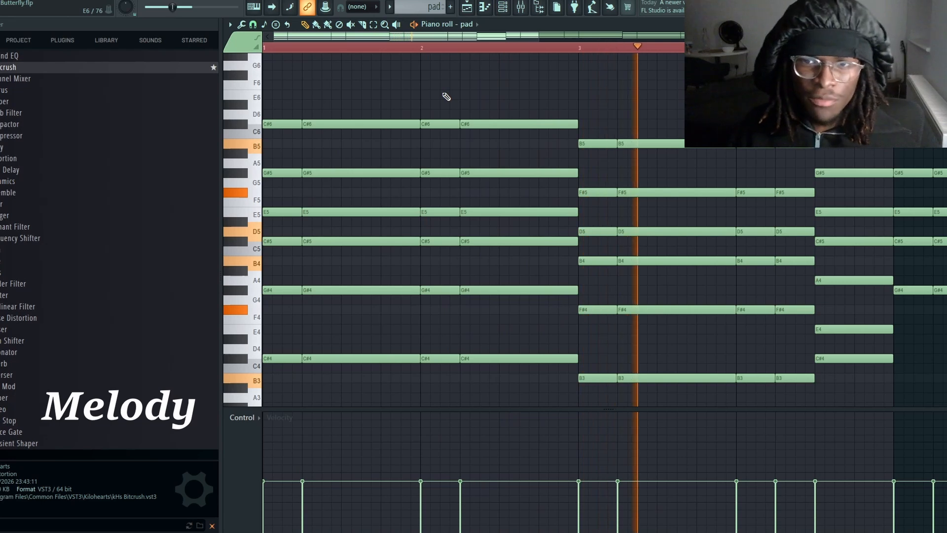
{"action": "mouse_move", "coordinate": [538, 39]}
{"action": "left_mouse_down"}
{"action": "mouse_move", "coordinate": [586, 40]}
{"action": "mouse_move", "coordinate": [524, 37]}
{"action": "left_mouse_up"}
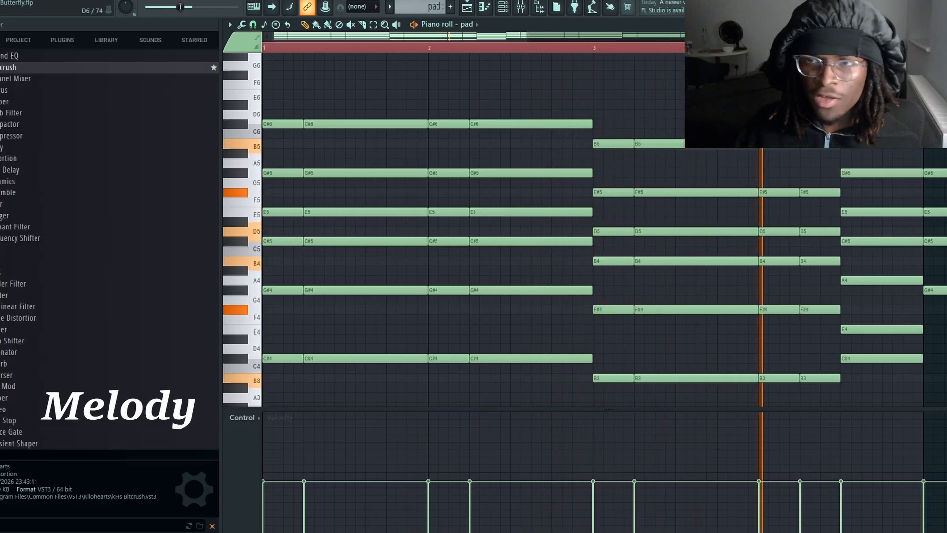
{"action": "key", "text": "space"}
{"action": "key", "text": "F5"}
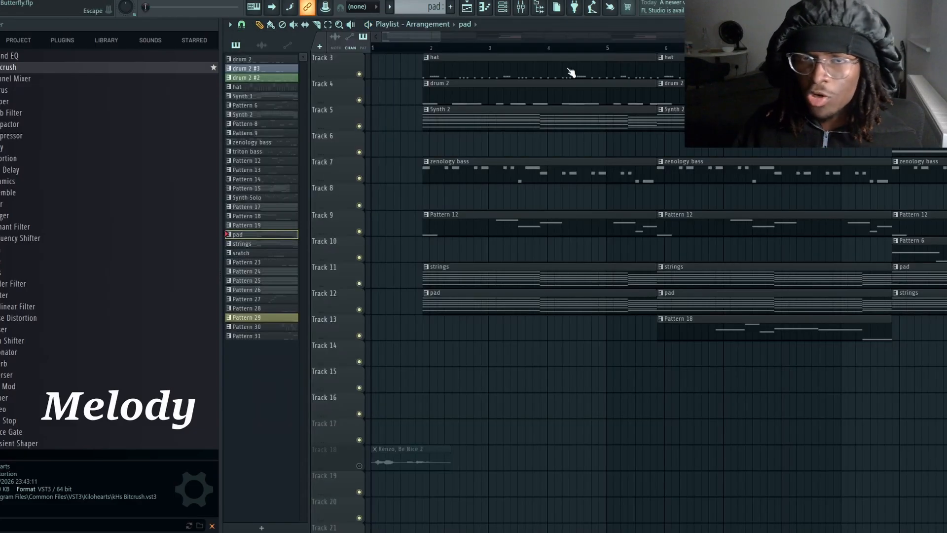
Reopen the first strings clip on Track 11 to review its chord notes, and close the piano roll.
{"action": "double_click", "coordinate": [461, 275]}
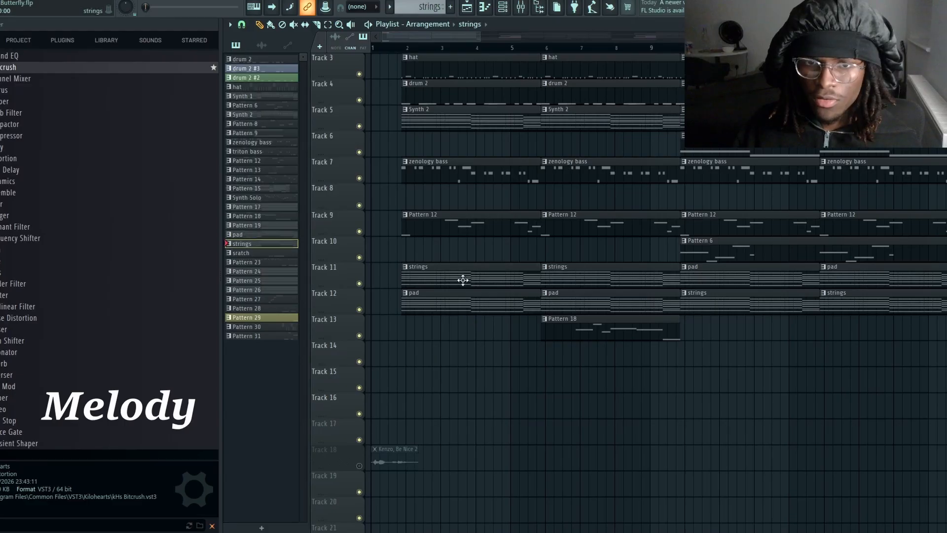
{"action": "left_click_drag", "start_coordinate": [453, 39], "coordinate": [367, 40]}
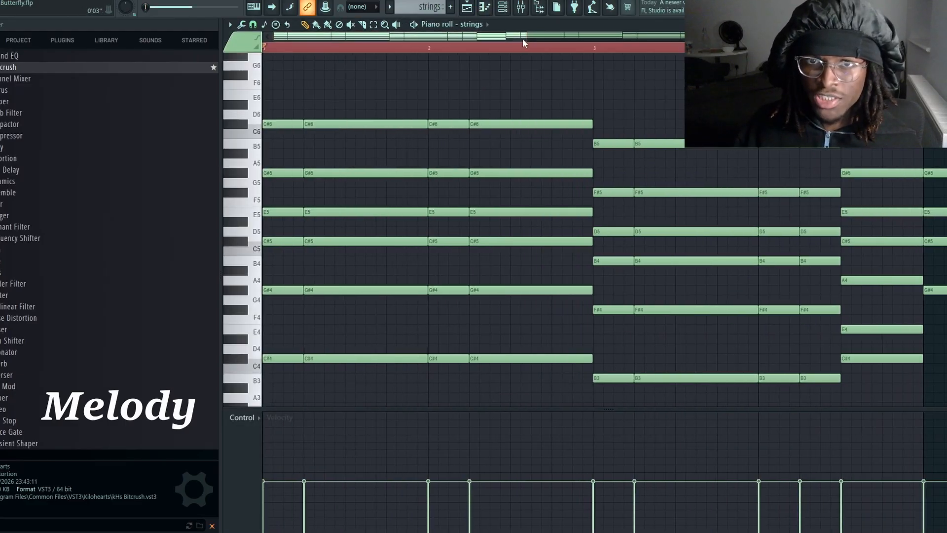
{"action": "left_click_drag", "start_coordinate": [525, 38], "coordinate": [636, 39]}
{"action": "left_click", "coordinate": [939, 24]}
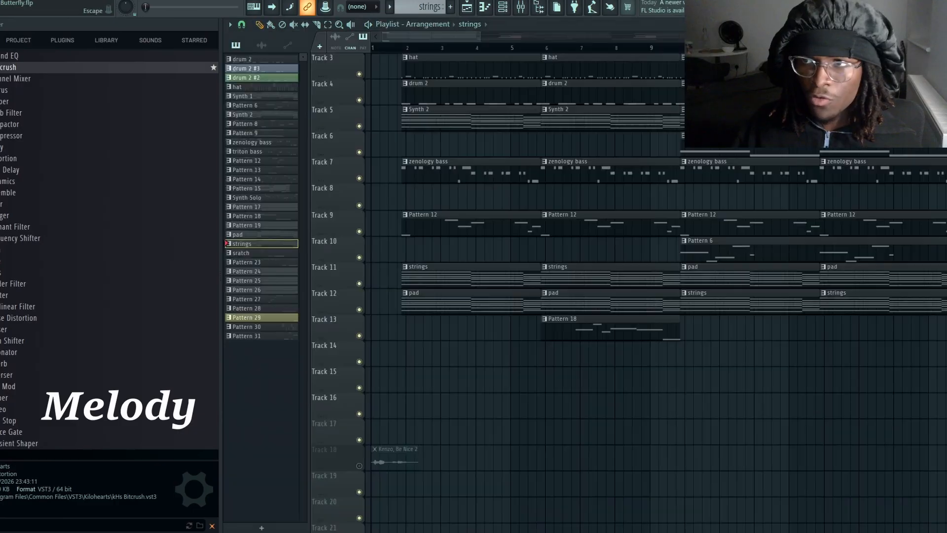
Open the first zenology bass clip on Track 7 in the piano roll, play back the bassline and return to the playlist.
{"action": "left_click_drag", "start_coordinate": [481, 36], "coordinate": [451, 36]}
{"action": "left_click_drag", "start_coordinate": [453, 36], "coordinate": [394, 47]}
{"action": "scroll", "coordinate": [433, 243], "scroll_direction": "down", "scroll_amount": 1}
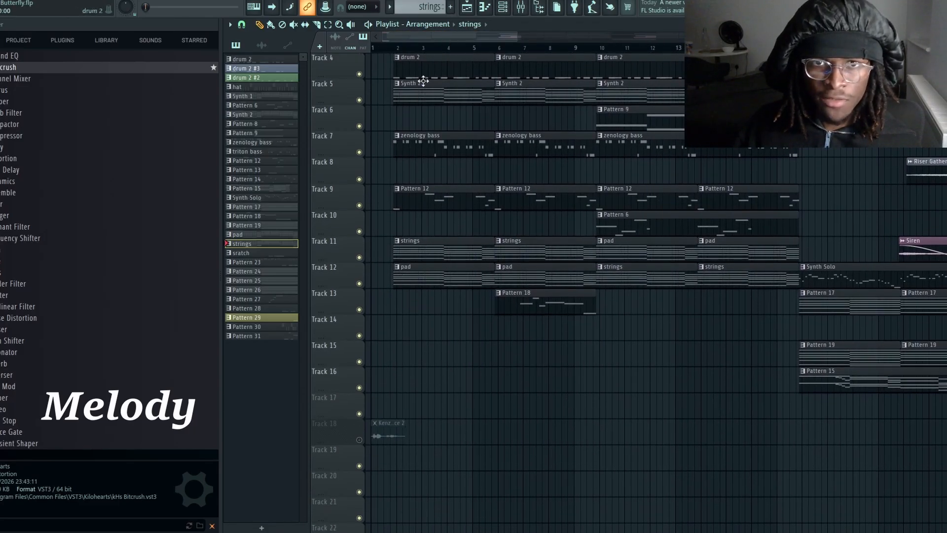
{"action": "double_click", "coordinate": [419, 138]}
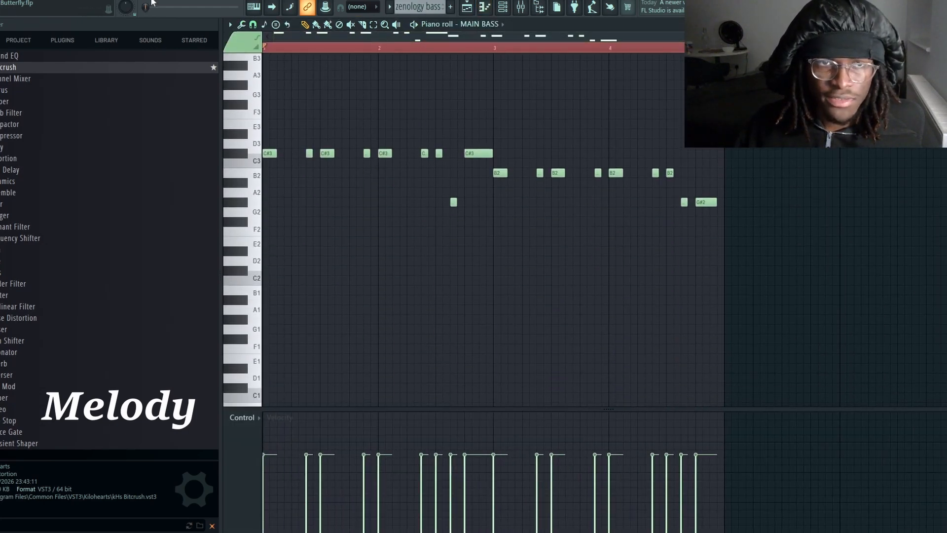
{"action": "key", "text": "space"}
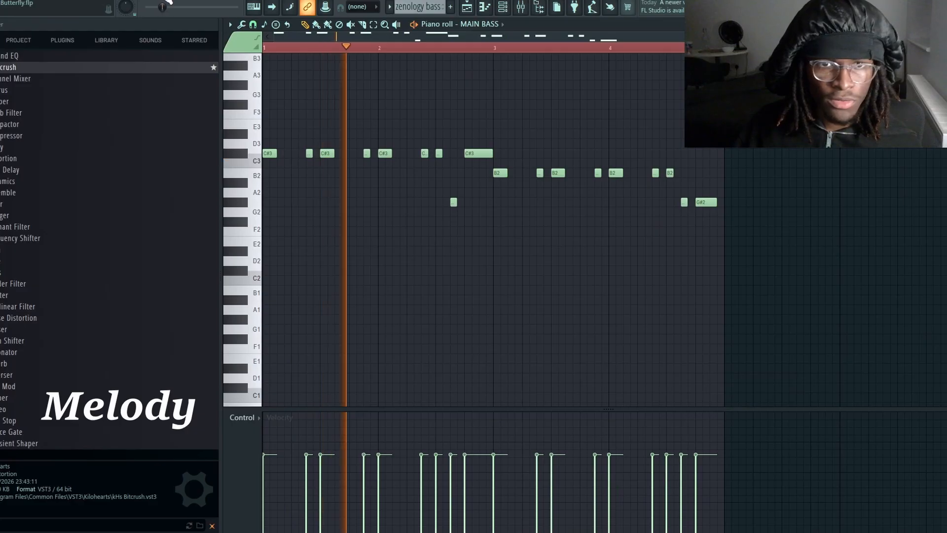
{"action": "left_click_drag", "start_coordinate": [359, 36], "coordinate": [298, 31]}
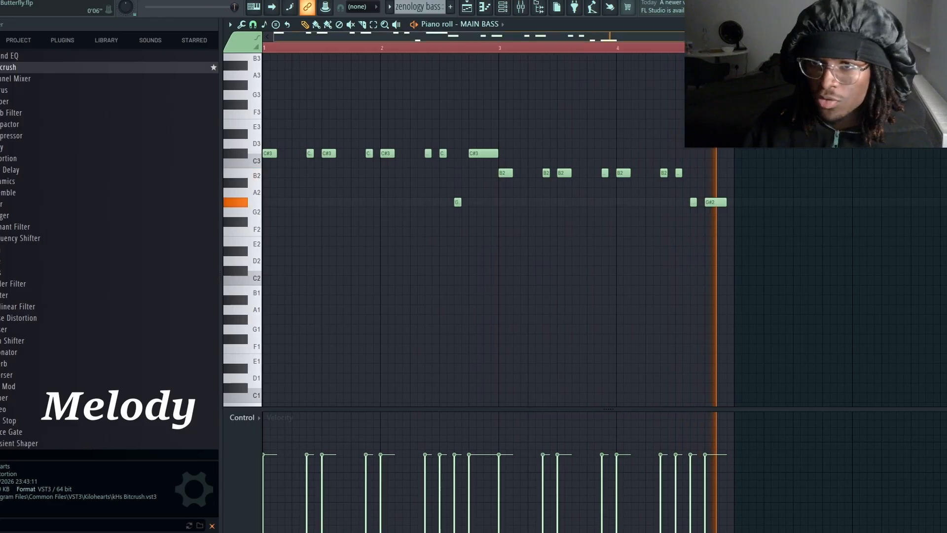
{"action": "scroll", "coordinate": [263, 59], "scroll_direction": "up", "scroll_amount": 1}
{"action": "scroll", "coordinate": [338, 194], "scroll_direction": "up", "scroll_amount": 5}
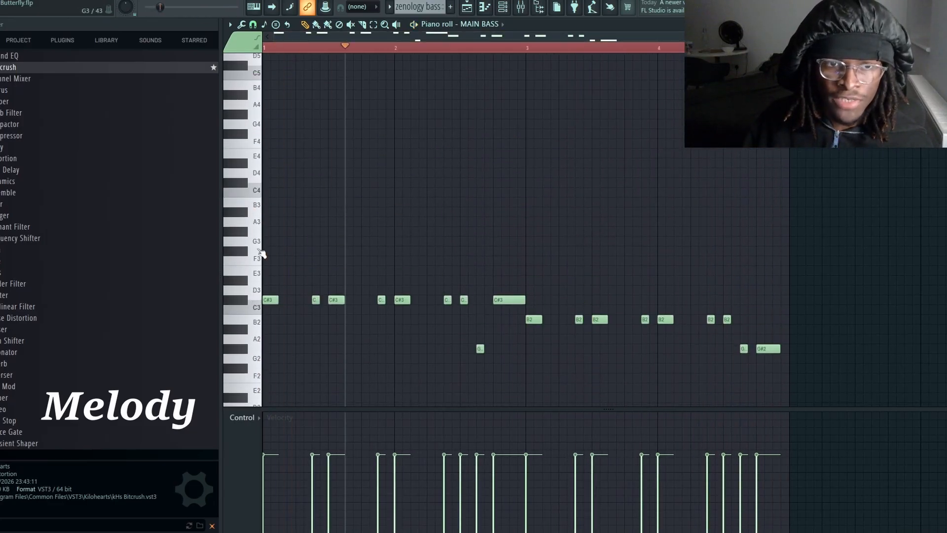
{"action": "scroll", "coordinate": [312, 148], "scroll_direction": "up", "scroll_amount": 1}
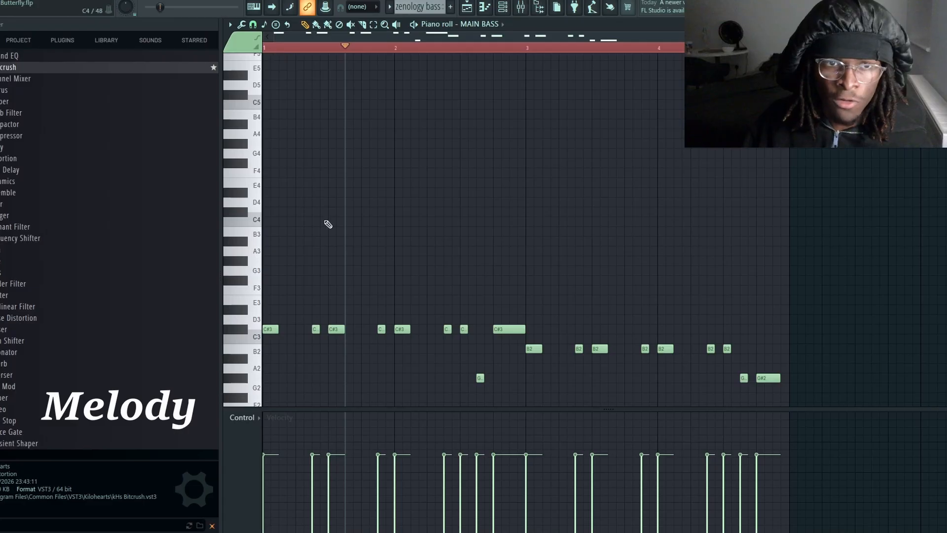
{"action": "scroll", "coordinate": [345, 163], "scroll_direction": "up", "scroll_amount": 3}
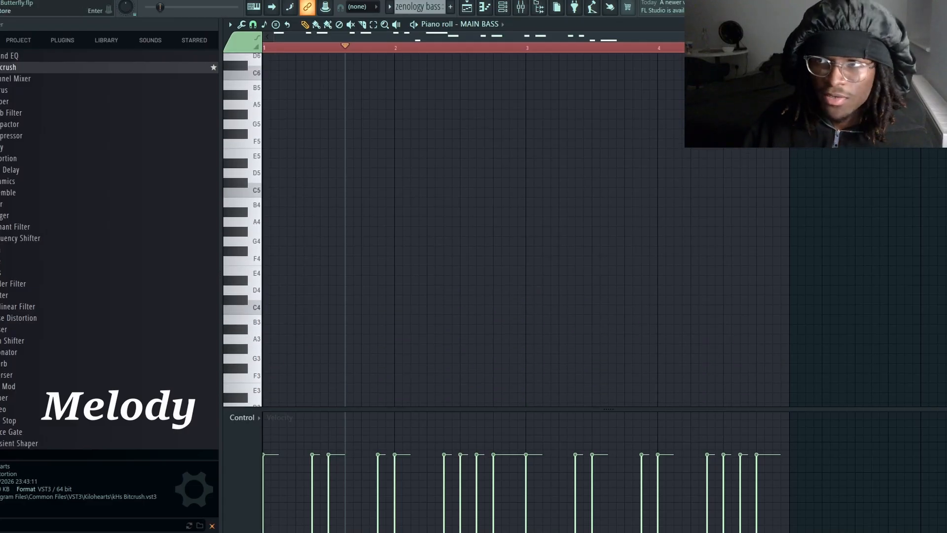
{"action": "key", "text": "F5"}
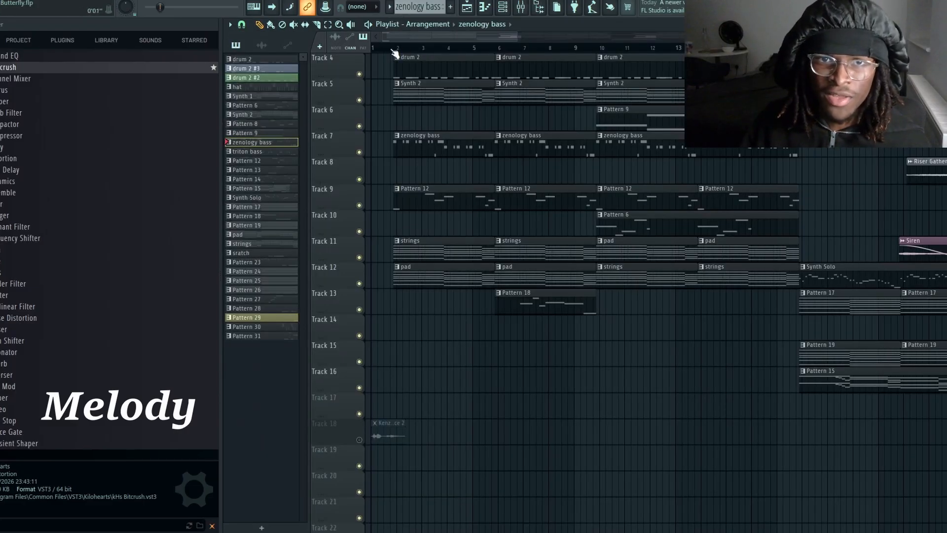
Open the lead melody of Pattern 6 in the piano roll and play it through to its last bars.
{"action": "mouse_move", "coordinate": [518, 36]}
{"action": "left_mouse_down"}
{"action": "mouse_move", "coordinate": [448, 46]}
{"action": "mouse_move", "coordinate": [477, 37]}
{"action": "mouse_move", "coordinate": [419, 36]}
{"action": "mouse_move", "coordinate": [501, 36]}
{"action": "left_mouse_up"}
{"action": "double_click", "coordinate": [451, 227]}
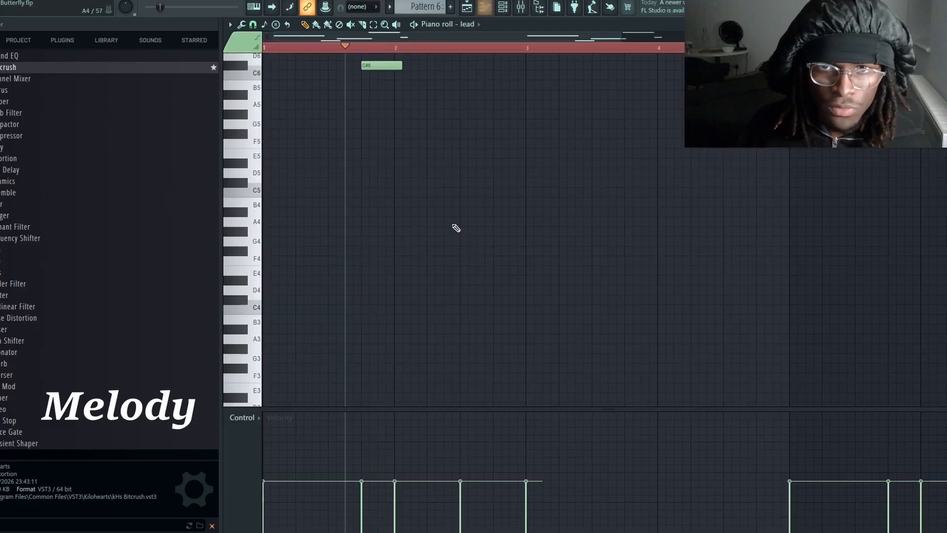
{"action": "scroll", "coordinate": [359, 108], "scroll_direction": "up", "scroll_amount": 4}
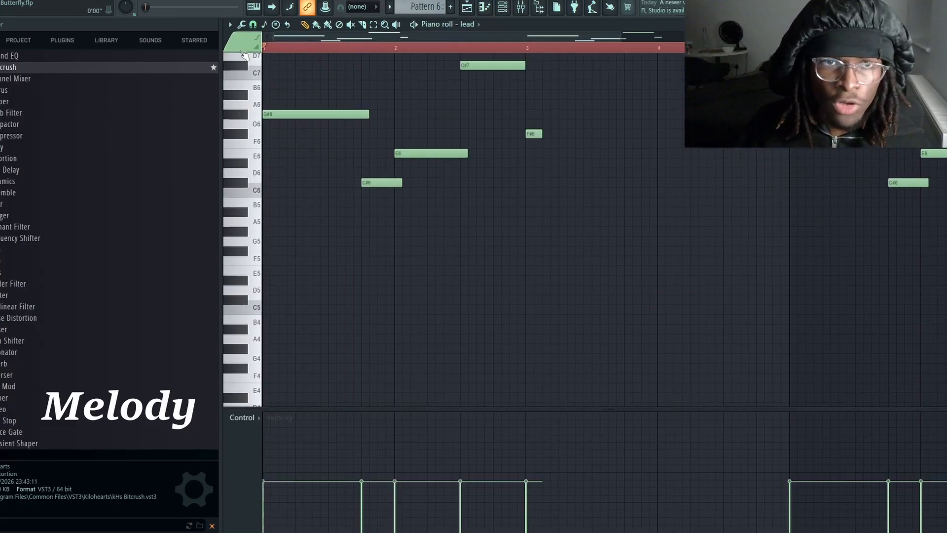
{"action": "scroll", "coordinate": [260, 72], "scroll_direction": "up", "scroll_amount": 3}
{"action": "key", "text": "space"}
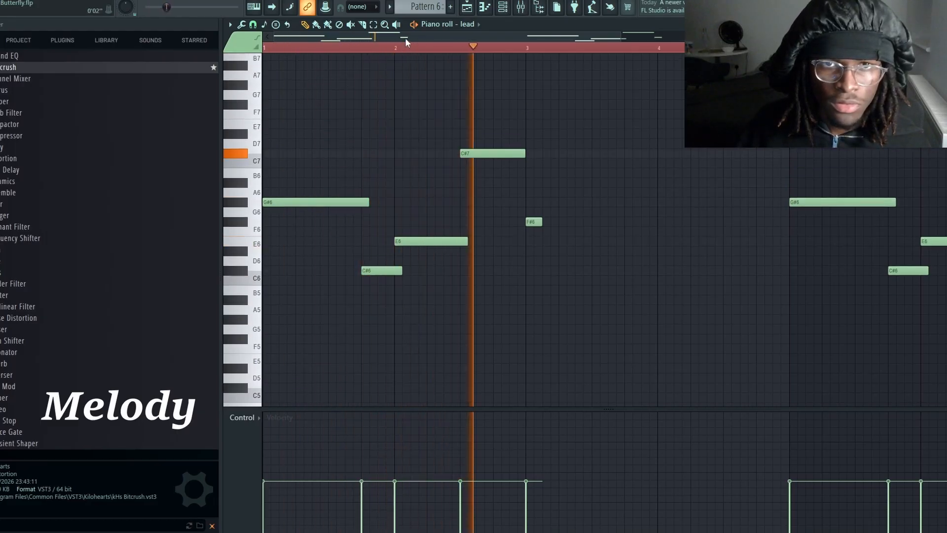
{"action": "left_click_drag", "start_coordinate": [404, 36], "coordinate": [582, 49]}
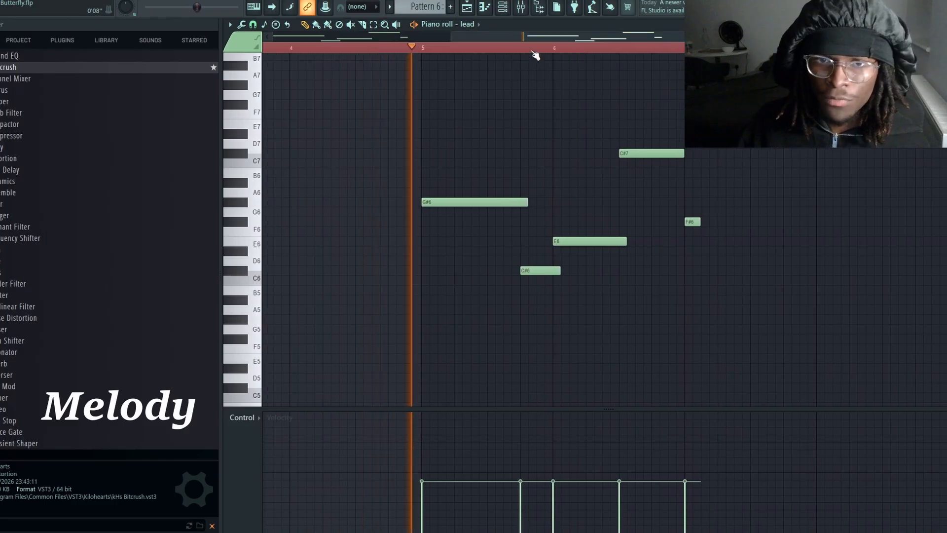
{"action": "left_click_drag", "start_coordinate": [507, 39], "coordinate": [585, 25]}
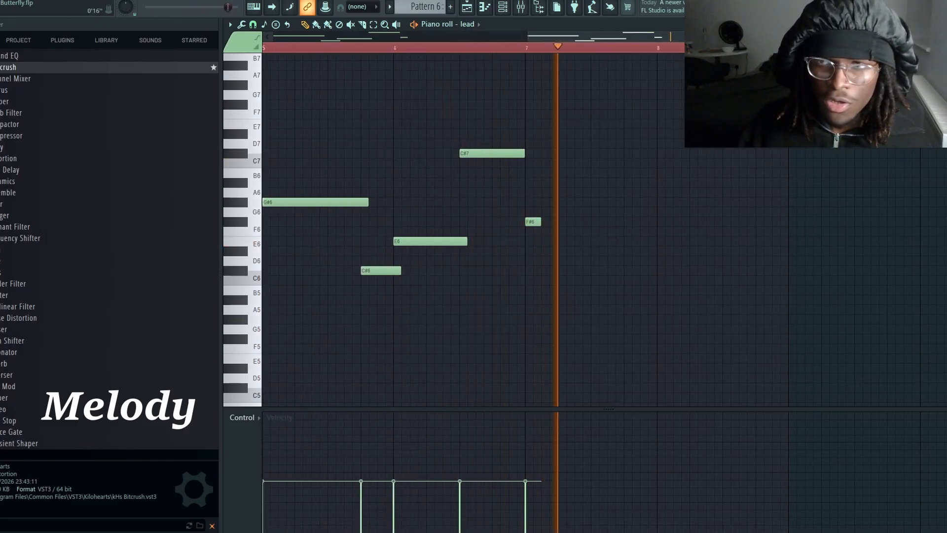
Stop the lead playback, reopen the Pattern 6 clip on Track 10 to review its opening notes, and return to the playlist.
{"action": "key", "text": "space"}
{"action": "key", "text": "F5"}
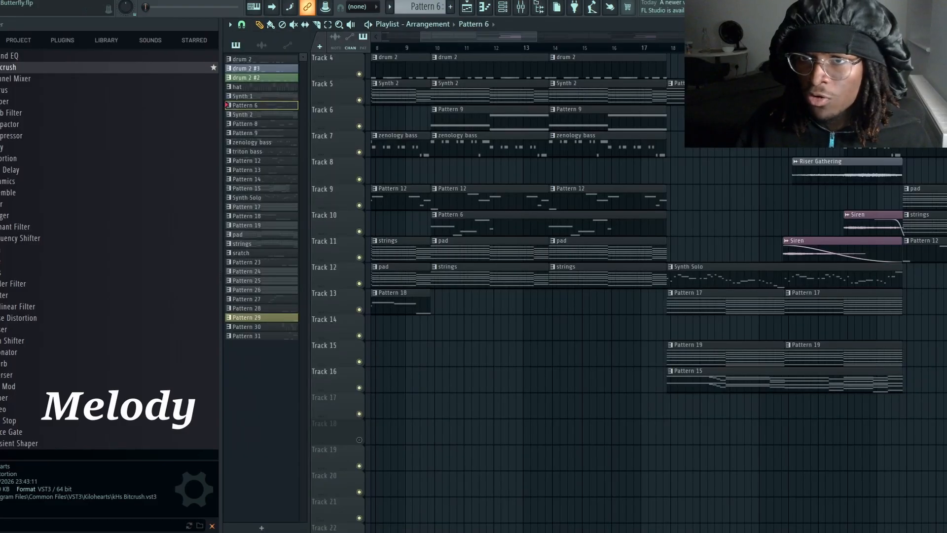
{"action": "mouse_move", "coordinate": [534, 34]}
{"action": "left_mouse_down"}
{"action": "mouse_move", "coordinate": [597, 37]}
{"action": "mouse_move", "coordinate": [521, 39]}
{"action": "mouse_move", "coordinate": [553, 36]}
{"action": "left_mouse_up"}
{"action": "double_click", "coordinate": [521, 226]}
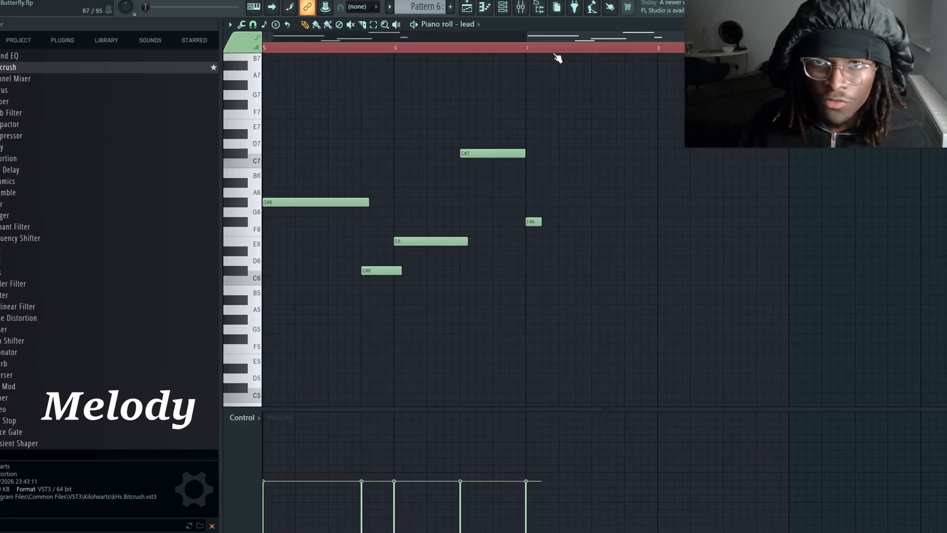
{"action": "left_click_drag", "start_coordinate": [314, 44], "coordinate": [302, 42]}
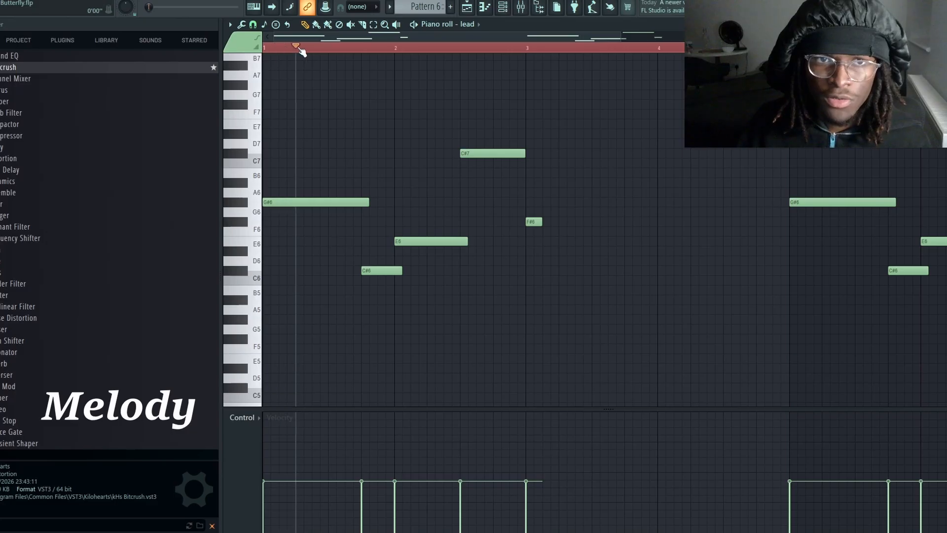
{"action": "key", "text": "Escape"}
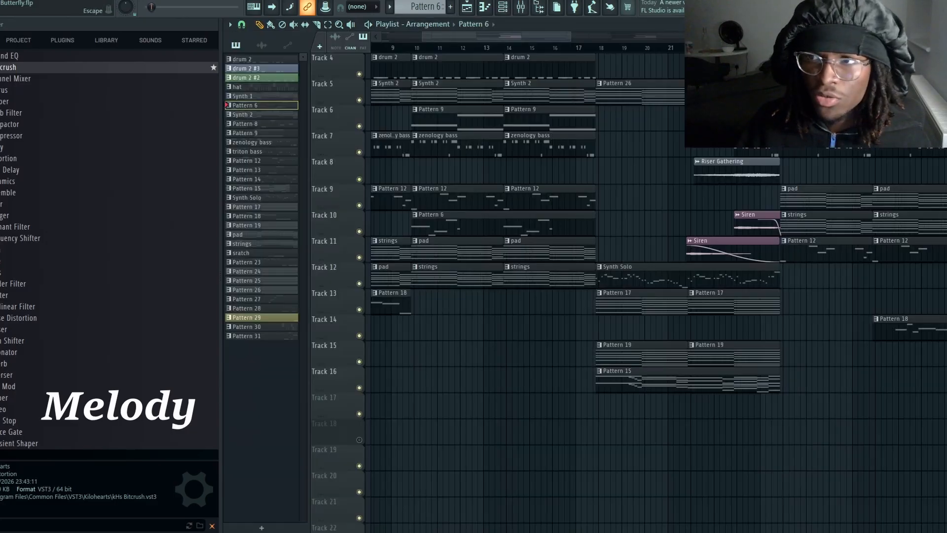
{"action": "left_click_drag", "start_coordinate": [572, 35], "coordinate": [363, 40]}
{"action": "double_click", "coordinate": [497, 218]}
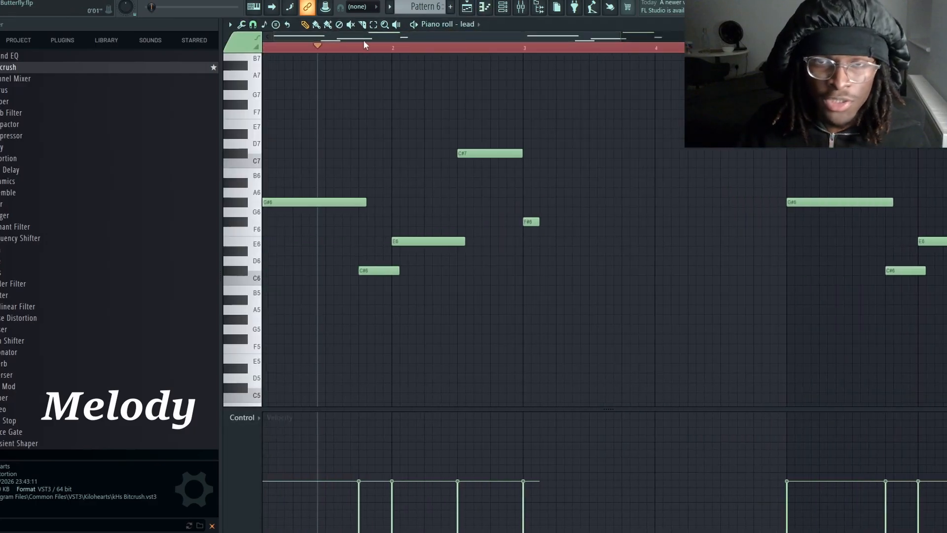
{"action": "key", "text": "Escape"}
Open the first Pattern 9 clip on Track 6 in the piano roll and play its arpeggio notes from the start.
{"action": "left_click_drag", "start_coordinate": [529, 37], "coordinate": [535, 38]}
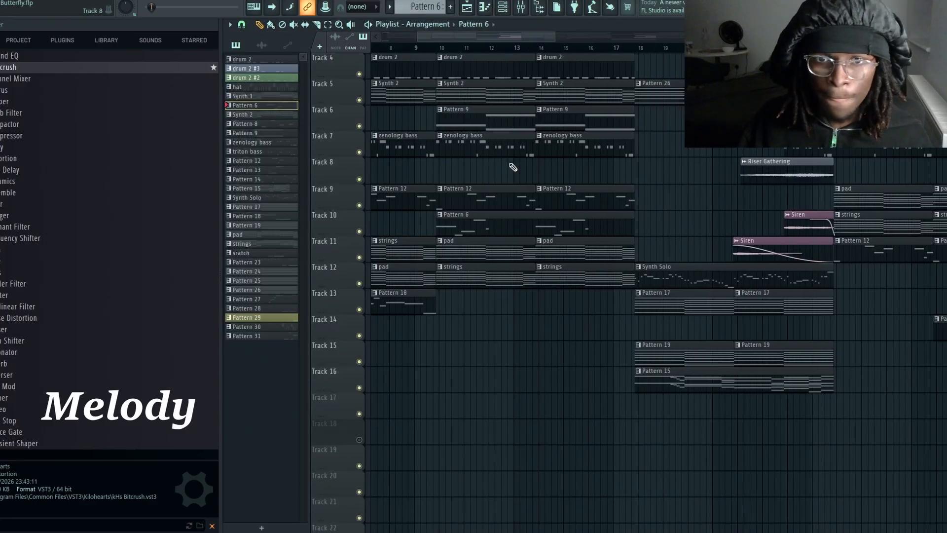
{"action": "double_click", "coordinate": [450, 128]}
{"action": "scroll", "coordinate": [375, 193], "scroll_direction": "down", "scroll_amount": 5}
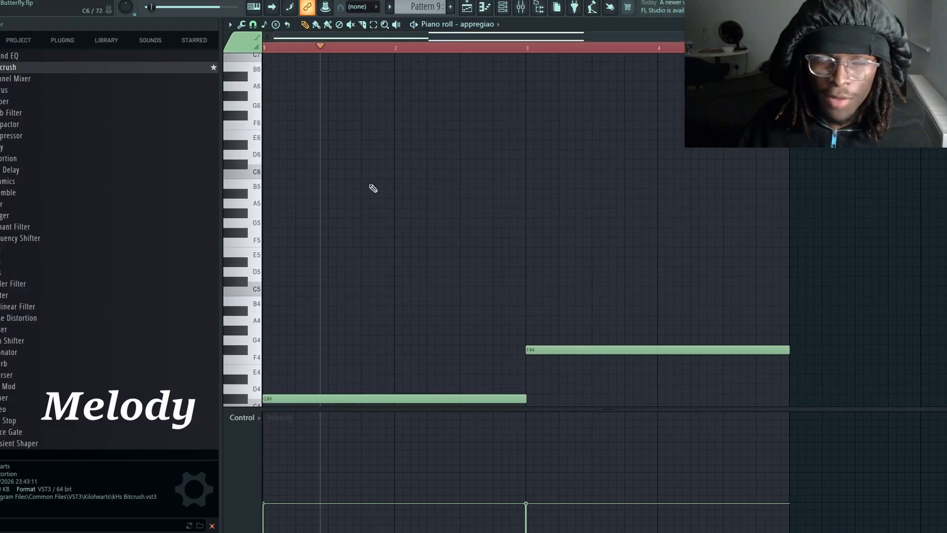
{"action": "scroll", "coordinate": [380, 195], "scroll_direction": "down", "scroll_amount": 2}
{"action": "left_click_drag", "start_coordinate": [296, 48], "coordinate": [194, 49]}
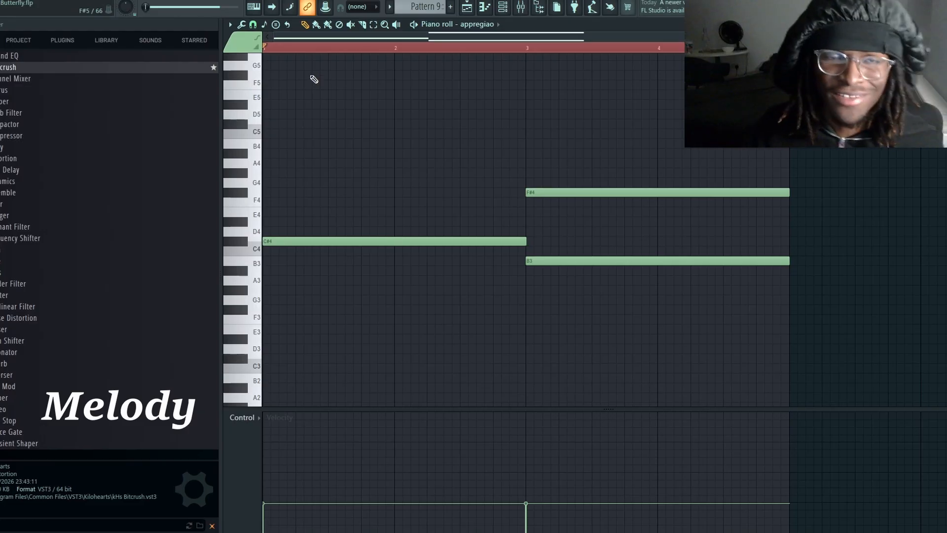
{"action": "key", "text": "space"}
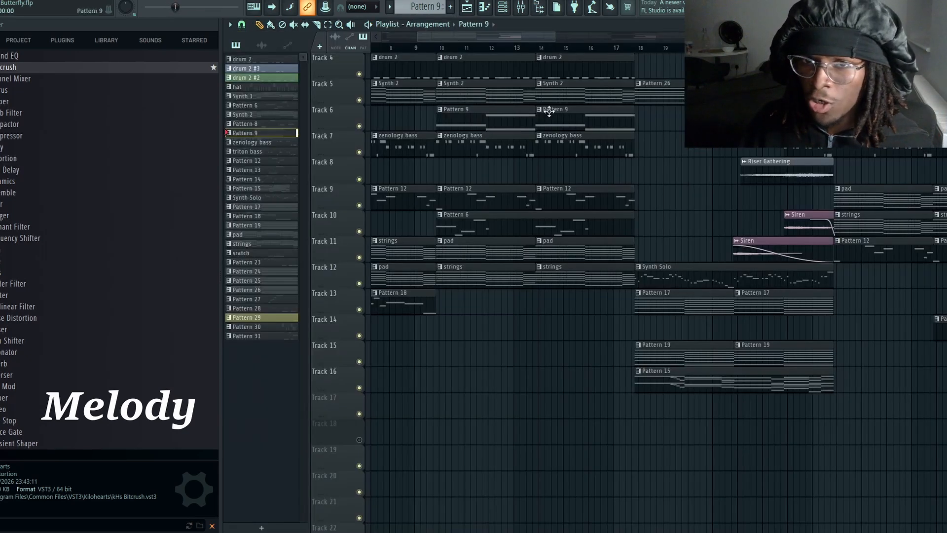
Review the long notes of the Pattern 9 arpeggio during playback, stop it and close the piano roll.
{"action": "left_click", "coordinate": [530, 51]}
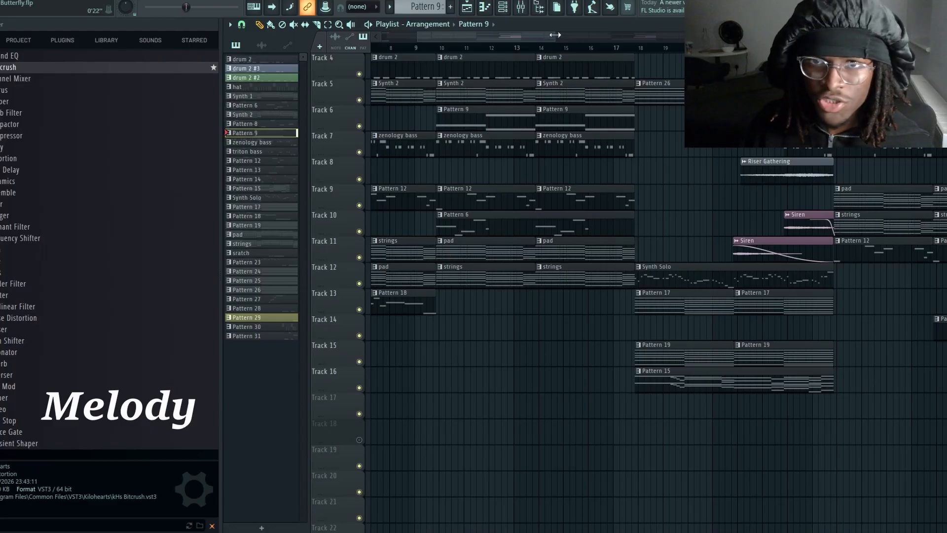
{"action": "left_click_drag", "start_coordinate": [561, 36], "coordinate": [476, 37]}
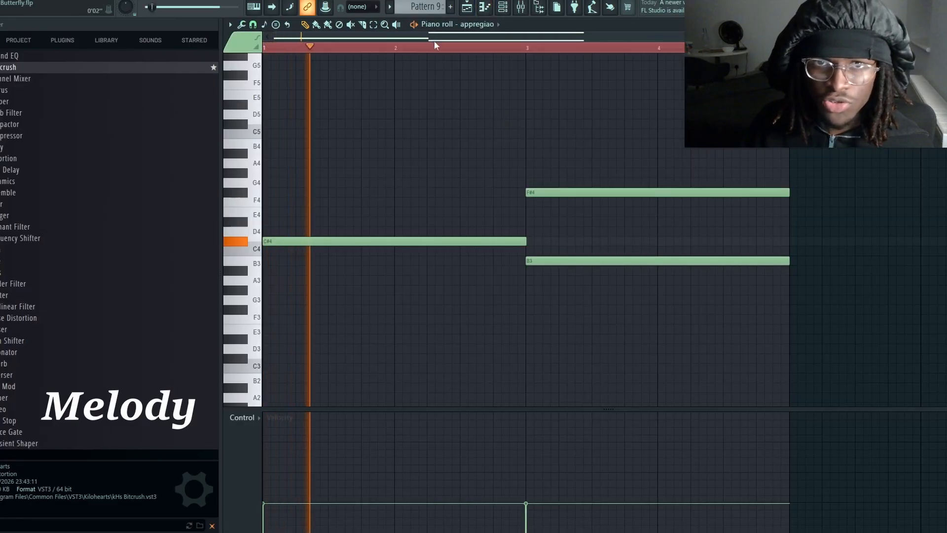
{"action": "left_click_drag", "start_coordinate": [427, 37], "coordinate": [440, 38]}
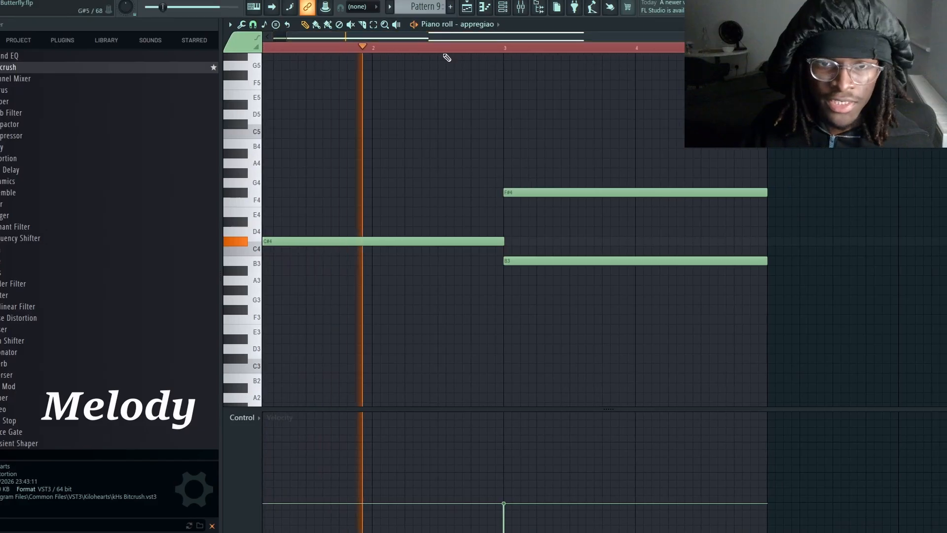
{"action": "key", "text": "space"}
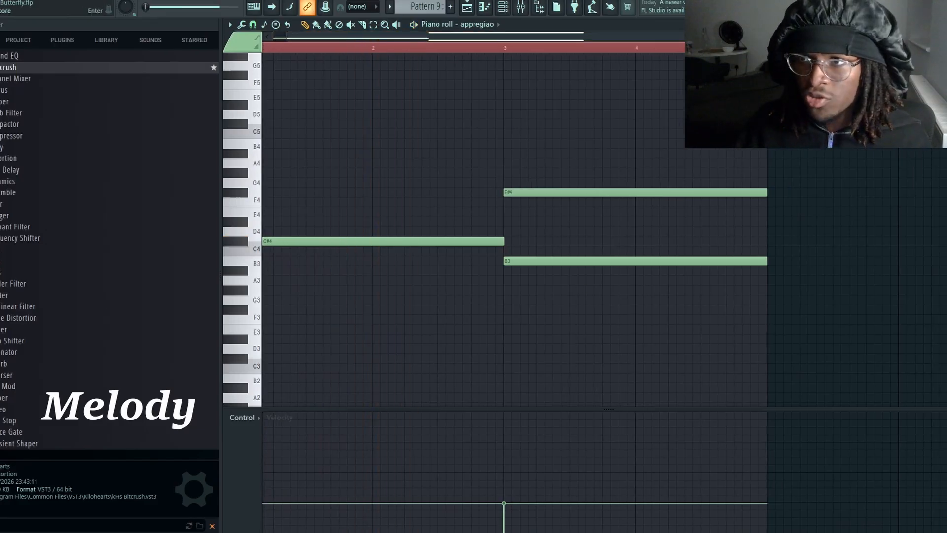
{"action": "left_click", "coordinate": [939, 24]}
Open a Pattern 12 clip on Track 9 to review its 808 notes, and return to the playlist.
{"action": "left_click_drag", "start_coordinate": [557, 36], "coordinate": [507, 42]}
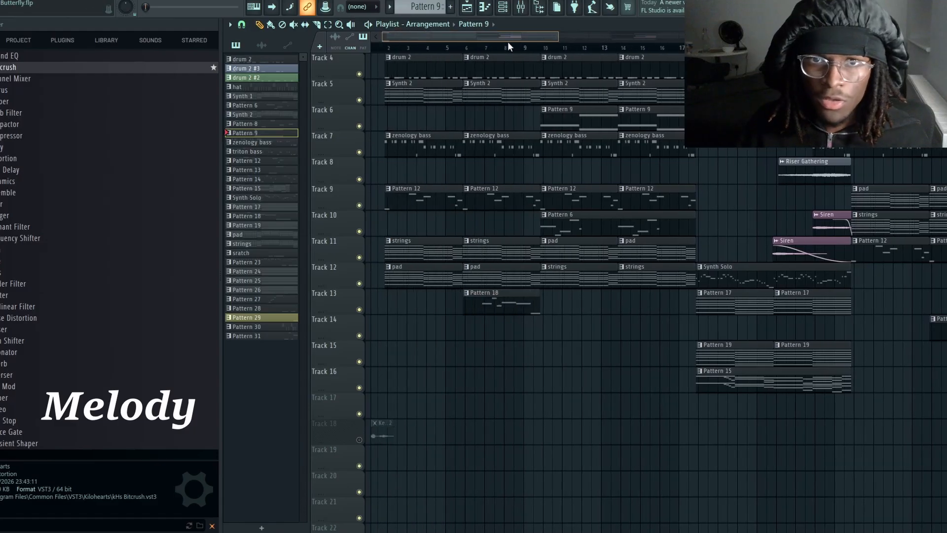
{"action": "double_click", "coordinate": [449, 195]}
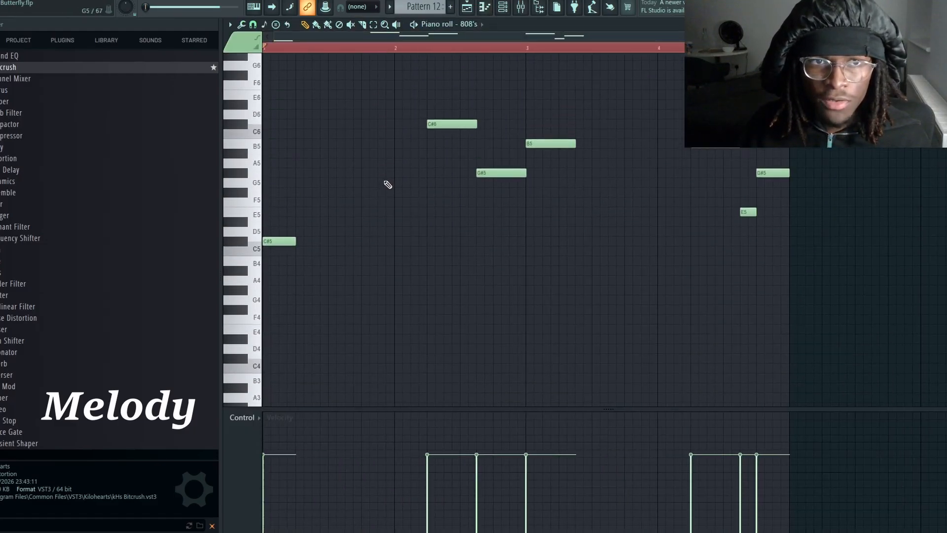
{"action": "scroll", "coordinate": [387, 185], "scroll_direction": "down", "scroll_amount": 5}
{"action": "key", "text": "Escape"}
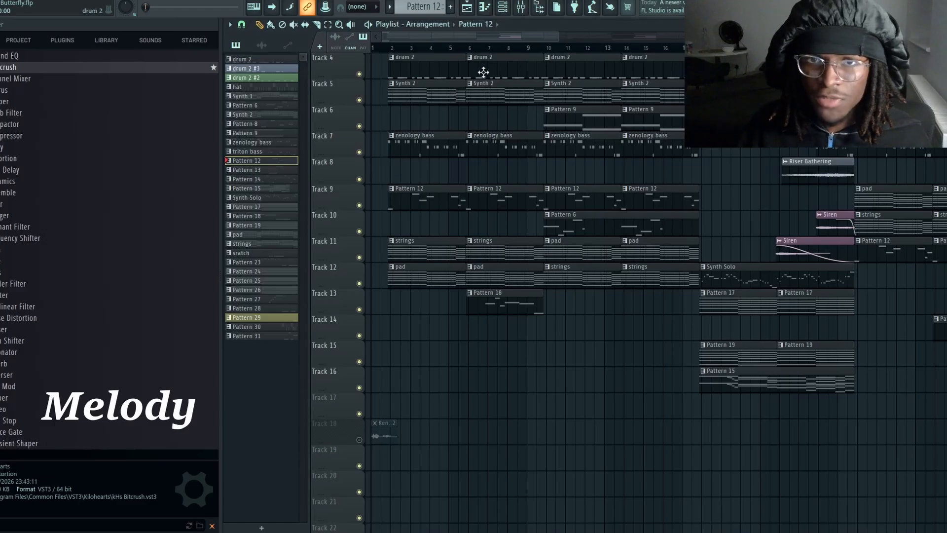
Open the Pattern 18 clip on Track 13, play its bell krystals melody and return to the playlist.
{"action": "left_click_drag", "start_coordinate": [479, 36], "coordinate": [499, 38]}
{"action": "double_click", "coordinate": [418, 300]}
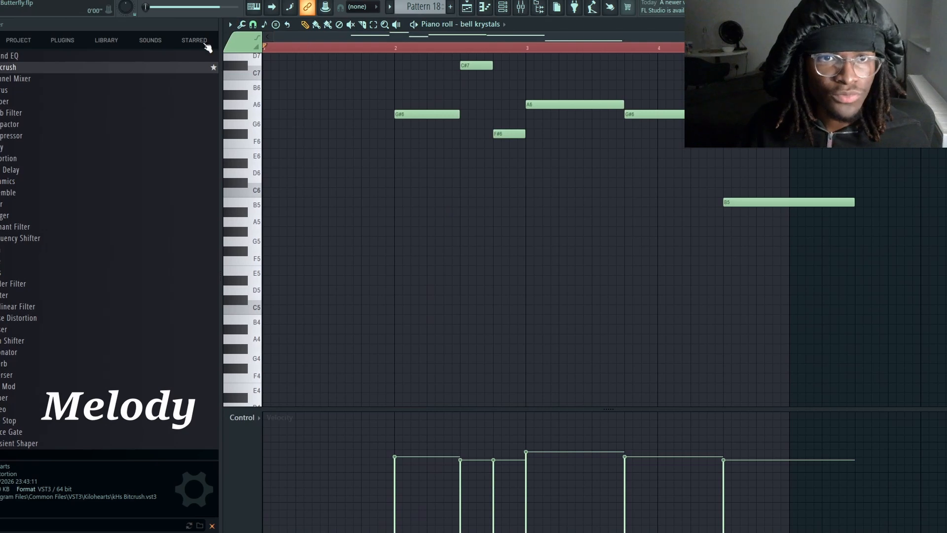
{"action": "key", "text": "space"}
{"action": "scroll", "coordinate": [427, 171], "scroll_direction": "up", "scroll_amount": 3}
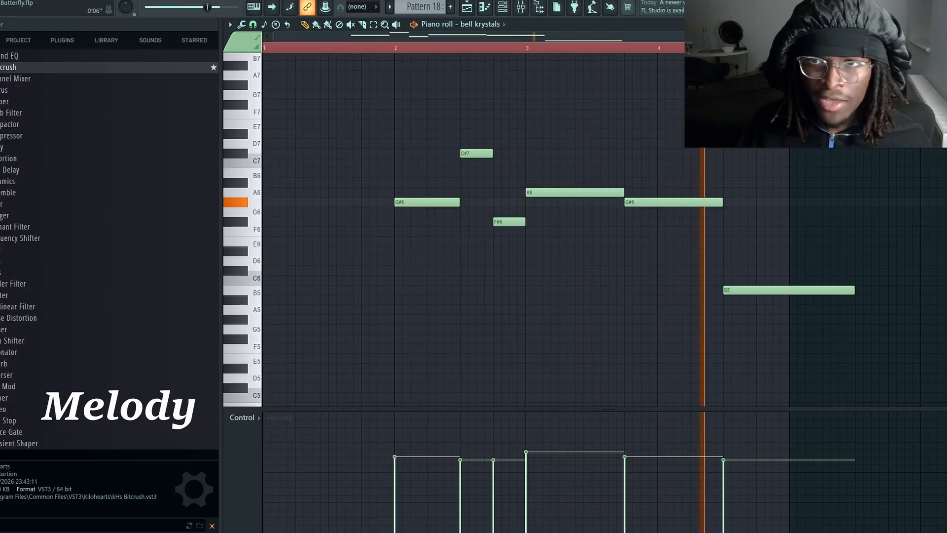
{"action": "left_click_drag", "start_coordinate": [693, 37], "coordinate": [721, 37]}
{"action": "key", "text": "space"}
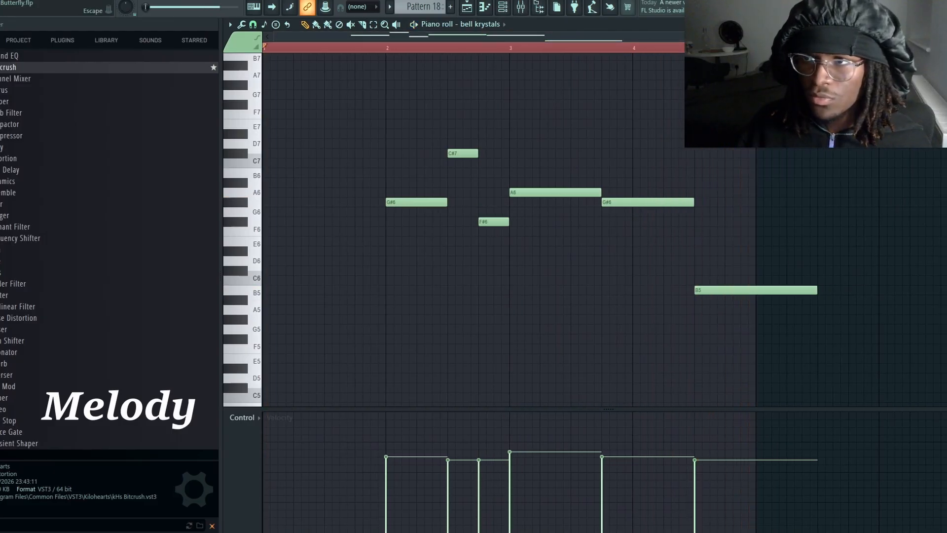
{"action": "key", "text": "F5"}
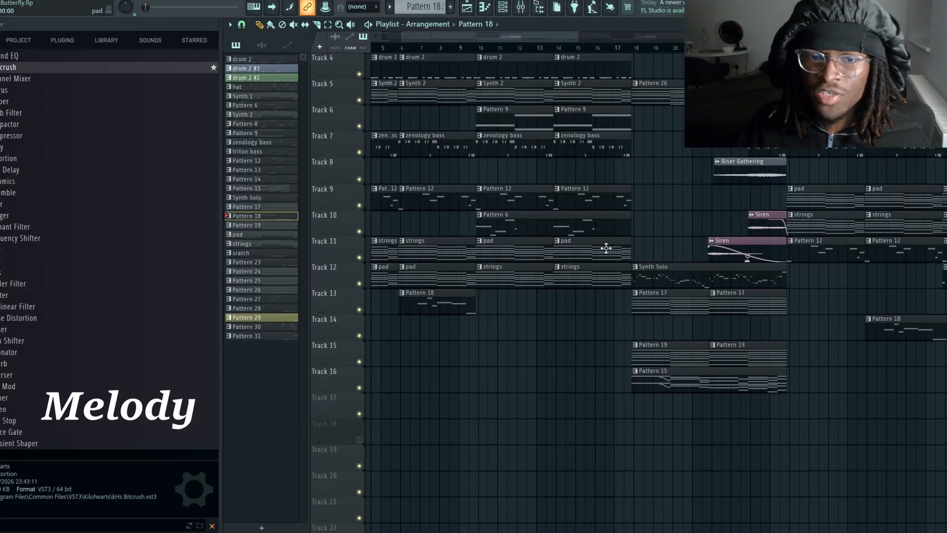
Reopen the bell melody of Pattern 18, play it from bar 2 and go back to the playlist.
{"action": "left_click_drag", "start_coordinate": [574, 37], "coordinate": [537, 41]}
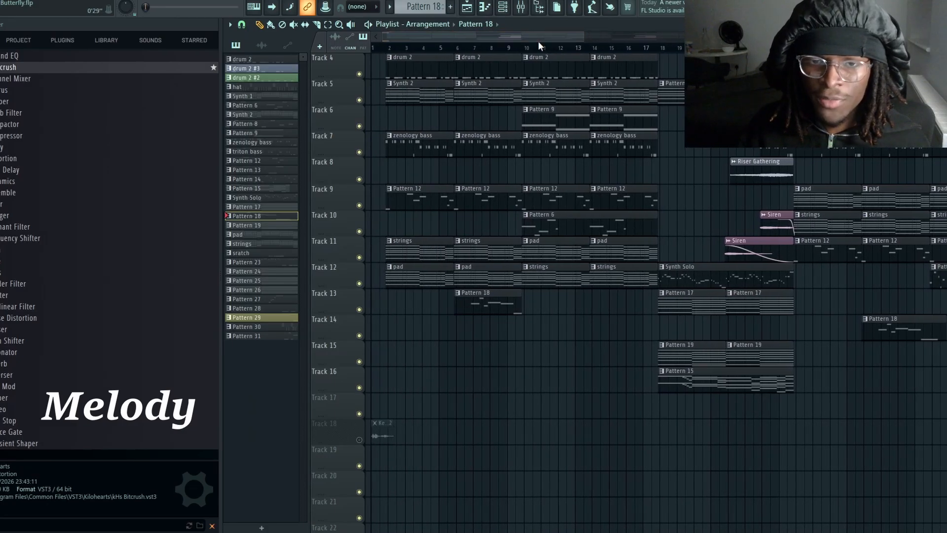
{"action": "double_click", "coordinate": [474, 304]}
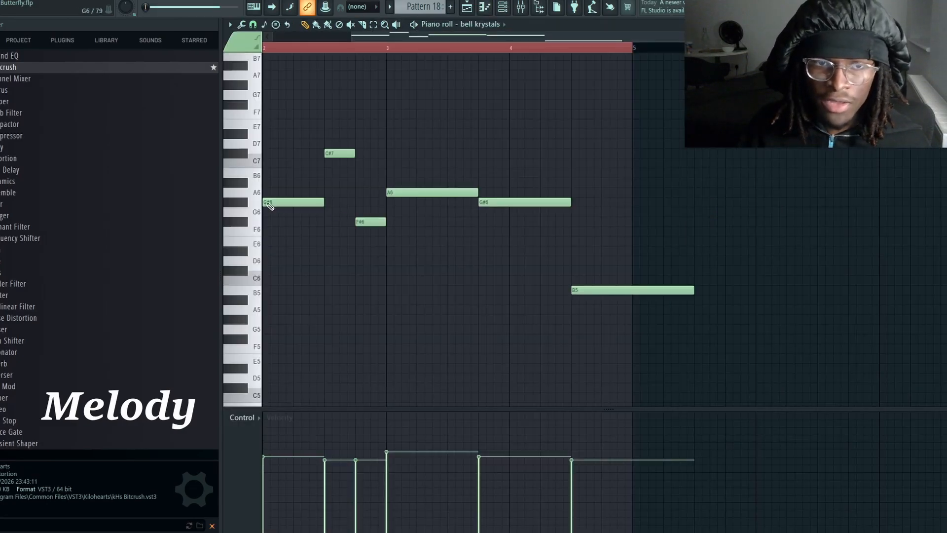
{"action": "left_click_drag", "start_coordinate": [384, 38], "coordinate": [290, 36]}
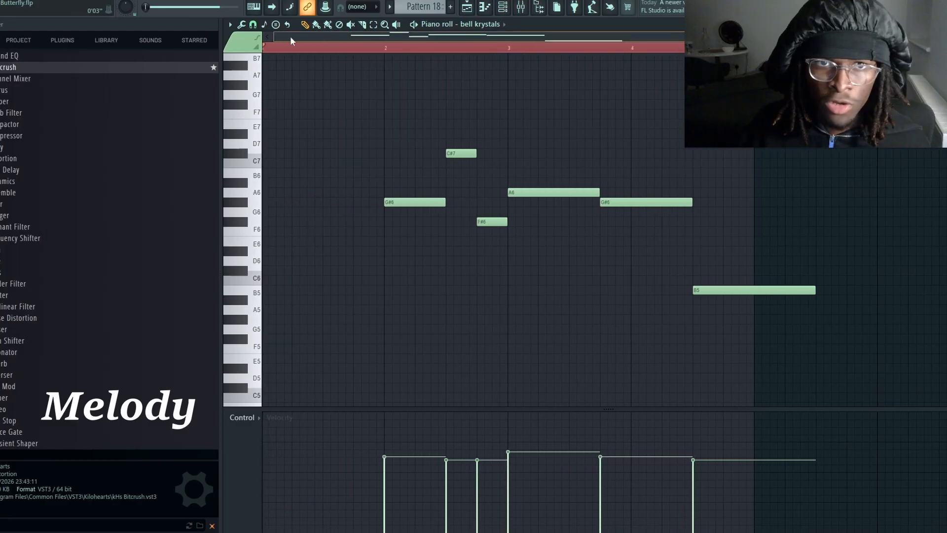
{"action": "left_click", "coordinate": [385, 47]}
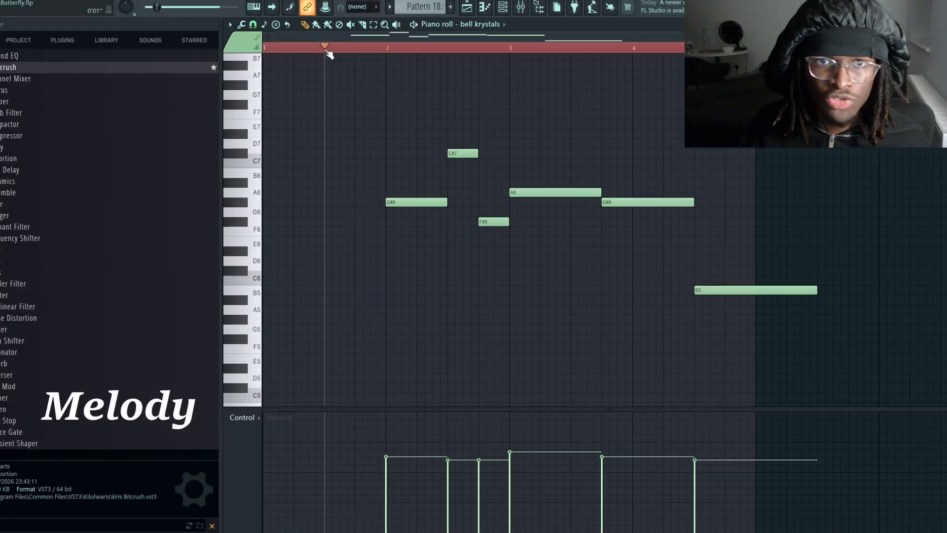
{"action": "mouse_move", "coordinate": [383, 56]}
{"action": "left_mouse_down"}
{"action": "mouse_move", "coordinate": [364, 63]}
{"action": "mouse_move", "coordinate": [411, 63]}
{"action": "mouse_move", "coordinate": [393, 68]}
{"action": "left_mouse_up"}
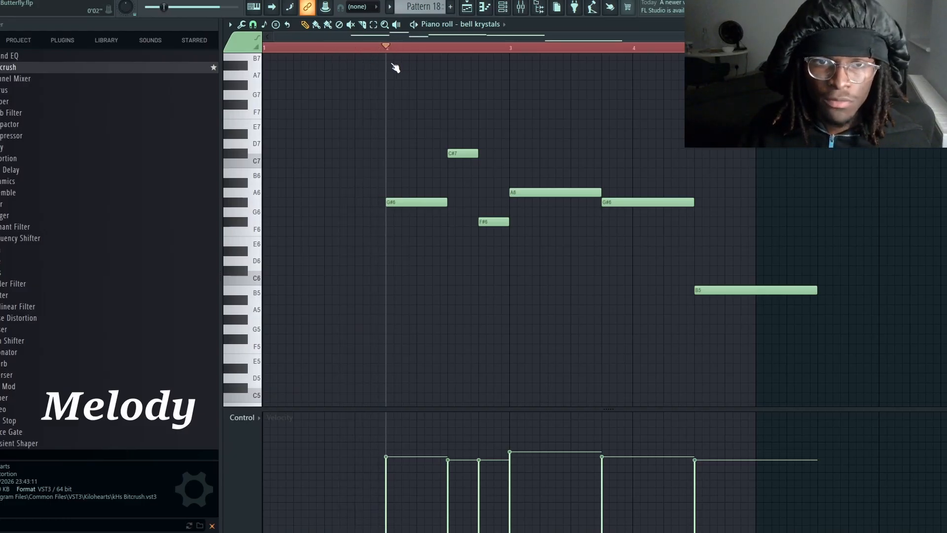
{"action": "key", "text": "space"}
{"action": "key", "text": "space"}
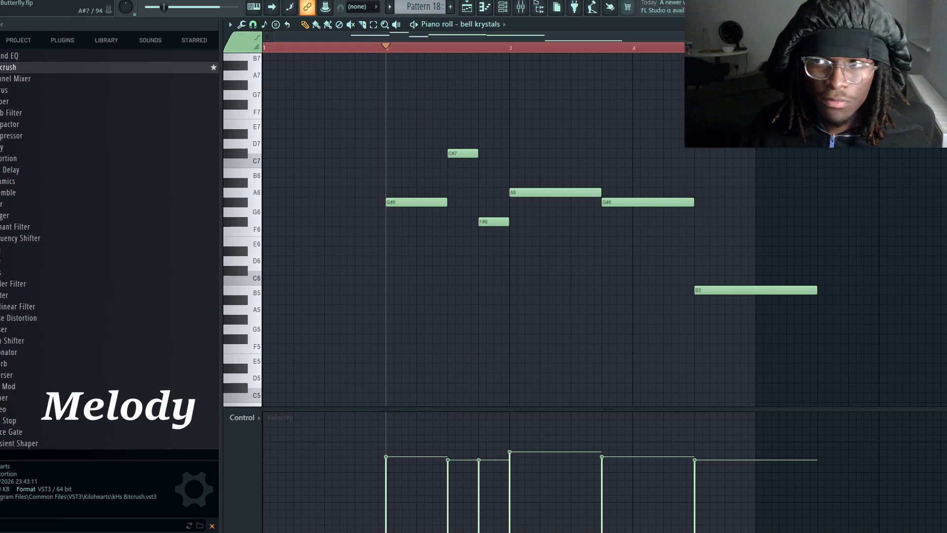
{"action": "key", "text": "F5"}
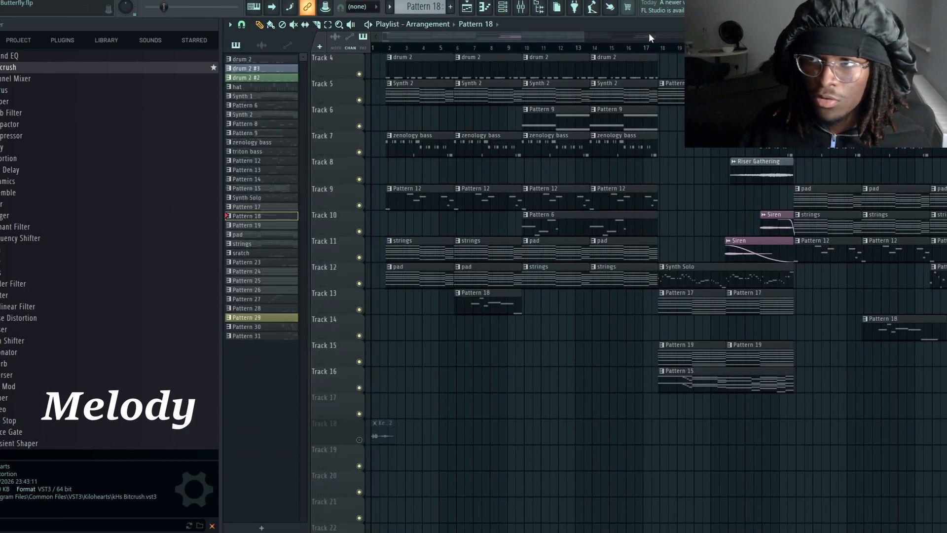
View the Pattern 18 bell notes on Track 13 once more and close the piano roll.
{"action": "left_click_drag", "start_coordinate": [590, 37], "coordinate": [622, 34]}
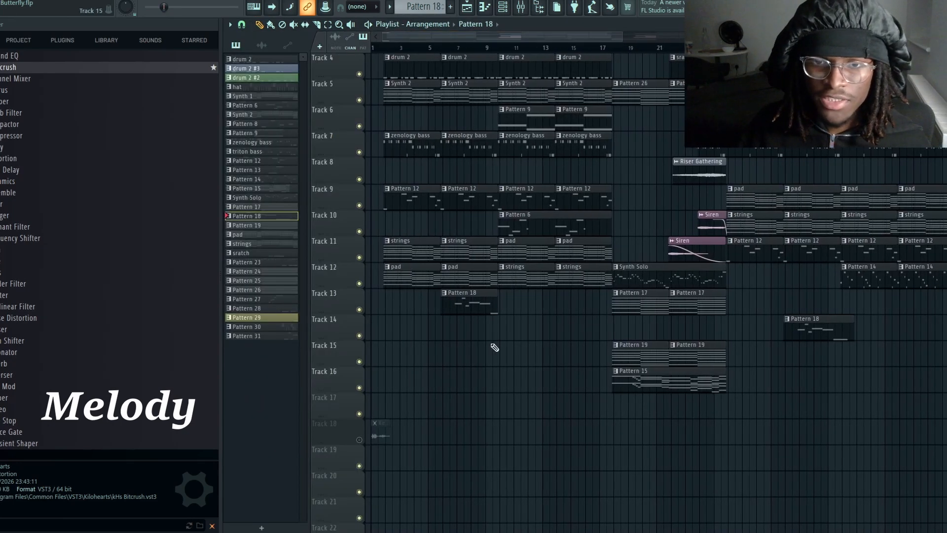
{"action": "double_click", "coordinate": [467, 305]}
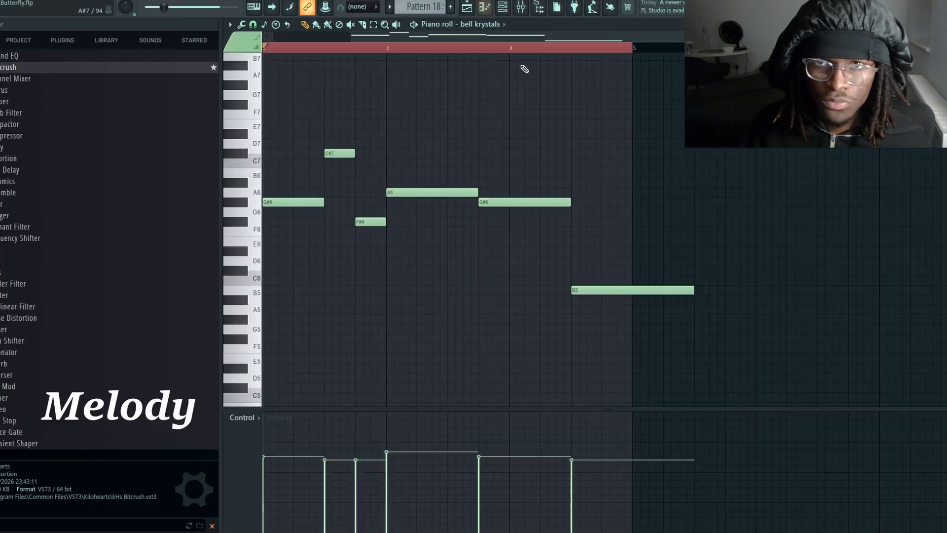
{"action": "key", "text": "F5"}
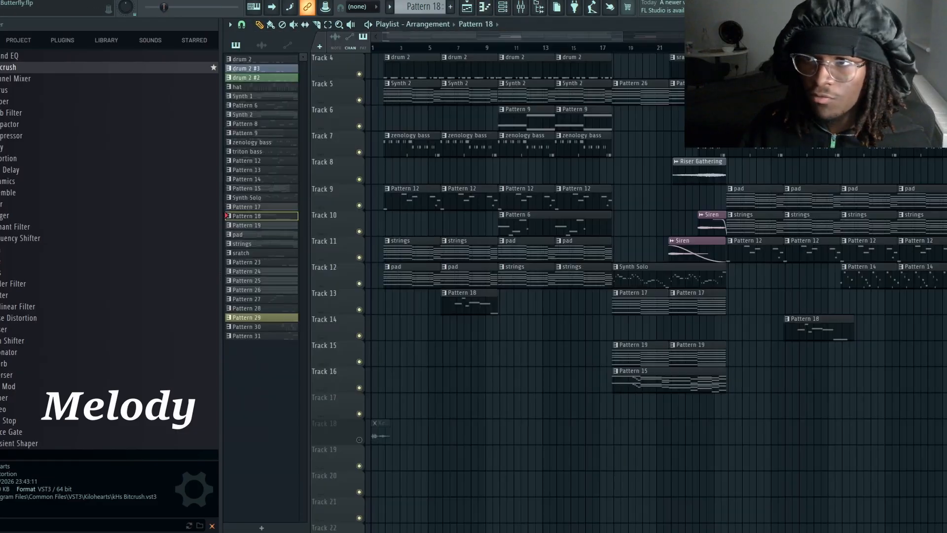
Place the playback position near bar 10, at the start of the first Pattern 9 clip on Track 6.
{"action": "left_click_drag", "start_coordinate": [623, 40], "coordinate": [598, 42]}
{"action": "left_click", "coordinate": [434, 47]}
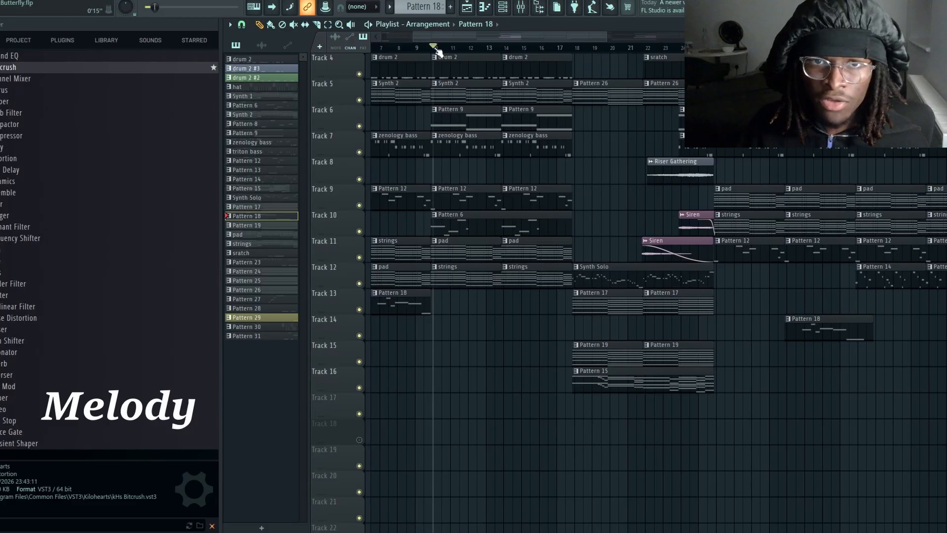
{"action": "left_click", "coordinate": [432, 49]}
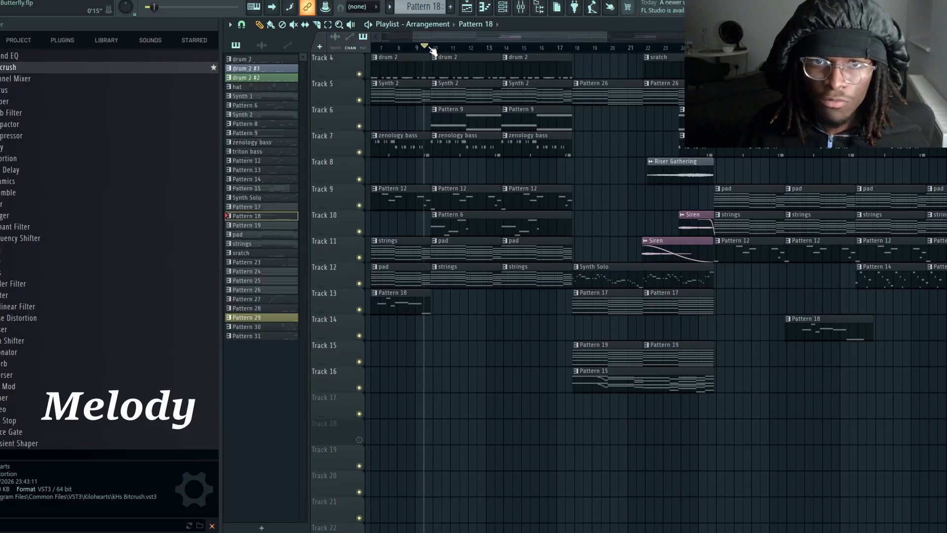
{"action": "left_click", "coordinate": [433, 47]}
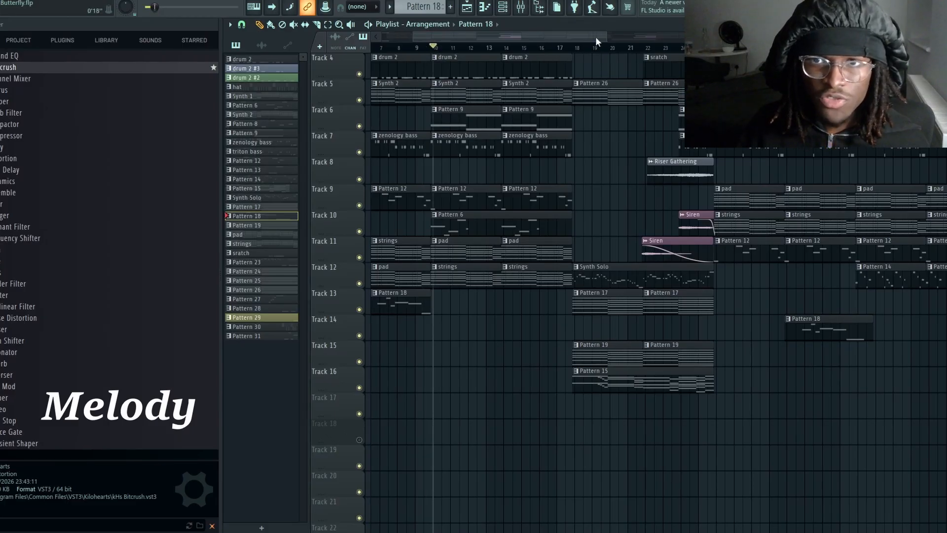
Move the playback position back to between bars 9 and 10, just before the Pattern 9 and Pattern 6 clips.
{"action": "left_click_drag", "start_coordinate": [596, 37], "coordinate": [498, 34]}
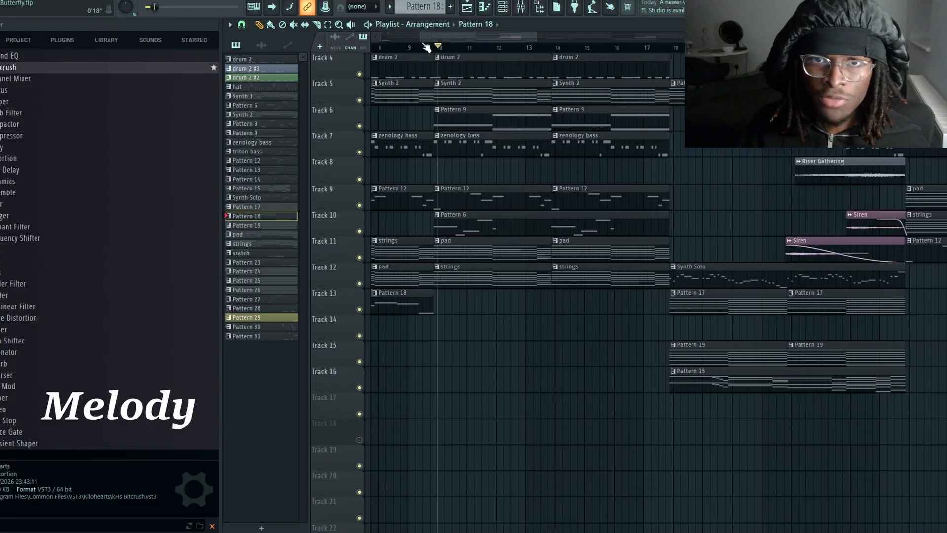
{"action": "left_click", "coordinate": [429, 47]}
{"action": "left_click", "coordinate": [400, 48]}
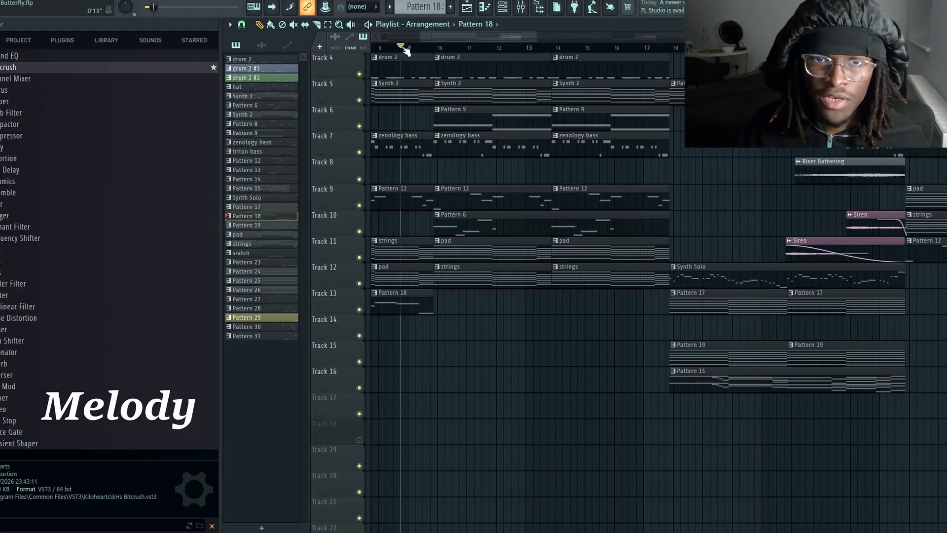
{"action": "left_click", "coordinate": [409, 48]}
{"action": "left_click_drag", "start_coordinate": [409, 48], "coordinate": [423, 50]}
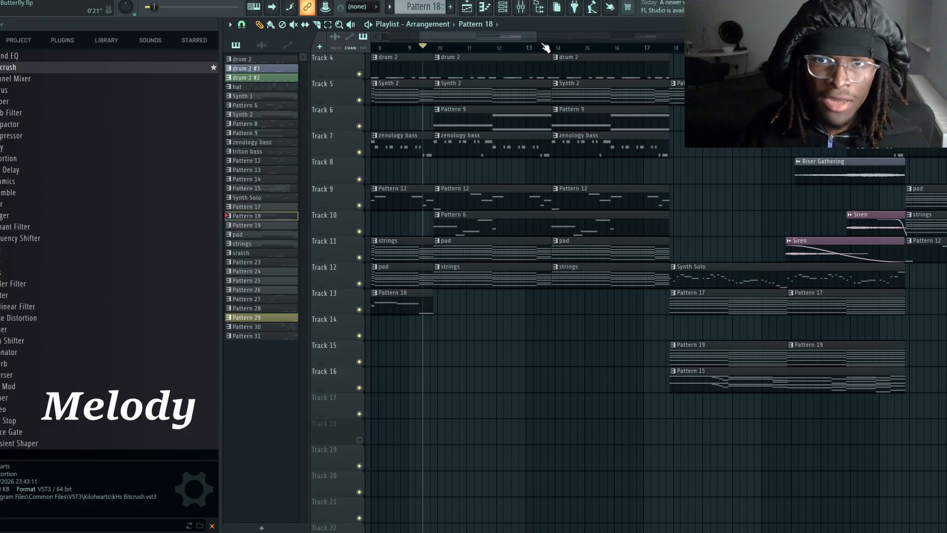
Open the Synth Solo clip on Track 12, review its Nintendo Lead notes and return to the playlist.
{"action": "left_click_drag", "start_coordinate": [504, 39], "coordinate": [543, 35]}
{"action": "double_click", "coordinate": [484, 269]}
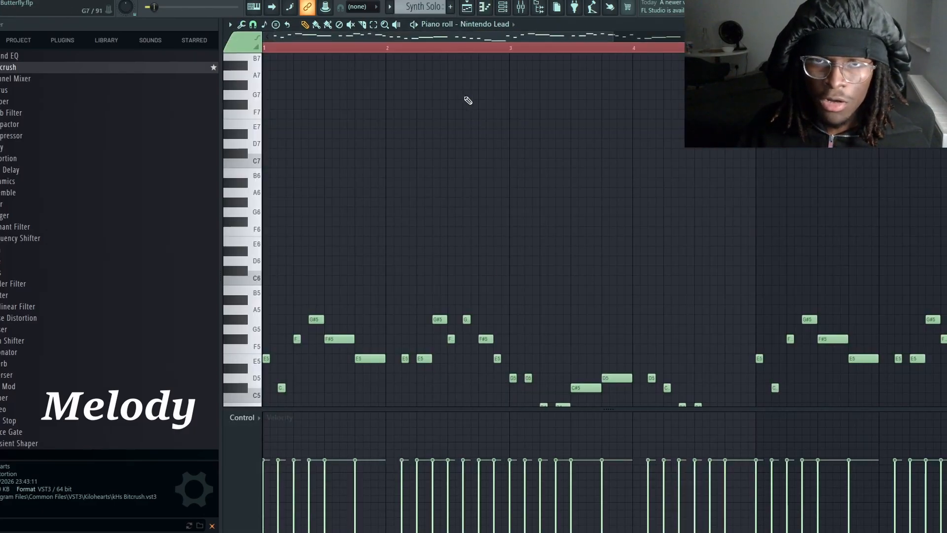
{"action": "scroll", "coordinate": [350, 81], "scroll_direction": "down", "scroll_amount": 6}
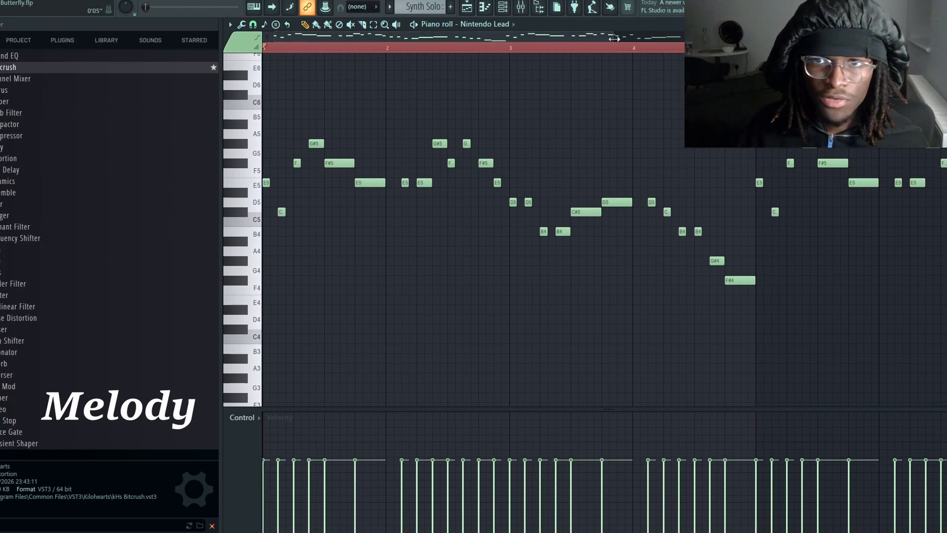
{"action": "left_click_drag", "start_coordinate": [614, 38], "coordinate": [510, 36]}
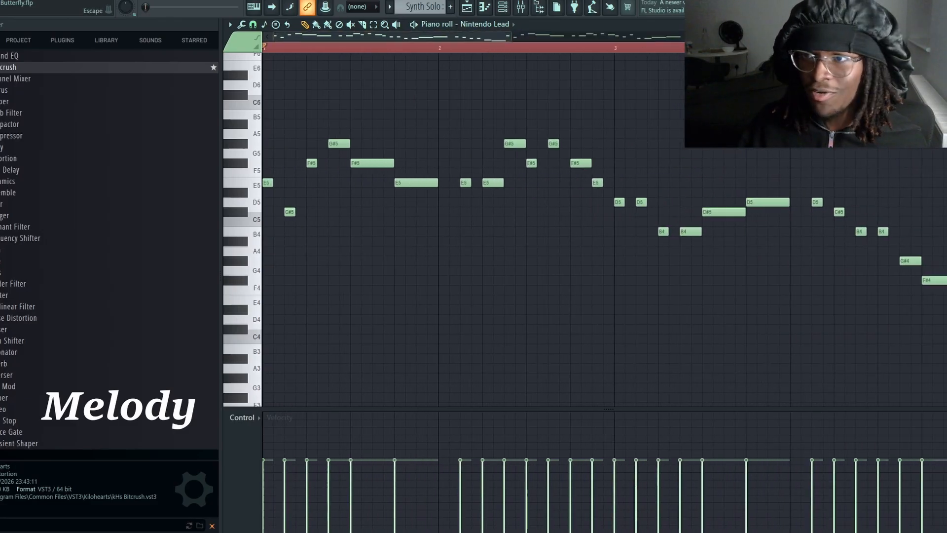
{"action": "key", "text": "Escape"}
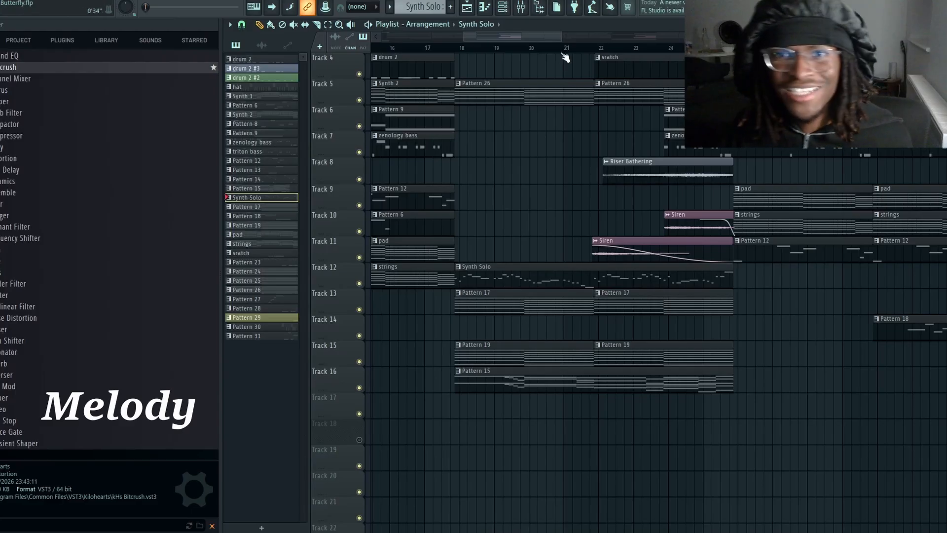
Reopen Synth Solo from Track 12, play its Nintendo Lead melody through to the last bars and close the piano roll.
{"action": "left_click_drag", "start_coordinate": [561, 39], "coordinate": [347, 64]}
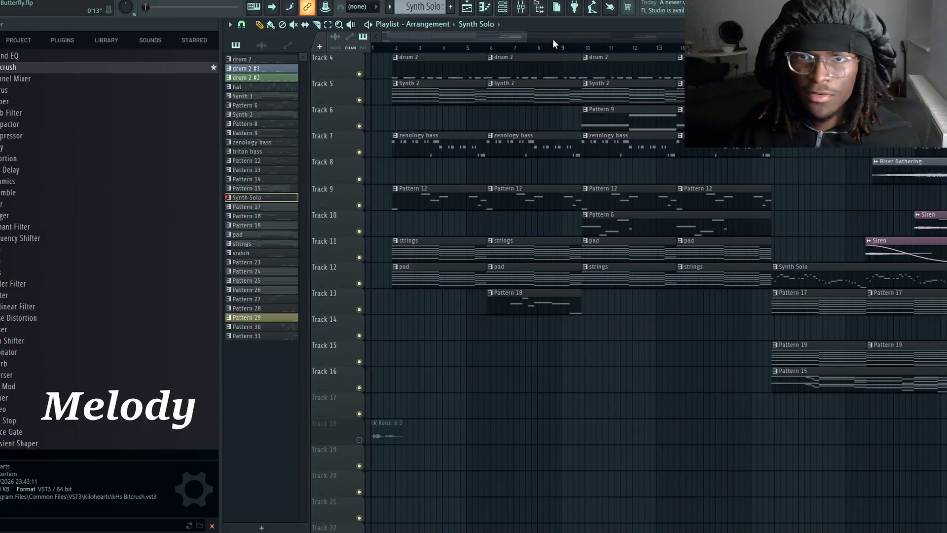
{"action": "left_click_drag", "start_coordinate": [522, 37], "coordinate": [595, 39]}
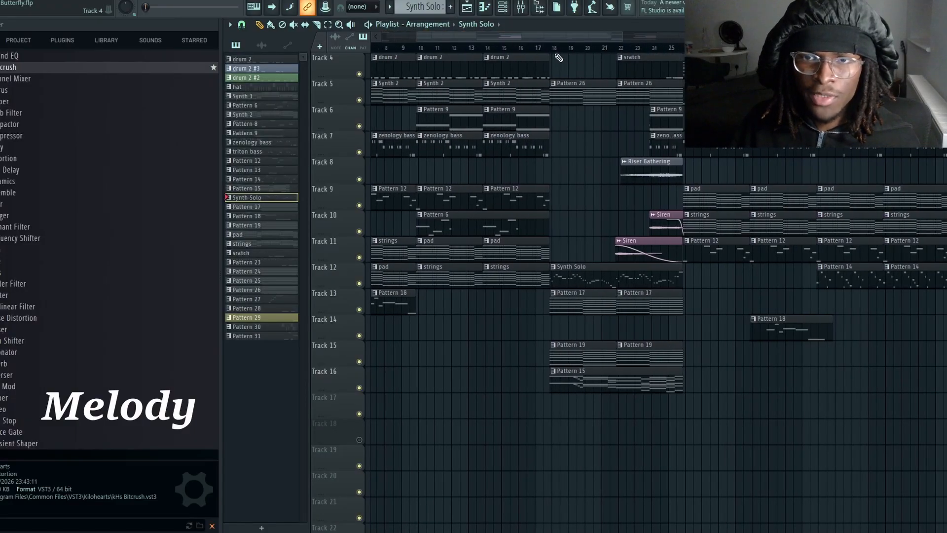
{"action": "double_click", "coordinate": [577, 264]}
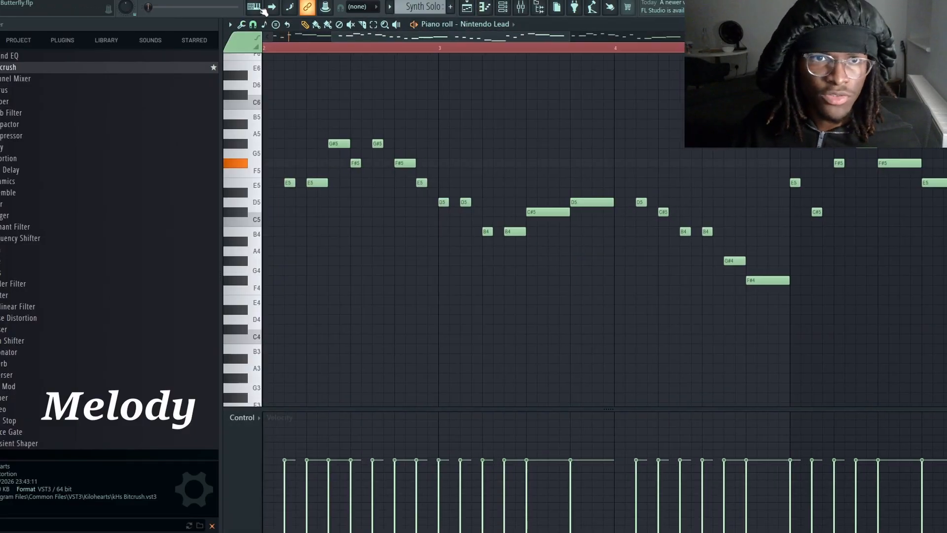
{"action": "left_click_drag", "start_coordinate": [388, 40], "coordinate": [582, 12]}
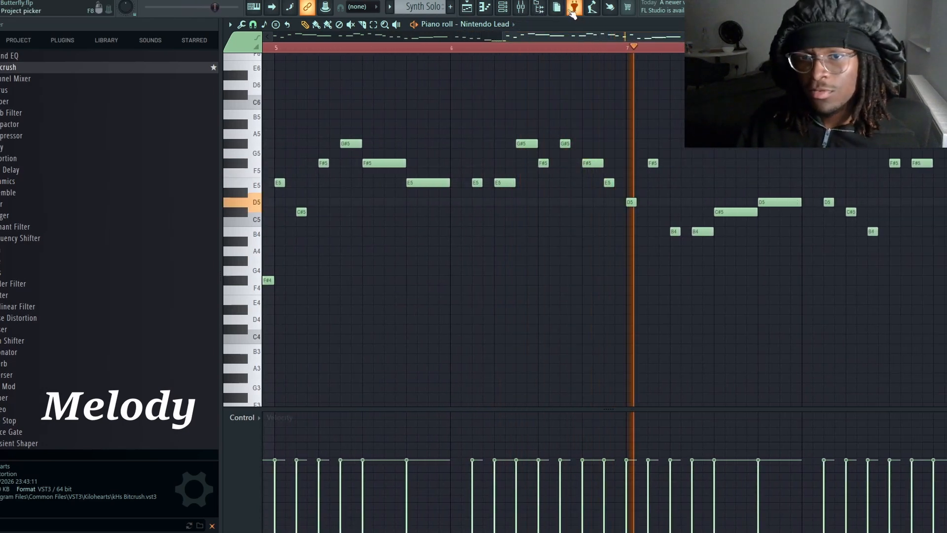
{"action": "left_click_drag", "start_coordinate": [623, 37], "coordinate": [696, 41]}
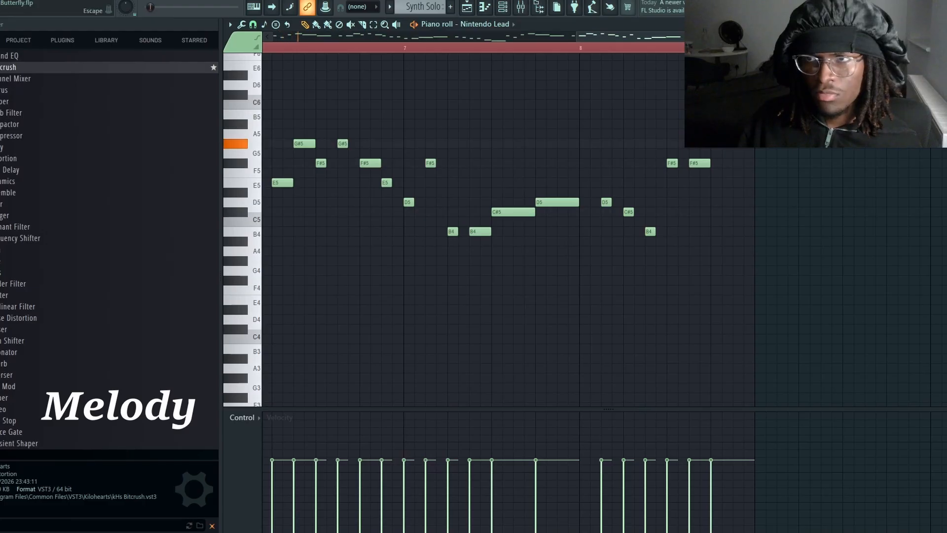
{"action": "key", "text": "space"}
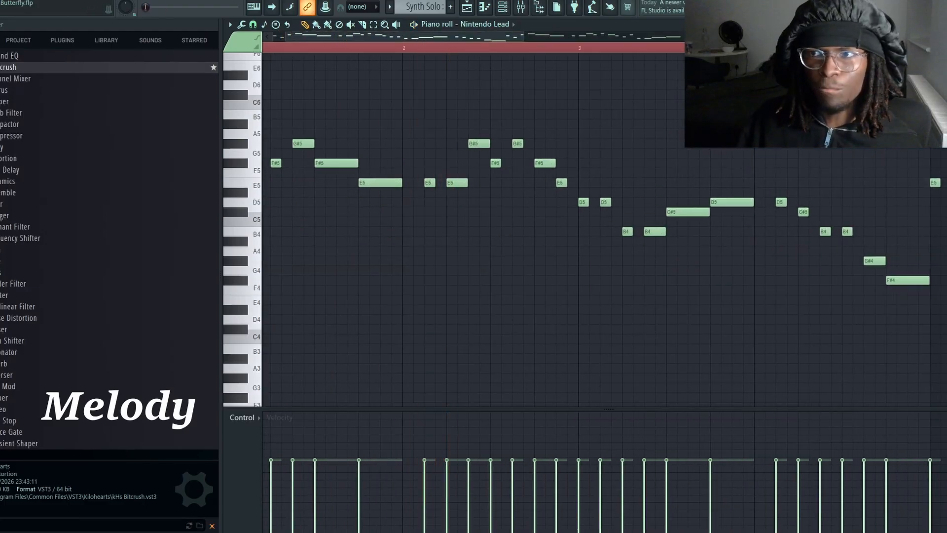
{"action": "left_click", "coordinate": [939, 24]}
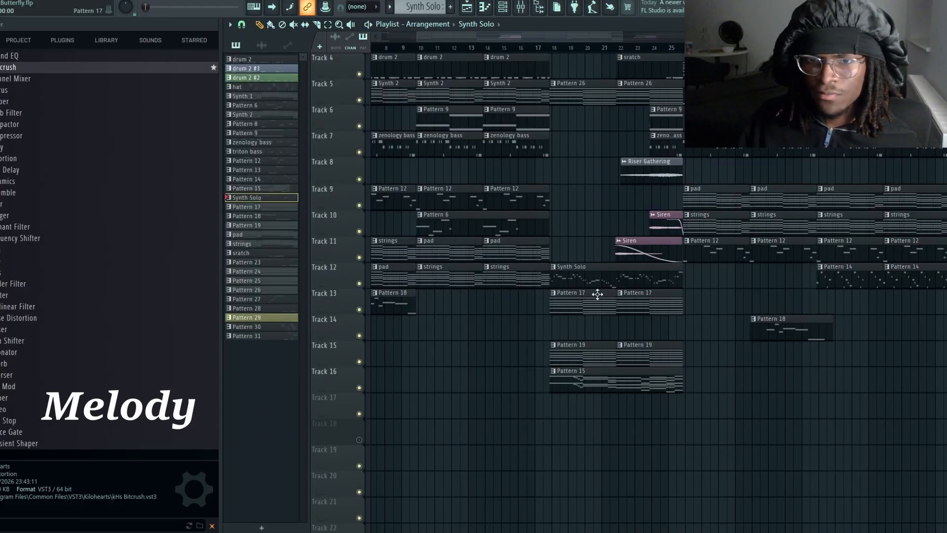
View the Synth Solo notes once more from the first bar to the end and go back to the playlist.
{"action": "double_click", "coordinate": [595, 278]}
{"action": "left_click_drag", "start_coordinate": [494, 39], "coordinate": [265, 60]}
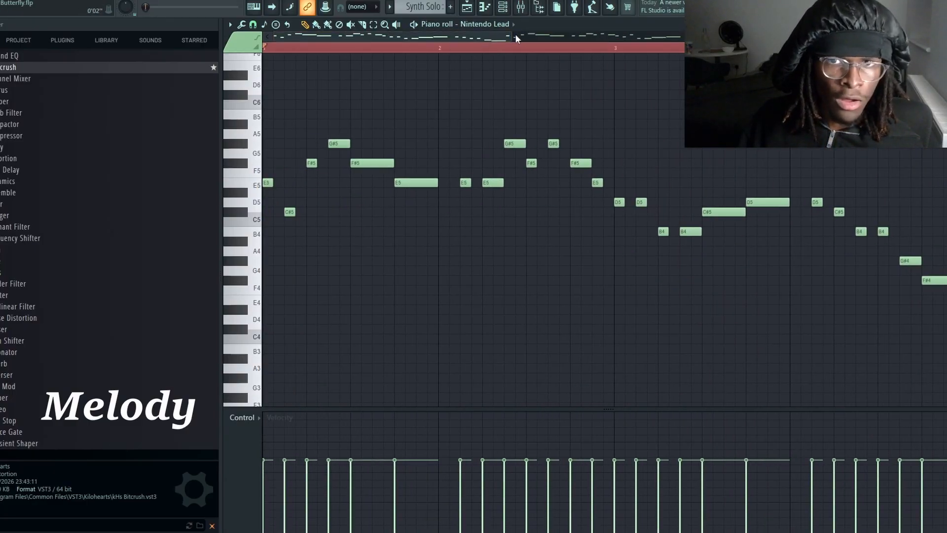
{"action": "left_click_drag", "start_coordinate": [515, 33], "coordinate": [737, 40]}
{"action": "left_click", "coordinate": [938, 24]}
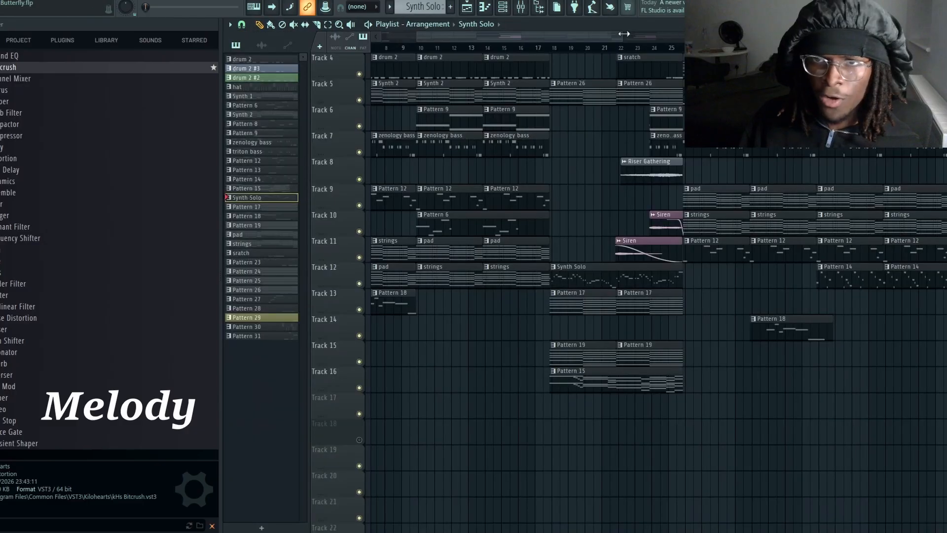
Place the playback position just before bar 18, where the Synth Solo, Pattern 17, Pattern 19 and Pattern 15 clips start.
{"action": "left_click_drag", "start_coordinate": [628, 35], "coordinate": [537, 50]}
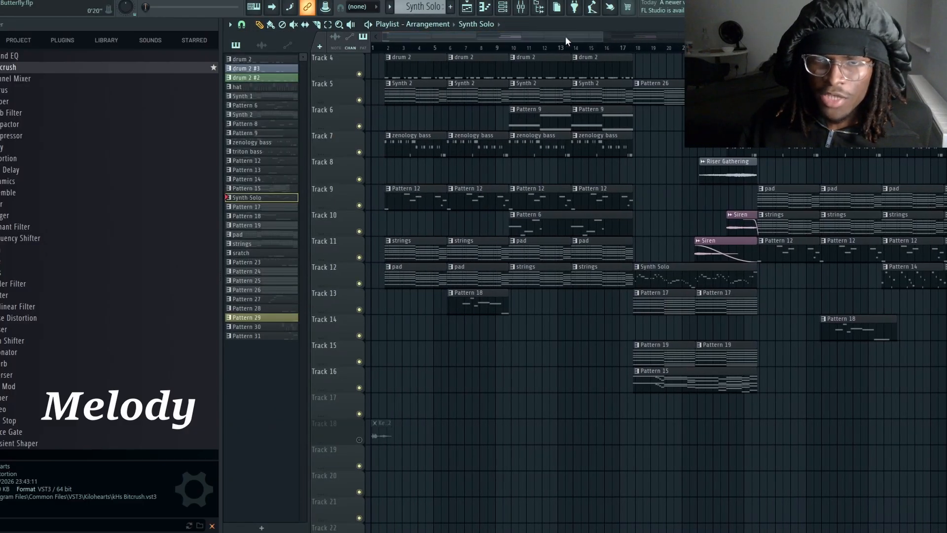
{"action": "left_click_drag", "start_coordinate": [601, 35], "coordinate": [517, 51]}
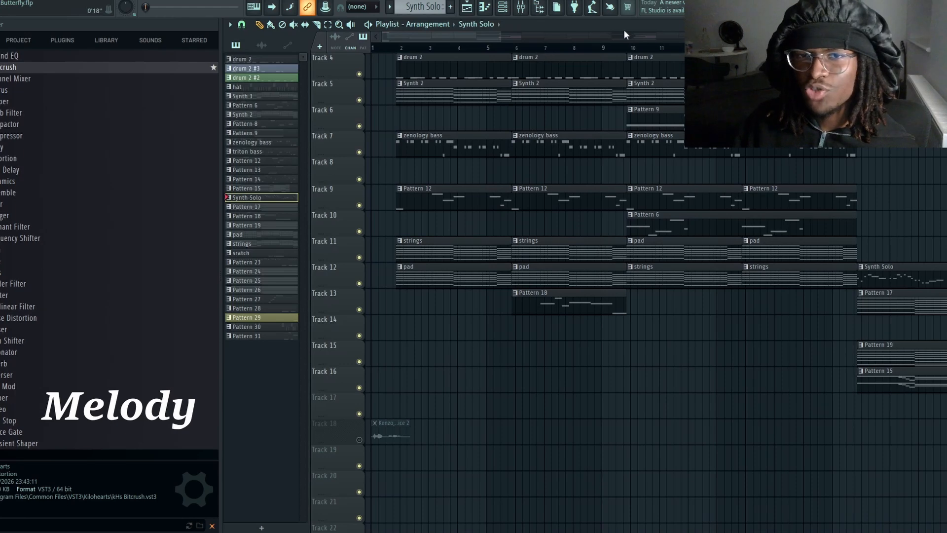
{"action": "left_click_drag", "start_coordinate": [501, 37], "coordinate": [584, 37]}
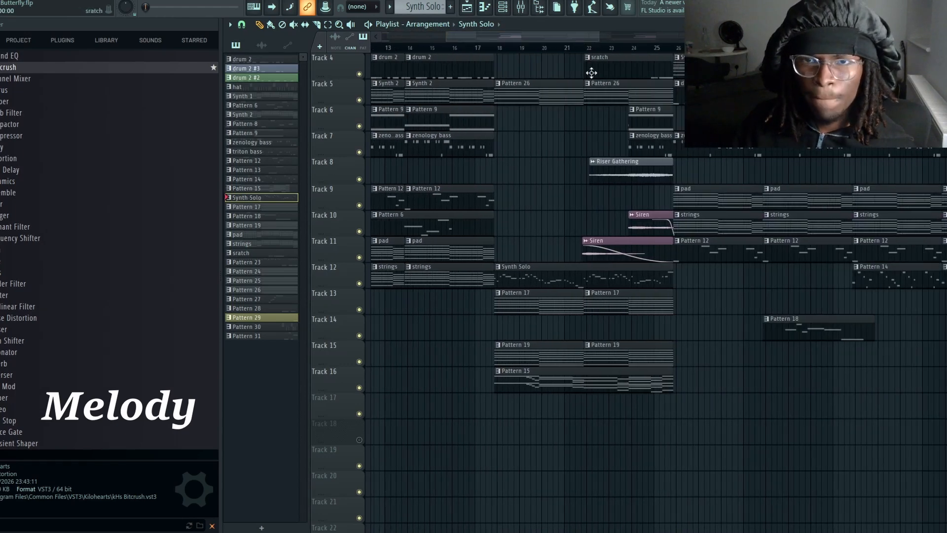
{"action": "left_click", "coordinate": [494, 48]}
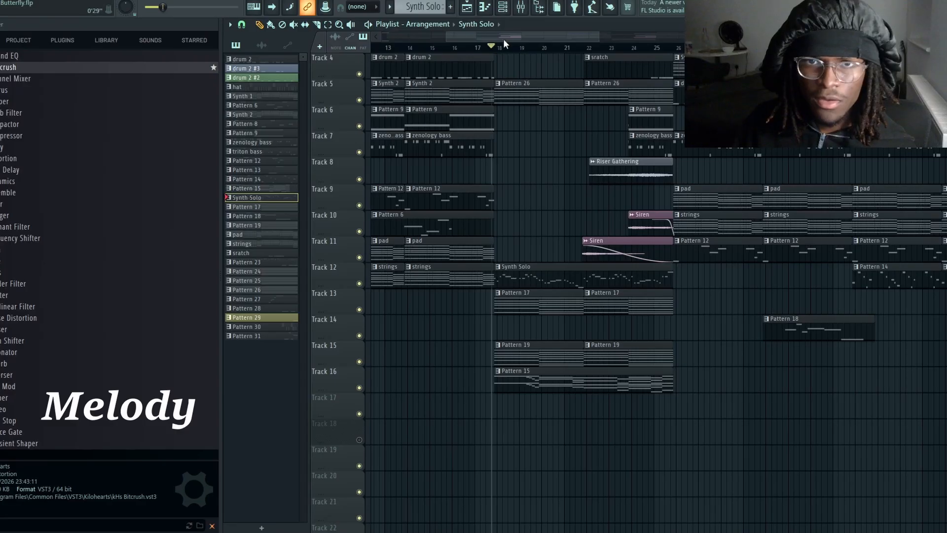
{"action": "left_click_drag", "start_coordinate": [580, 38], "coordinate": [593, 35]}
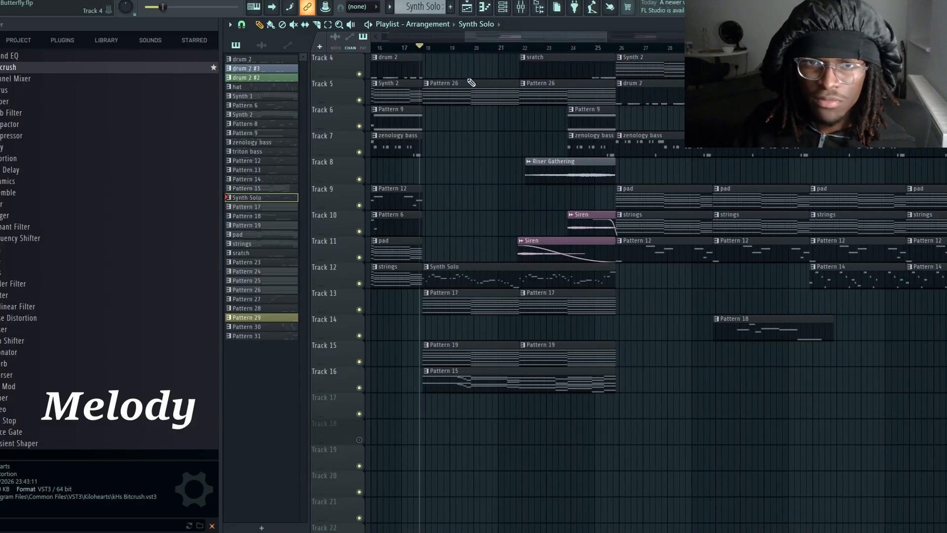
Open the first Pattern 26 clip on Track 5 and play its pad chords in the piano roll.
{"action": "double_click", "coordinate": [437, 90]}
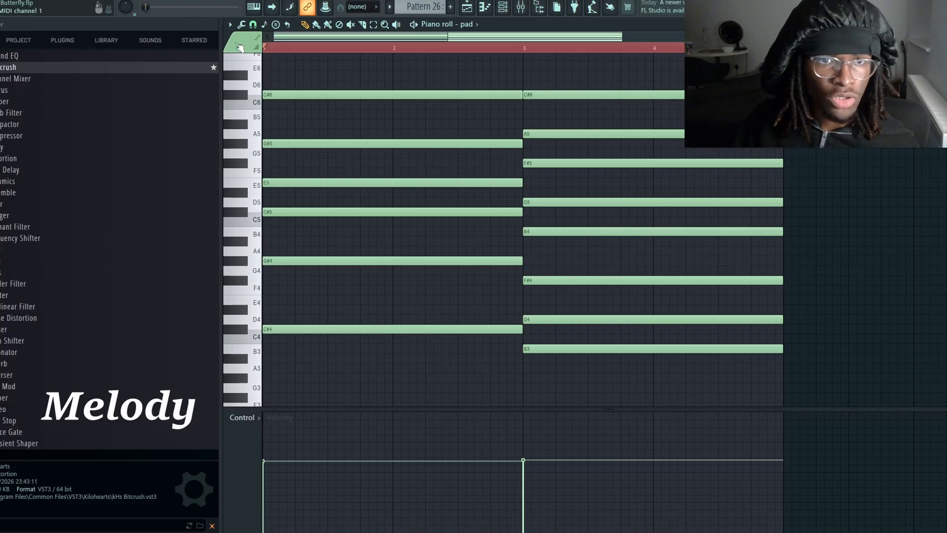
{"action": "scroll", "coordinate": [330, 86], "scroll_direction": "down", "scroll_amount": 3}
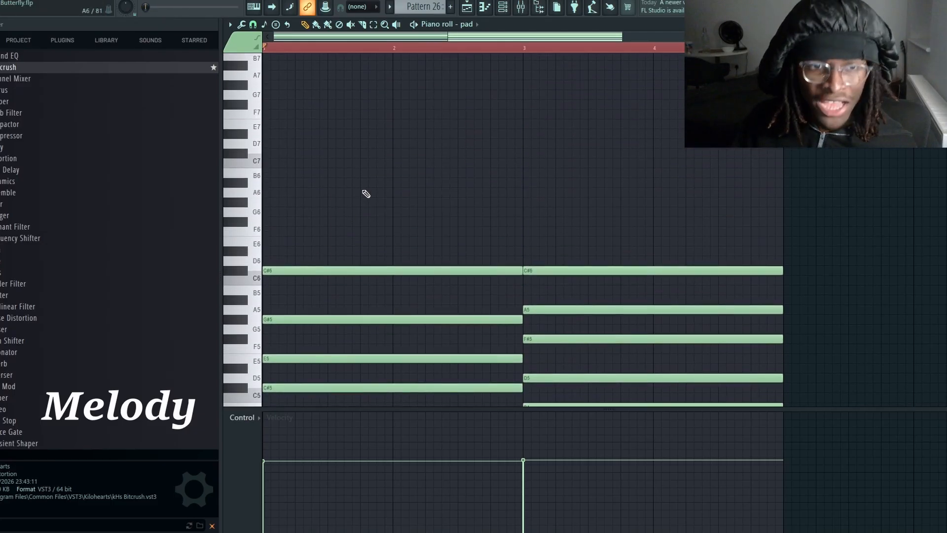
{"action": "scroll", "coordinate": [359, 212], "scroll_direction": "down", "scroll_amount": 8}
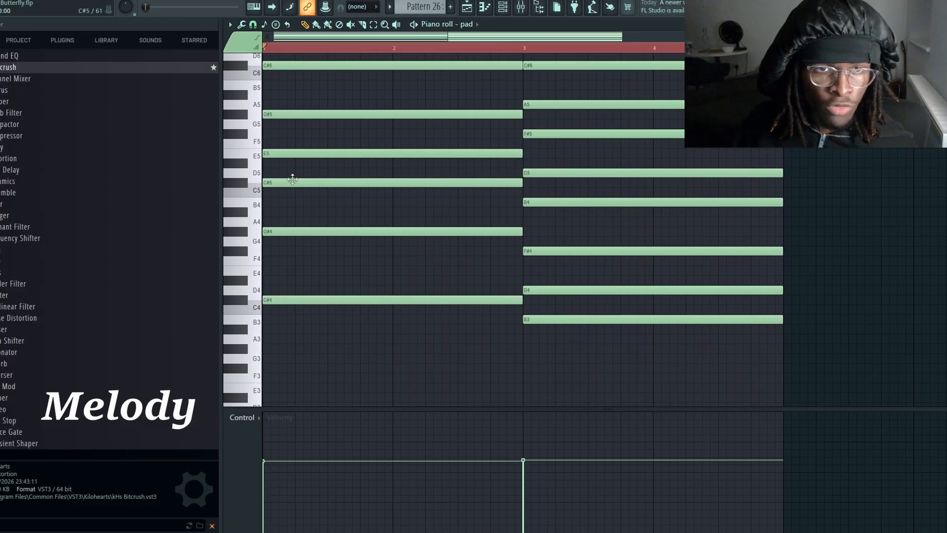
{"action": "scroll", "coordinate": [292, 179], "scroll_direction": "up", "scroll_amount": 3}
{"action": "scroll", "coordinate": [280, 168], "scroll_direction": "down", "scroll_amount": 4}
{"action": "key", "text": "space"}
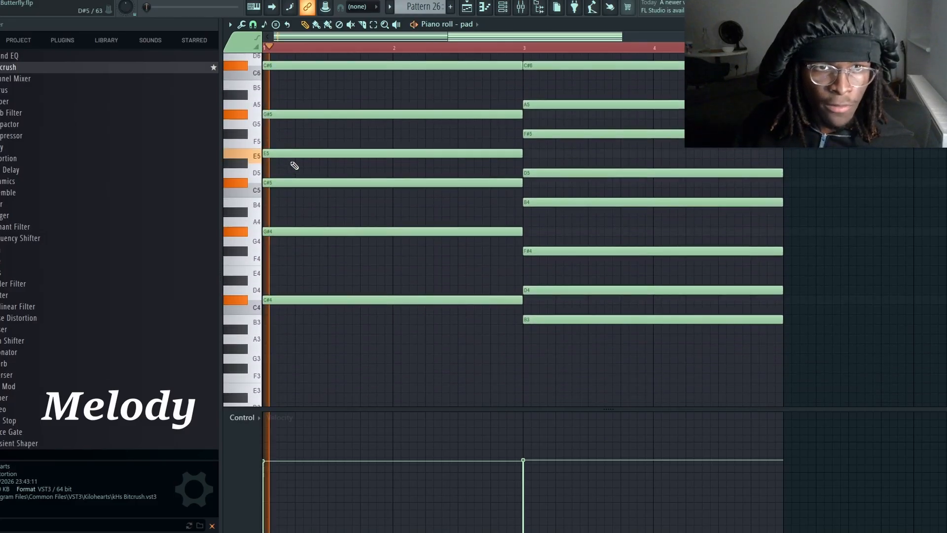
Examine both pad chords of Pattern 26 from their lowest to highest notes while the pattern loops.
{"action": "scroll", "coordinate": [301, 157], "scroll_direction": "up", "scroll_amount": 2}
{"action": "scroll", "coordinate": [305, 157], "scroll_direction": "up", "scroll_amount": 2}
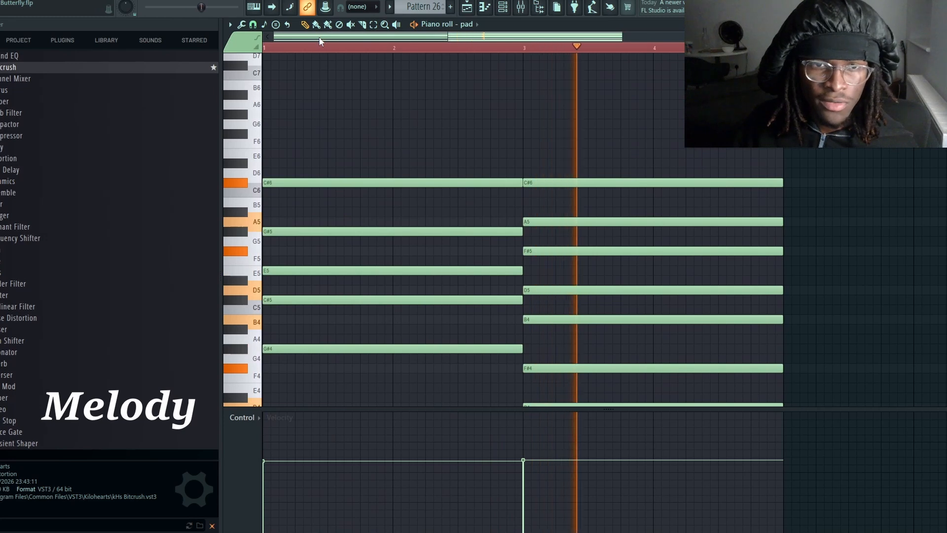
{"action": "scroll", "coordinate": [359, 91], "scroll_direction": "down", "scroll_amount": 4}
{"action": "scroll", "coordinate": [477, 80], "scroll_direction": "up", "scroll_amount": 3}
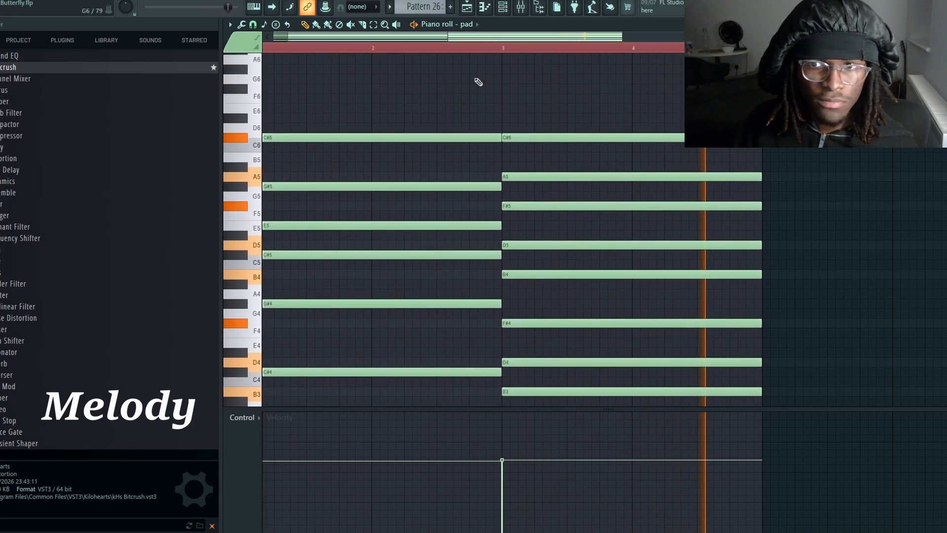
{"action": "left_click_drag", "start_coordinate": [381, 38], "coordinate": [414, 43]}
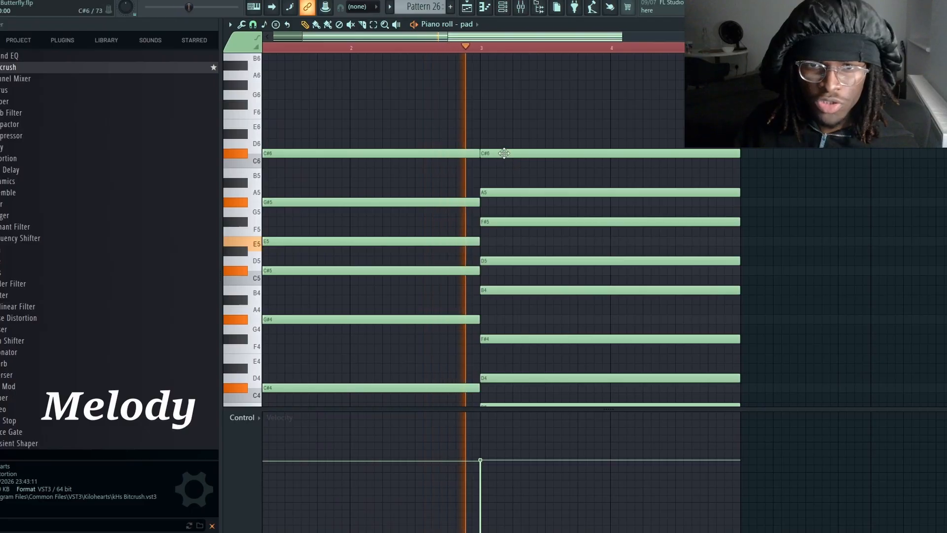
{"action": "left_click_drag", "start_coordinate": [475, 39], "coordinate": [491, 39]}
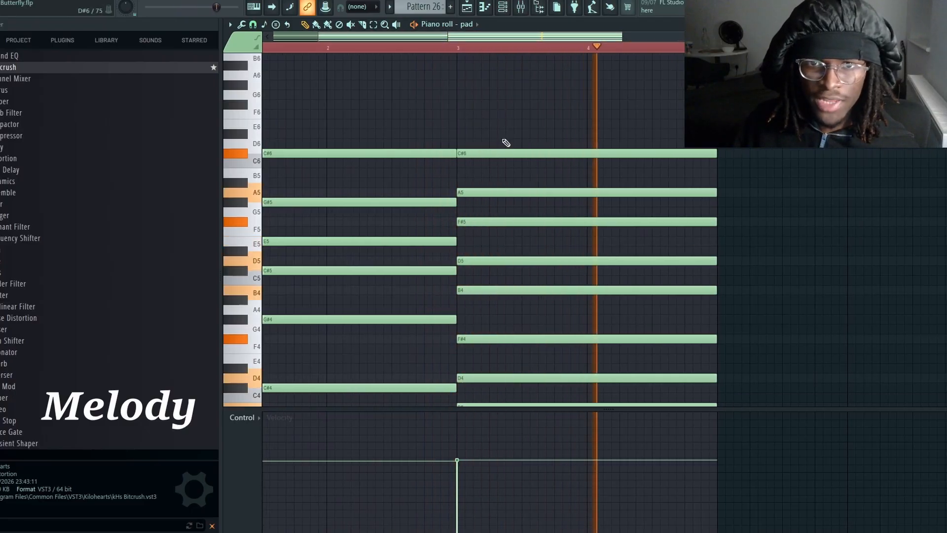
{"action": "left_click_drag", "start_coordinate": [378, 39], "coordinate": [331, 42]}
{"action": "scroll", "coordinate": [343, 115], "scroll_direction": "down", "scroll_amount": 4}
{"action": "scroll", "coordinate": [341, 116], "scroll_direction": "up", "scroll_amount": 3}
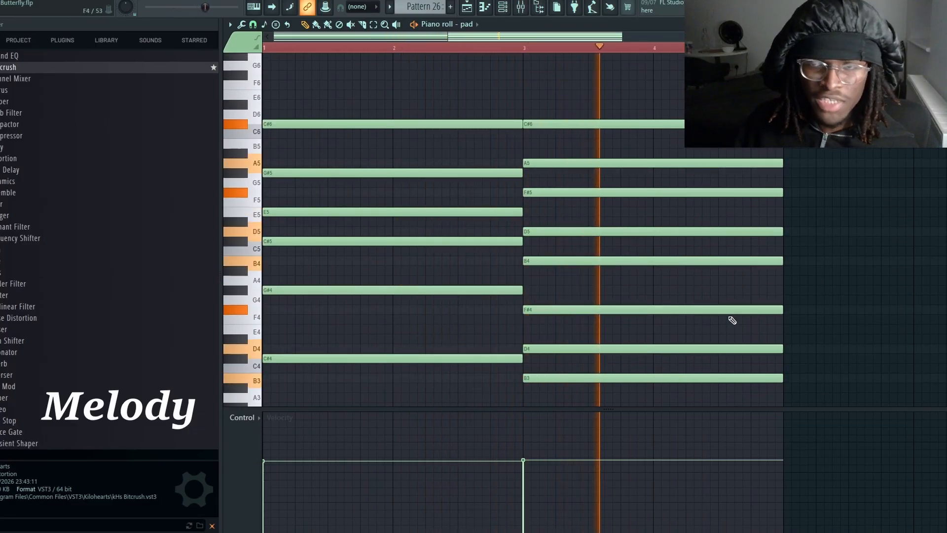
{"action": "scroll", "coordinate": [524, 114], "scroll_direction": "down", "scroll_amount": 3}
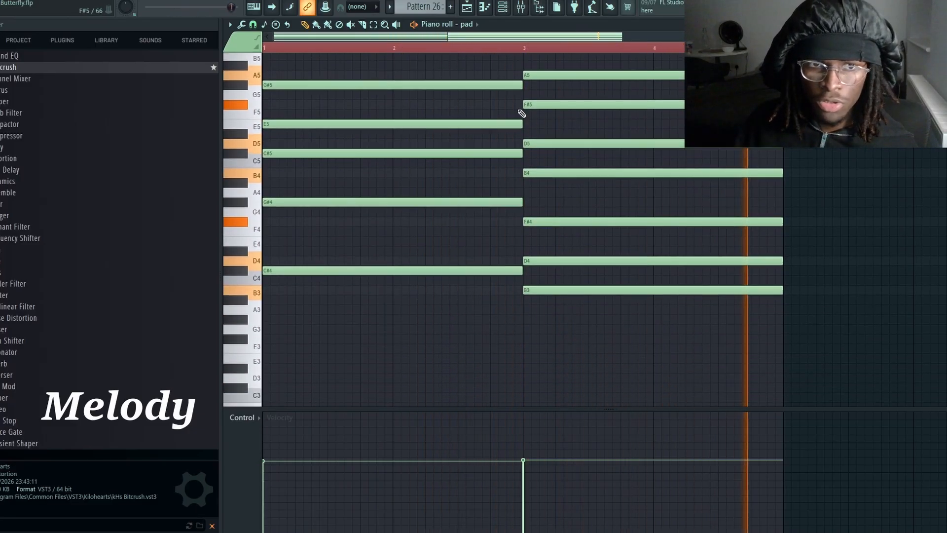
{"action": "scroll", "coordinate": [528, 109], "scroll_direction": "up", "scroll_amount": 3}
{"action": "scroll", "coordinate": [558, 227], "scroll_direction": "down", "scroll_amount": 3}
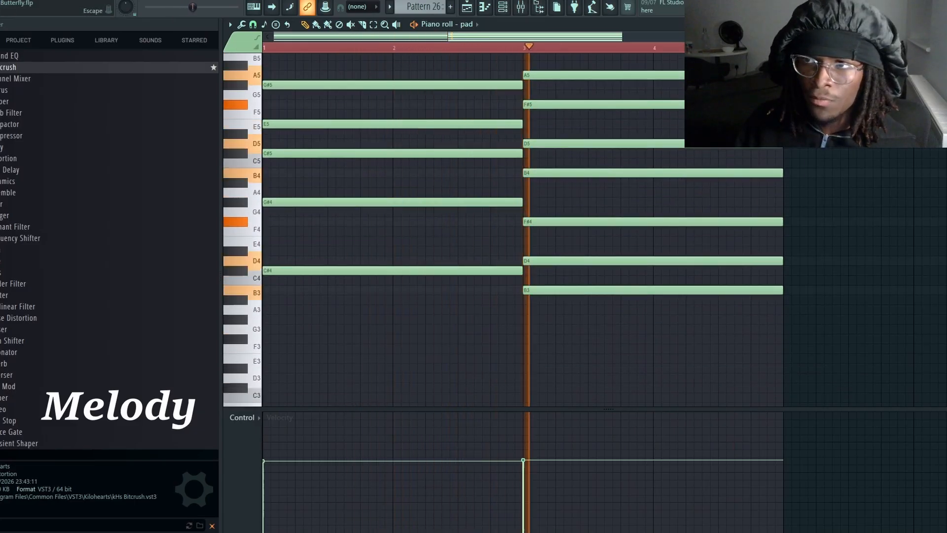
Open the Pattern 19 clip on Track 15 and play its romance chords in the piano roll.
{"action": "key", "text": "Escape"}
{"action": "left_click_drag", "start_coordinate": [607, 32], "coordinate": [626, 36]}
{"action": "double_click", "coordinate": [425, 348]}
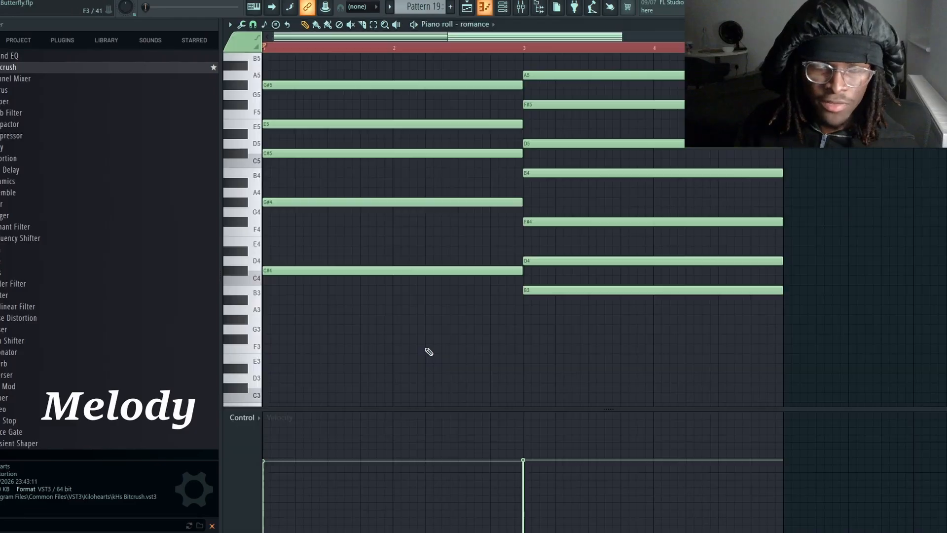
{"action": "scroll", "coordinate": [399, 88], "scroll_direction": "up", "scroll_amount": 5}
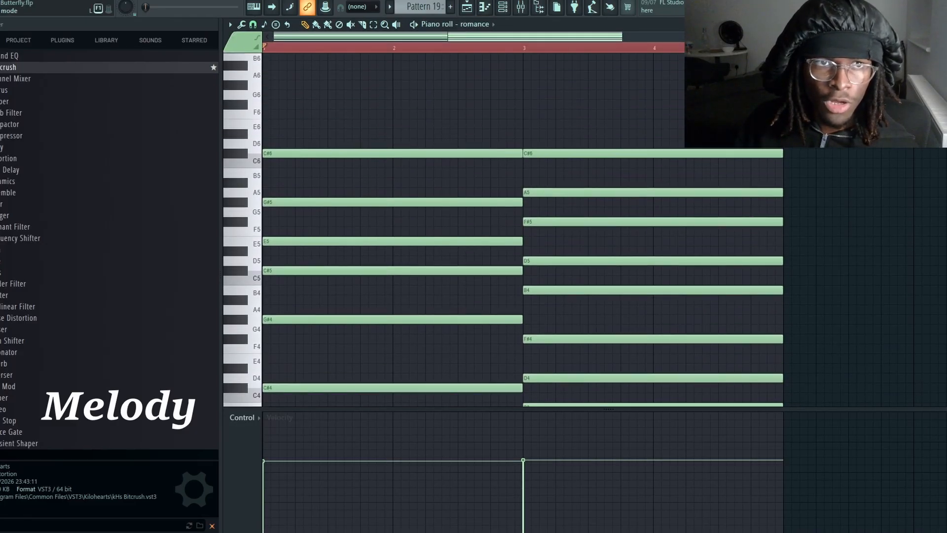
{"action": "key", "text": "space"}
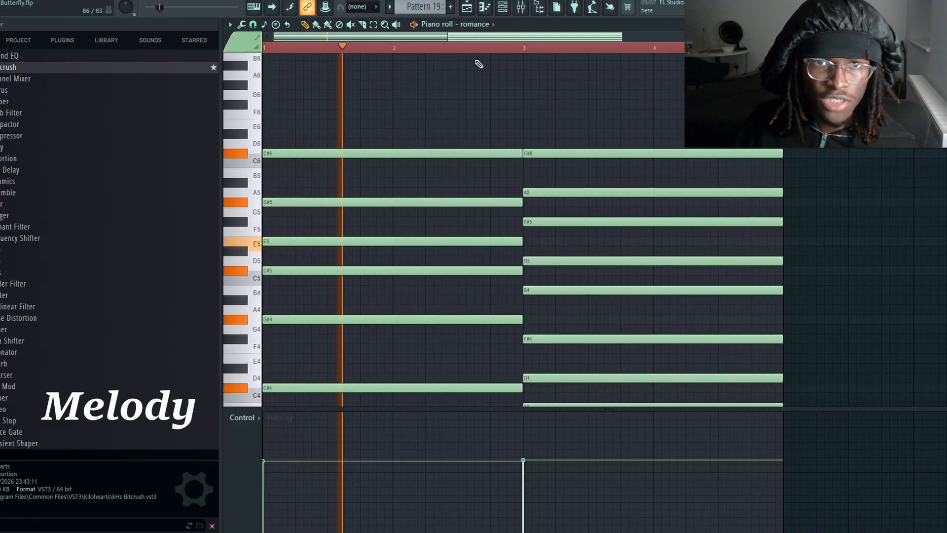
Examine both romance chords of Pattern 19 from highest to lowest notes during playback, then stop it and return to the playlist.
{"action": "left_click_drag", "start_coordinate": [756, 33], "coordinate": [612, 38]}
{"action": "scroll", "coordinate": [567, 130], "scroll_direction": "down", "scroll_amount": 5}
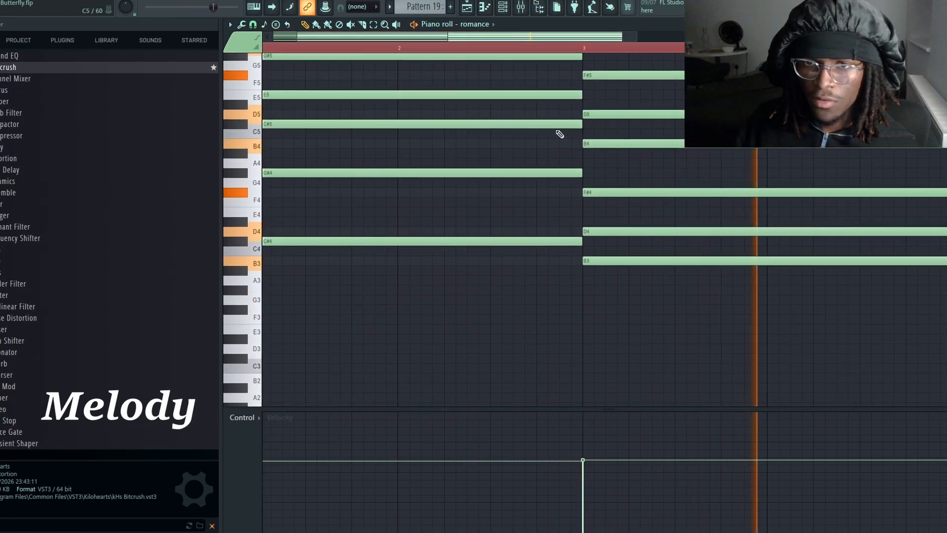
{"action": "scroll", "coordinate": [616, 135], "scroll_direction": "up", "scroll_amount": 3}
{"action": "scroll", "coordinate": [646, 136], "scroll_direction": "up", "scroll_amount": 3}
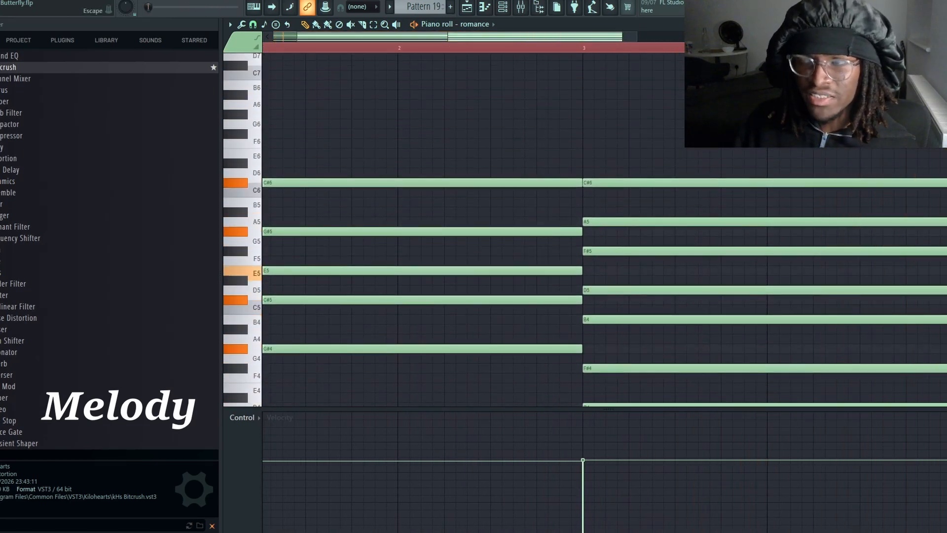
{"action": "left_click_drag", "start_coordinate": [636, 36], "coordinate": [713, 37]}
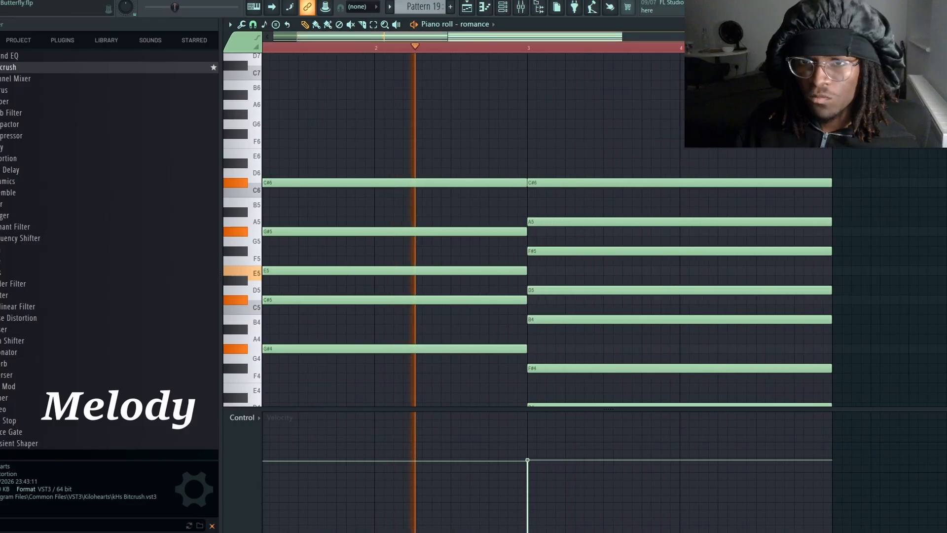
{"action": "scroll", "coordinate": [681, 120], "scroll_direction": "down", "scroll_amount": 1}
{"action": "scroll", "coordinate": [681, 120], "scroll_direction": "down", "scroll_amount": 2}
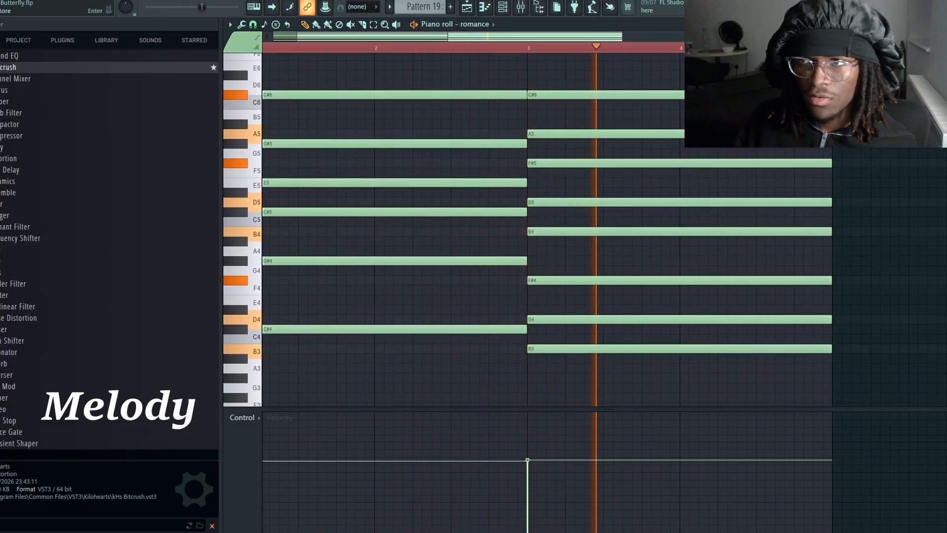
{"action": "key", "text": "space"}
{"action": "key", "text": "F5"}
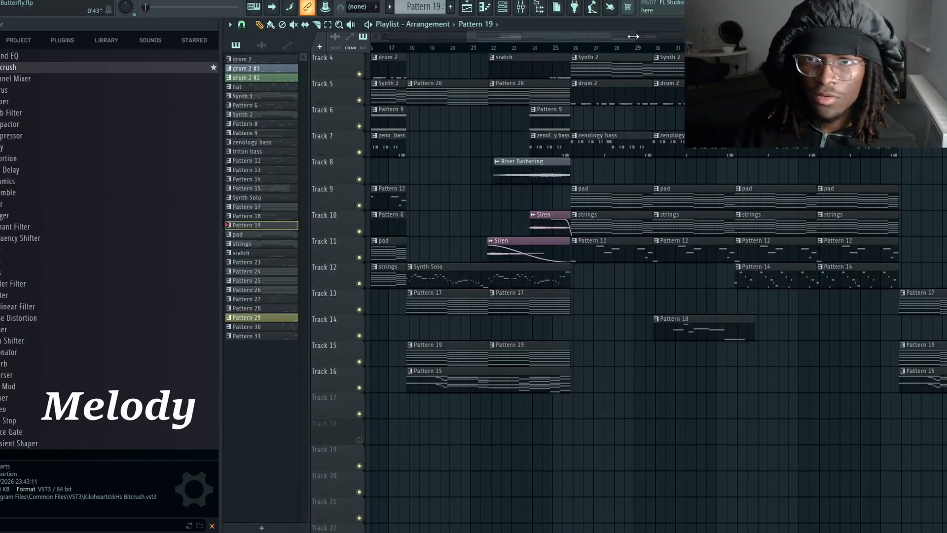
Place the playback position at the start of the Synth Solo clip near bar 18.
{"action": "mouse_move", "coordinate": [633, 36]}
{"action": "left_mouse_down"}
{"action": "mouse_move", "coordinate": [518, 36]}
{"action": "mouse_move", "coordinate": [638, 38]}
{"action": "left_mouse_up"}
{"action": "left_click_drag", "start_coordinate": [555, 38], "coordinate": [523, 37]}
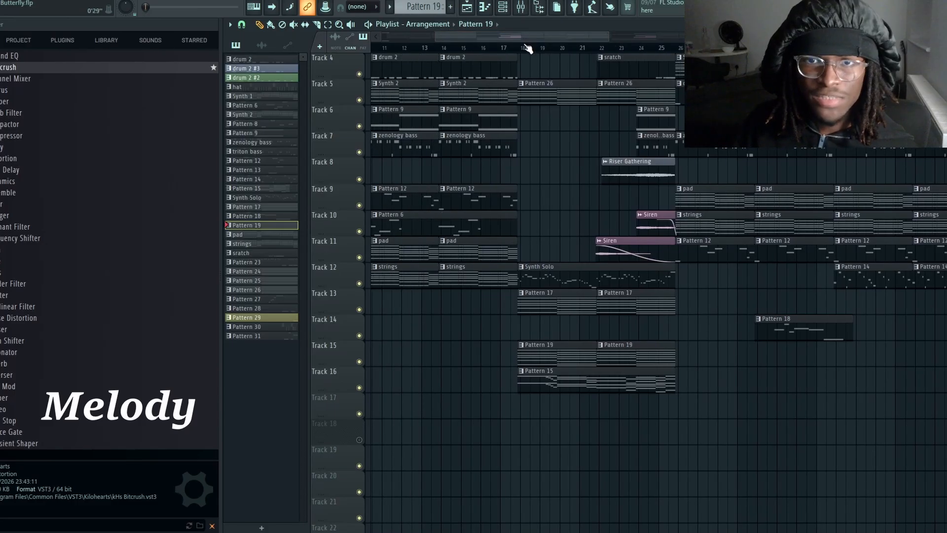
{"action": "left_click", "coordinate": [521, 48]}
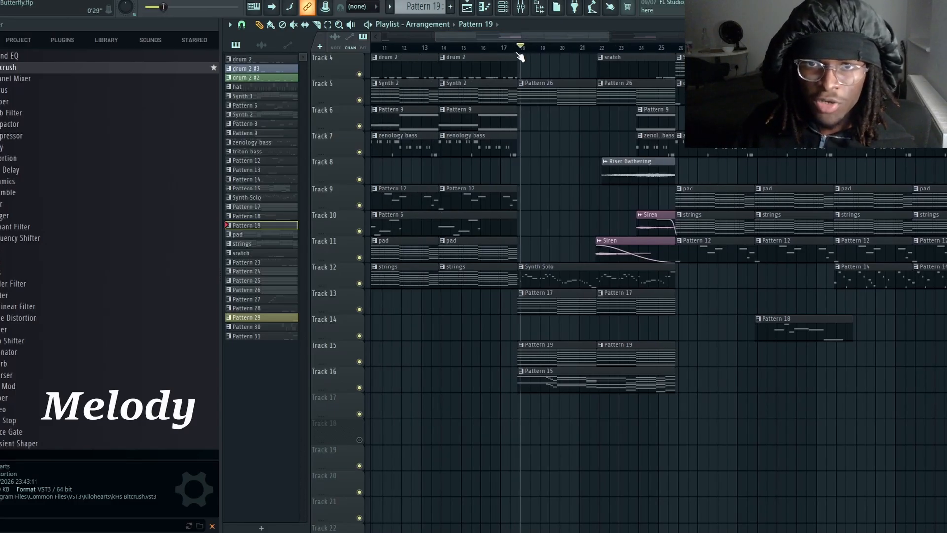
Reopen the first Pattern 19 clip and the first Pattern 26 clip in turn to compare their romance and pad chords.
{"action": "scroll", "coordinate": [542, 336], "scroll_direction": "down", "scroll_amount": 1}
{"action": "double_click", "coordinate": [543, 319]}
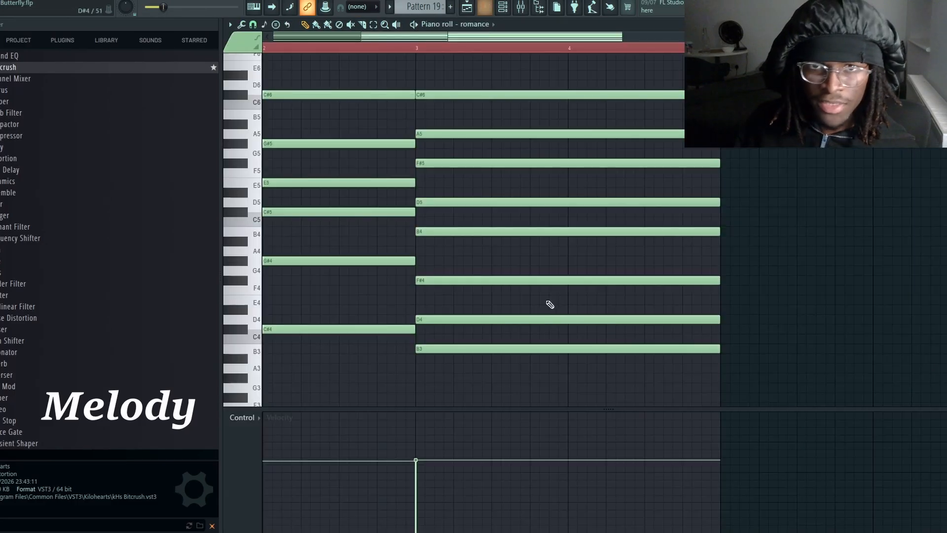
{"action": "key", "text": "Escape"}
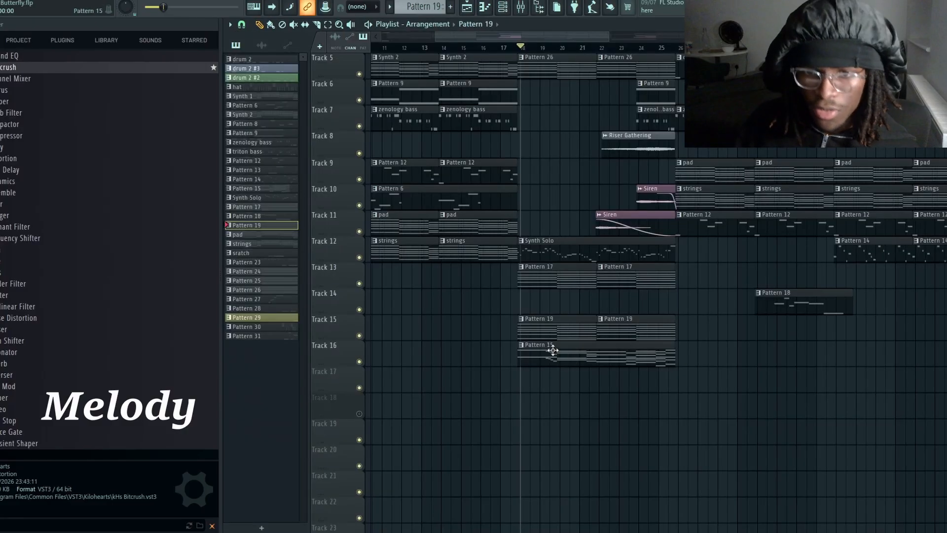
{"action": "double_click", "coordinate": [549, 73]}
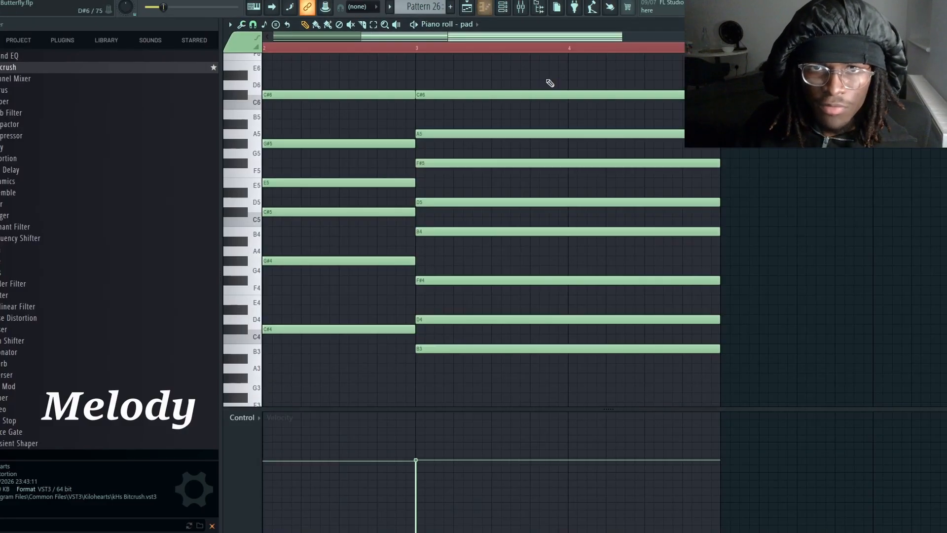
{"action": "left_click_drag", "start_coordinate": [497, 39], "coordinate": [301, 45]}
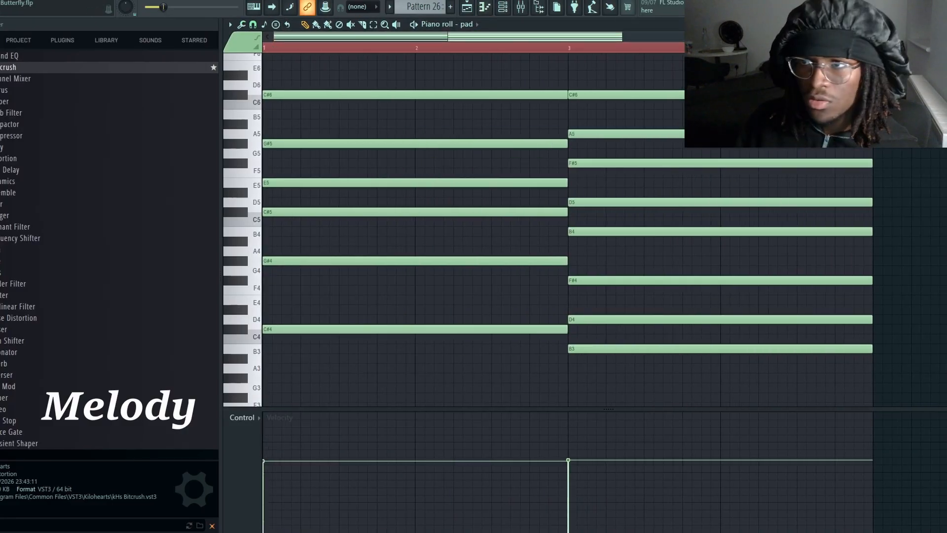
Open the first Pattern 17 clip on Track 13 and show its Piano Swtichup chords from the first bar.
{"action": "key", "text": "Escape"}
{"action": "double_click", "coordinate": [544, 273]}
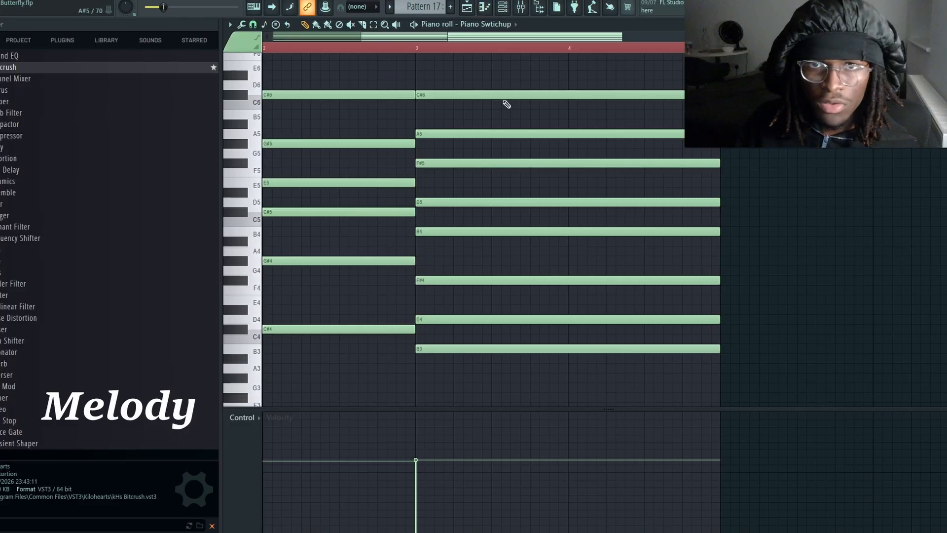
{"action": "left_click_drag", "start_coordinate": [494, 41], "coordinate": [330, 47]}
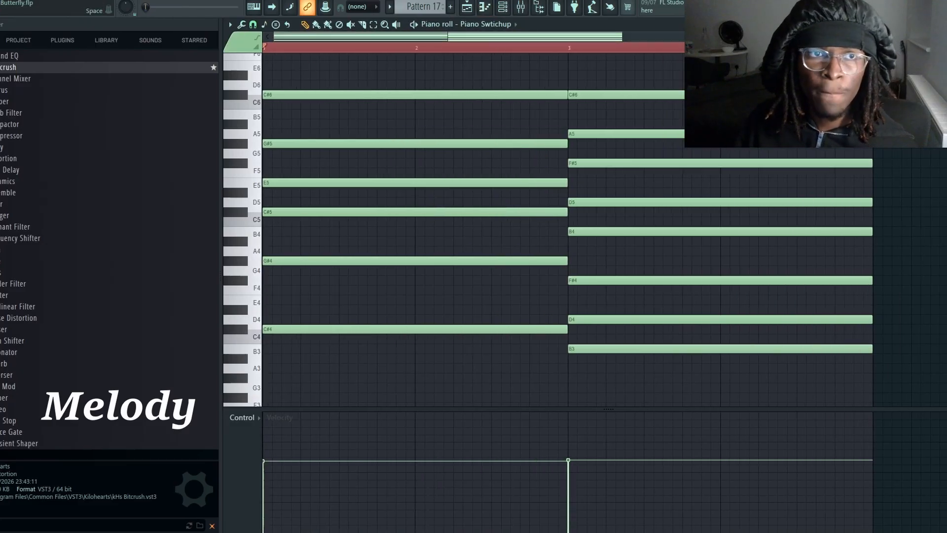
Open the Piano Swtichup instrument from the channel rack to check its ZENOLOGY preset, and close the plugin.
{"action": "left_click", "coordinate": [503, 8]}
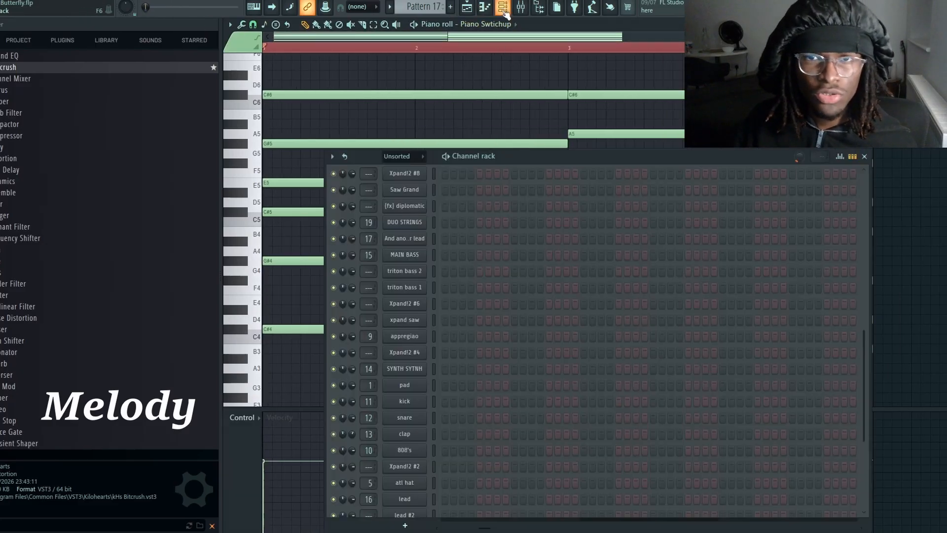
{"action": "scroll", "coordinate": [488, 247], "scroll_direction": "up", "scroll_amount": 5}
{"action": "left_click", "coordinate": [418, 232]}
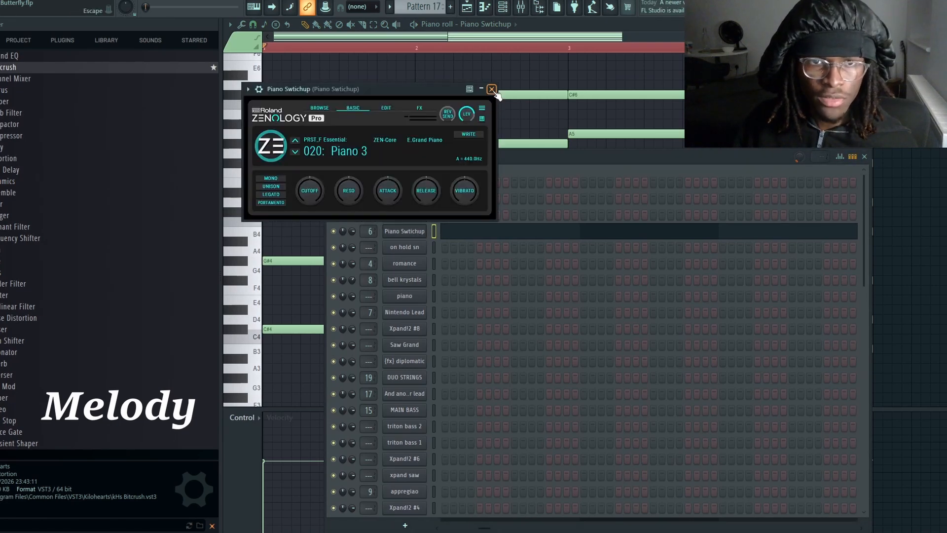
{"action": "left_click", "coordinate": [492, 89]}
View the full pitch range of the Pattern 17 piano chords, play them, and return to the playlist.
{"action": "left_click", "coordinate": [309, 39]}
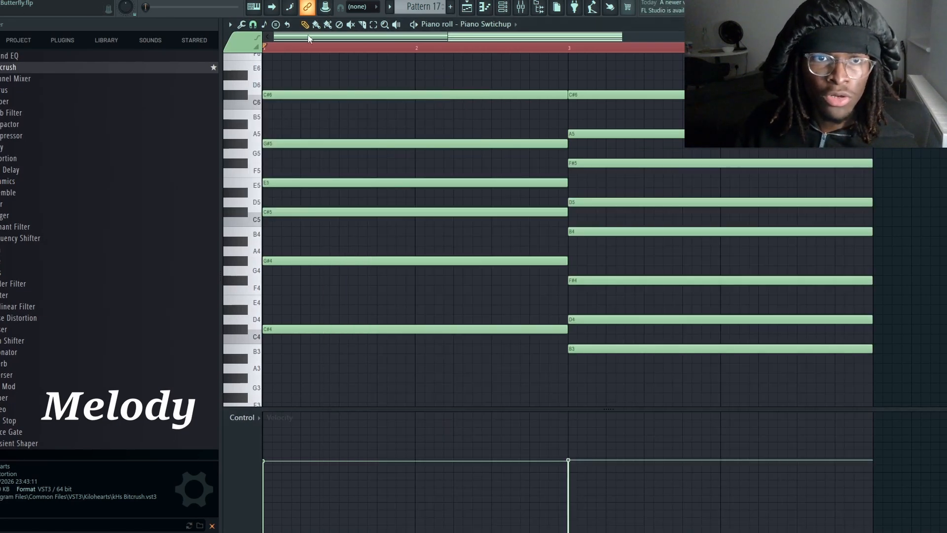
{"action": "scroll", "coordinate": [311, 138], "scroll_direction": "up", "scroll_amount": 3}
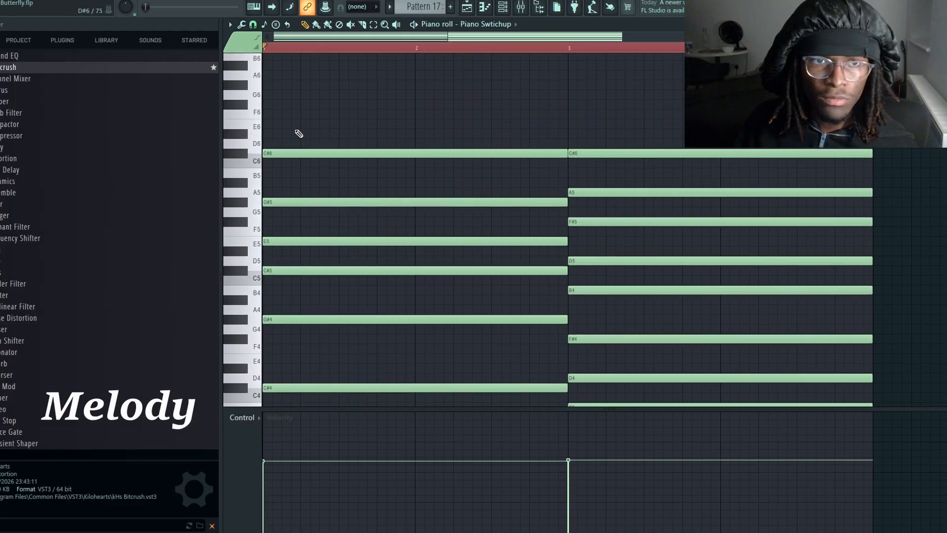
{"action": "scroll", "coordinate": [299, 133], "scroll_direction": "down", "scroll_amount": 4}
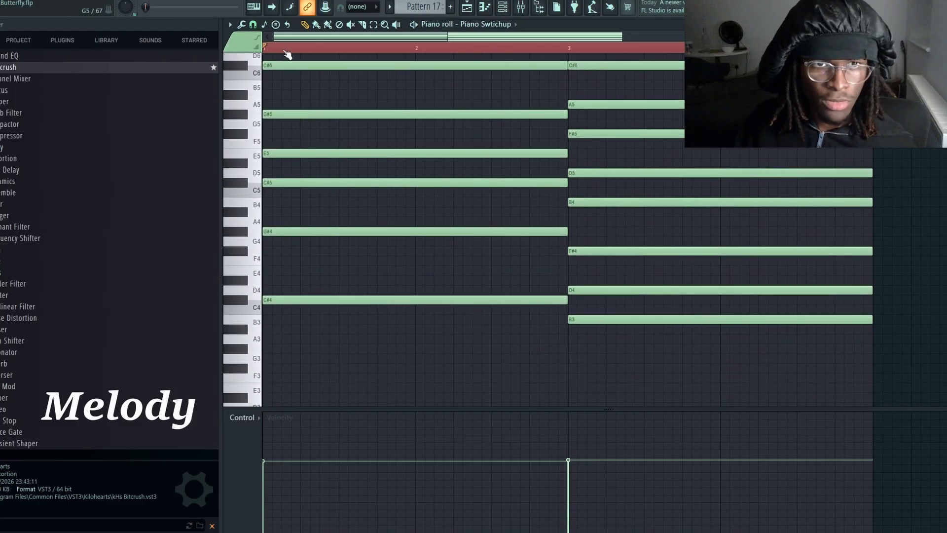
{"action": "scroll", "coordinate": [287, 54], "scroll_direction": "up", "scroll_amount": 4}
{"action": "key", "text": "space"}
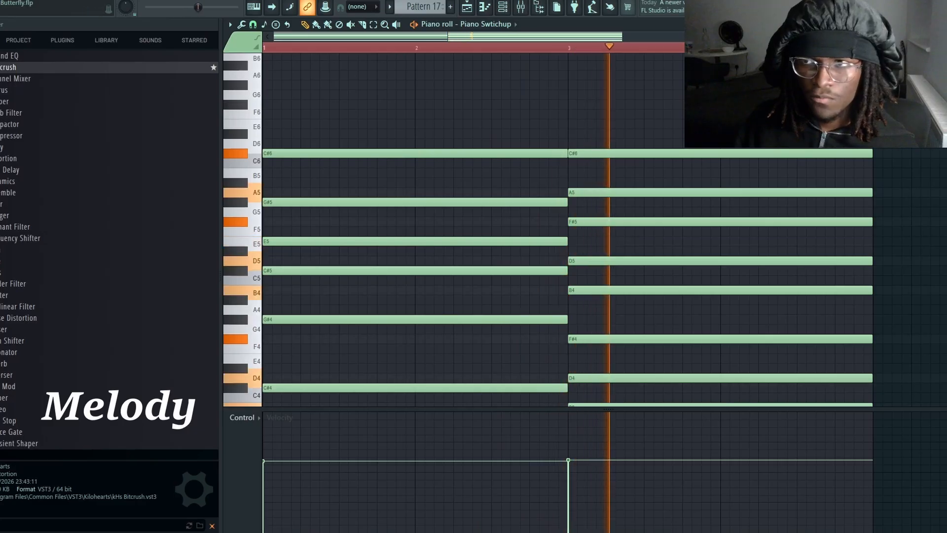
{"action": "key", "text": "Return"}
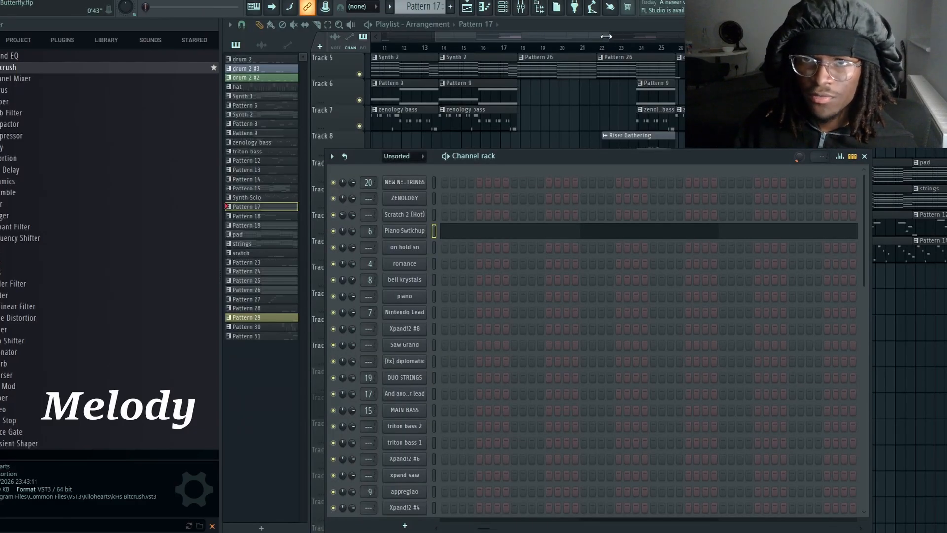
Open the first Pattern 15 clip on Track 16 and view the highest NEW NEW STRINGS notes.
{"action": "left_click_drag", "start_coordinate": [606, 36], "coordinate": [632, 37]}
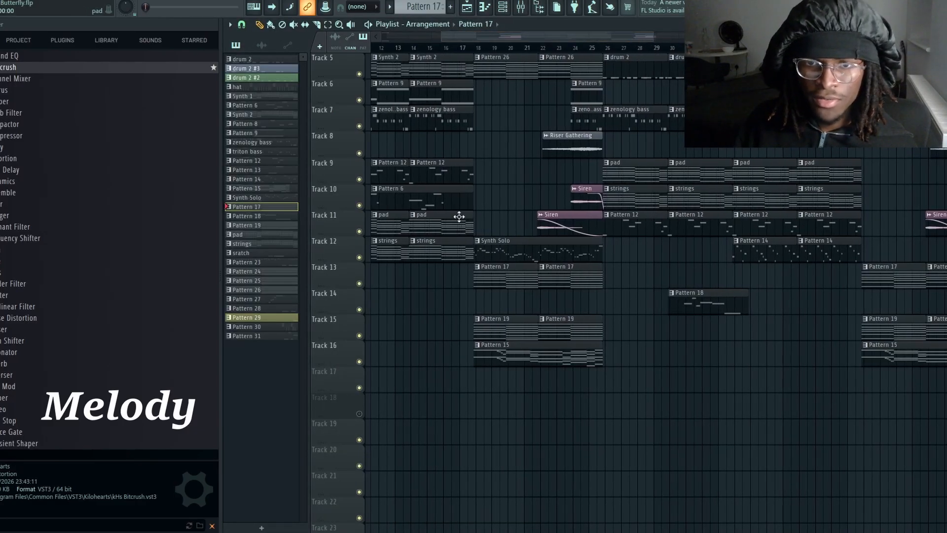
{"action": "double_click", "coordinate": [513, 353]}
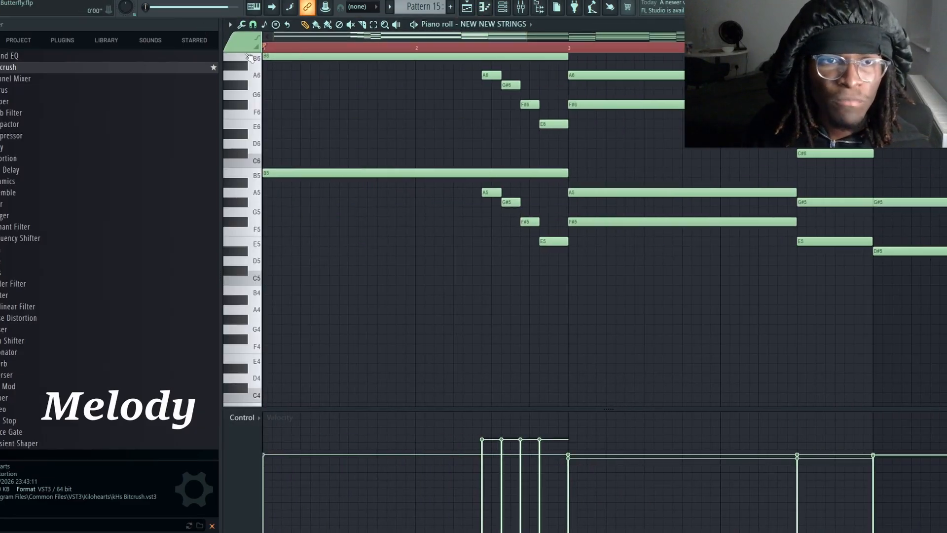
{"action": "scroll", "coordinate": [427, 197], "scroll_direction": "up", "scroll_amount": 5}
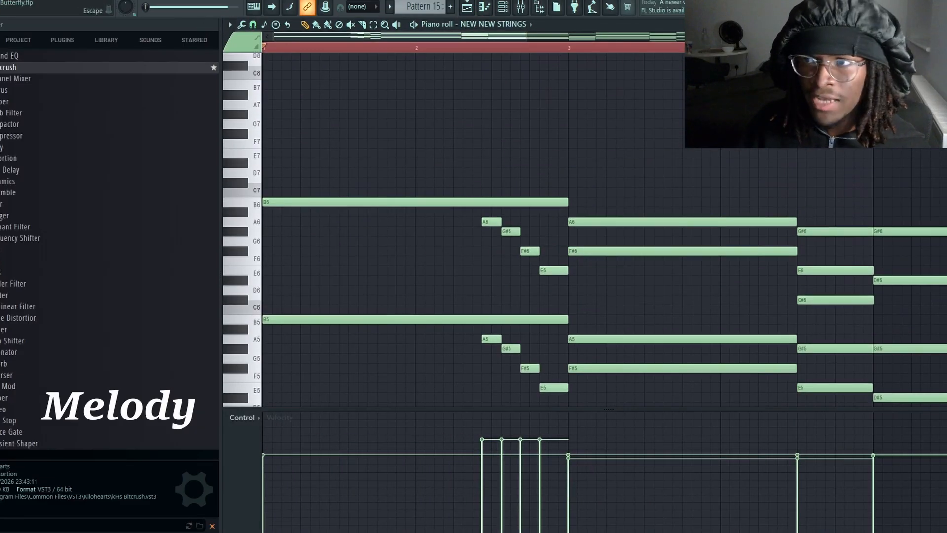
Return to the playlist, reopen the Pattern 15 clip, and play its strings melody from the first bar.
{"action": "left_click", "coordinate": [940, 24]}
{"action": "left_click_drag", "start_coordinate": [640, 37], "coordinate": [590, 36]}
{"action": "double_click", "coordinate": [487, 344]}
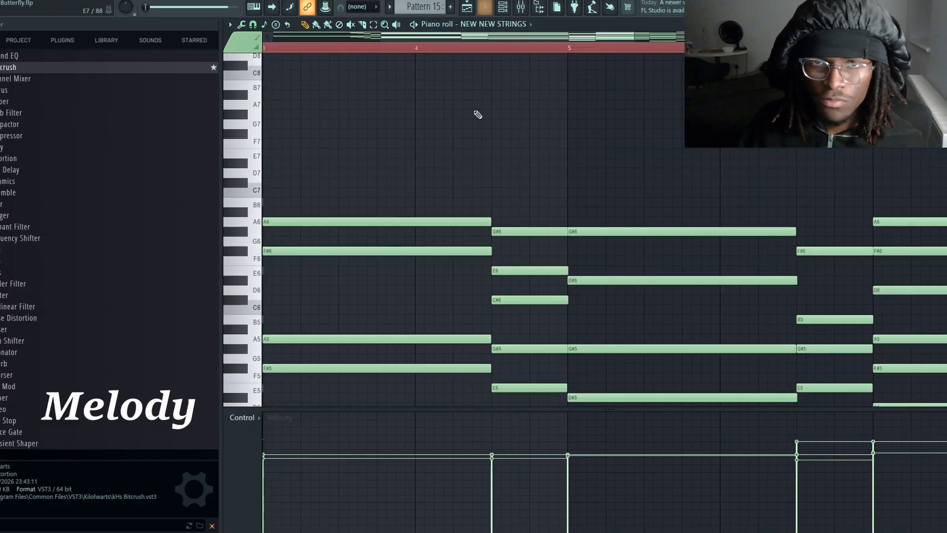
{"action": "left_click_drag", "start_coordinate": [466, 40], "coordinate": [353, 43]}
{"action": "scroll", "coordinate": [343, 143], "scroll_direction": "down", "scroll_amount": 1}
{"action": "key", "text": "space"}
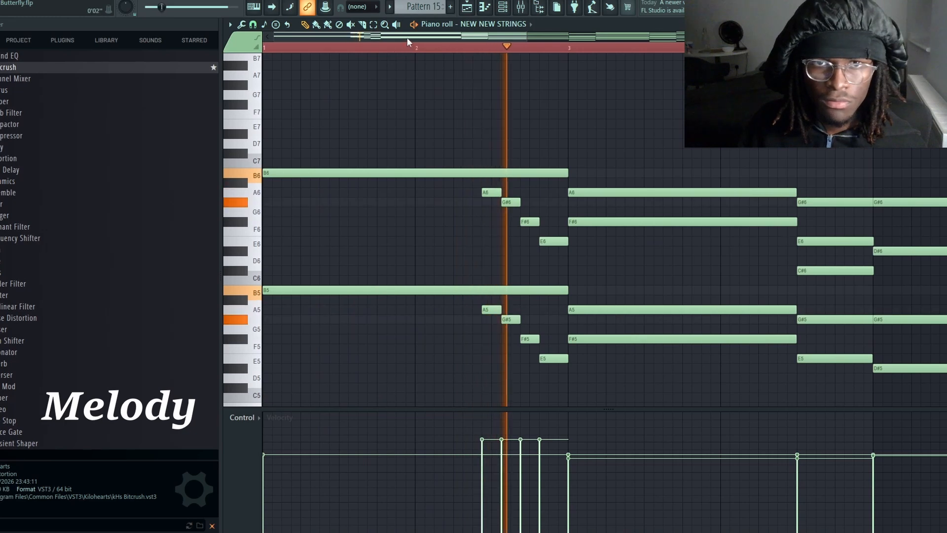
Examine the Pattern 15 string notes across their pitch range and bars during playback, then stop it and return to the playlist.
{"action": "left_click_drag", "start_coordinate": [409, 37], "coordinate": [359, 49]}
{"action": "scroll", "coordinate": [604, 91], "scroll_direction": "down", "scroll_amount": 1}
{"action": "scroll", "coordinate": [655, 111], "scroll_direction": "down", "scroll_amount": 2}
{"action": "scroll", "coordinate": [443, 204], "scroll_direction": "up", "scroll_amount": 5}
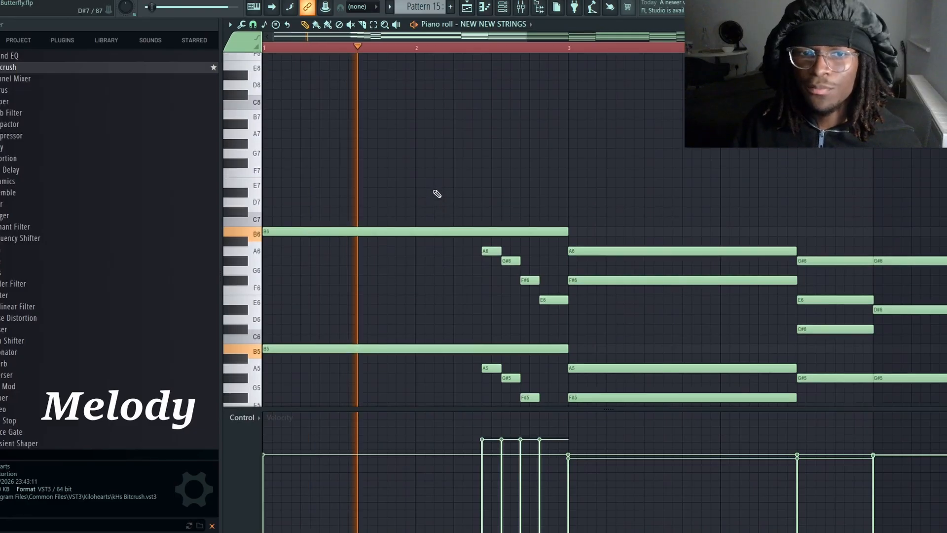
{"action": "scroll", "coordinate": [440, 190], "scroll_direction": "down", "scroll_amount": 2}
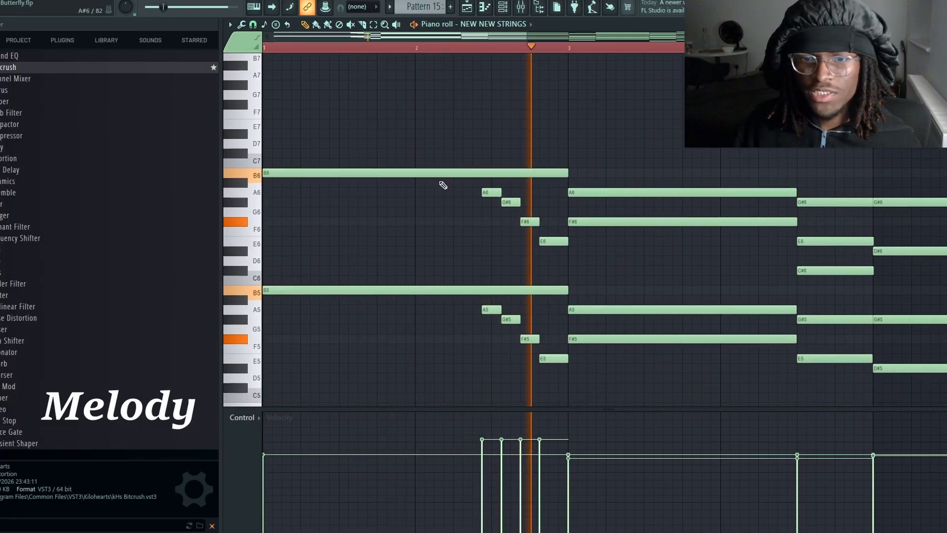
{"action": "left_click_drag", "start_coordinate": [535, 38], "coordinate": [656, 37]}
{"action": "left_click_drag", "start_coordinate": [594, 38], "coordinate": [654, 41]}
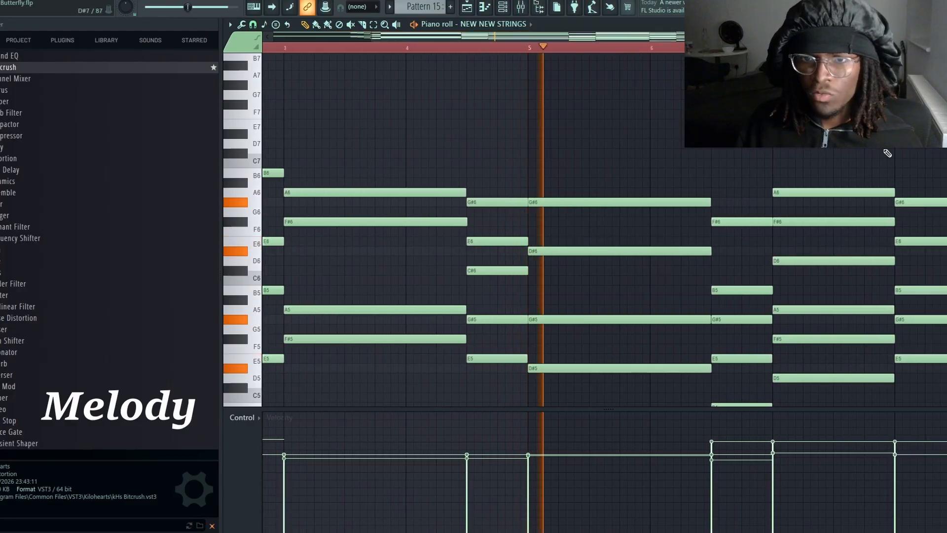
{"action": "key", "text": "space"}
{"action": "key", "text": "F5"}
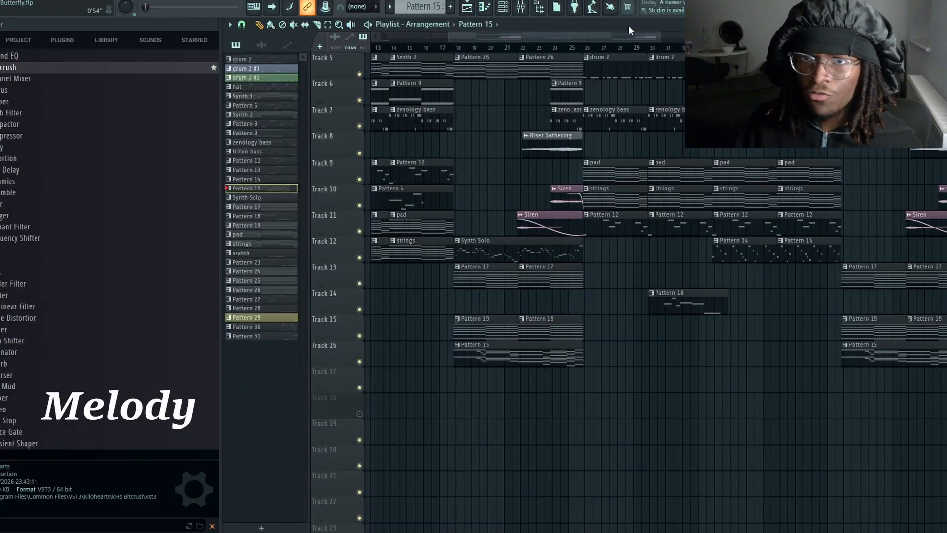
Find the Pattern 15 clip on Track 16 in the arrangement and show its string notes again in the piano roll.
{"action": "left_click_drag", "start_coordinate": [658, 36], "coordinate": [701, 36]}
{"action": "left_click_drag", "start_coordinate": [618, 35], "coordinate": [592, 32]}
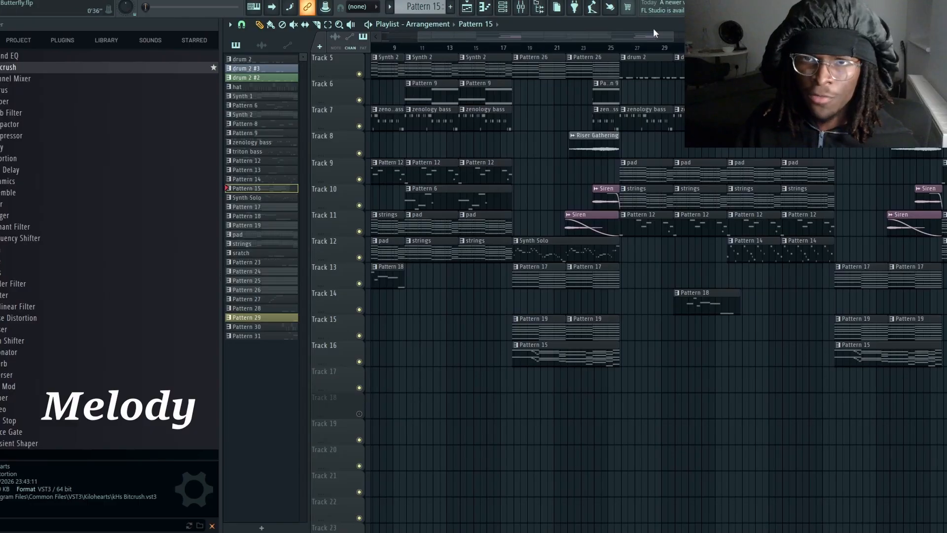
{"action": "left_click_drag", "start_coordinate": [675, 37], "coordinate": [562, 35]}
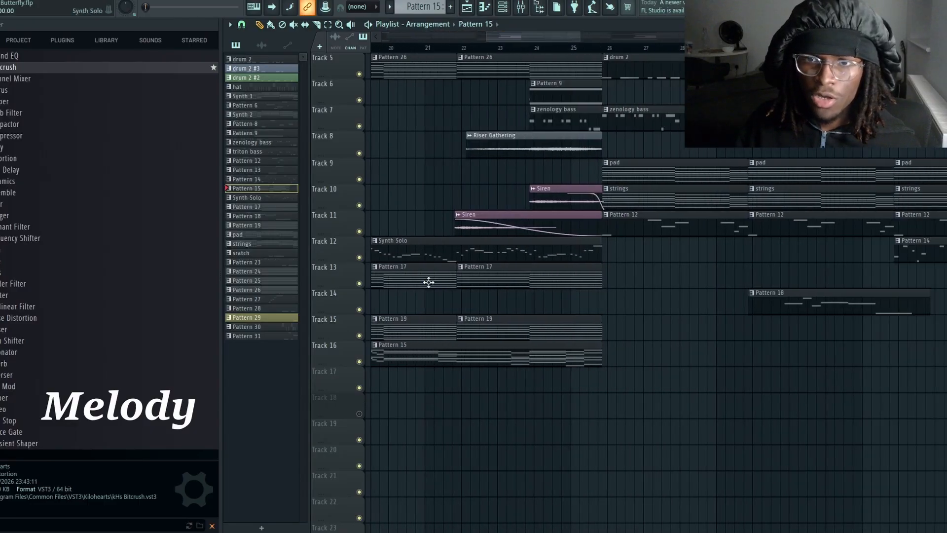
{"action": "double_click", "coordinate": [416, 350]}
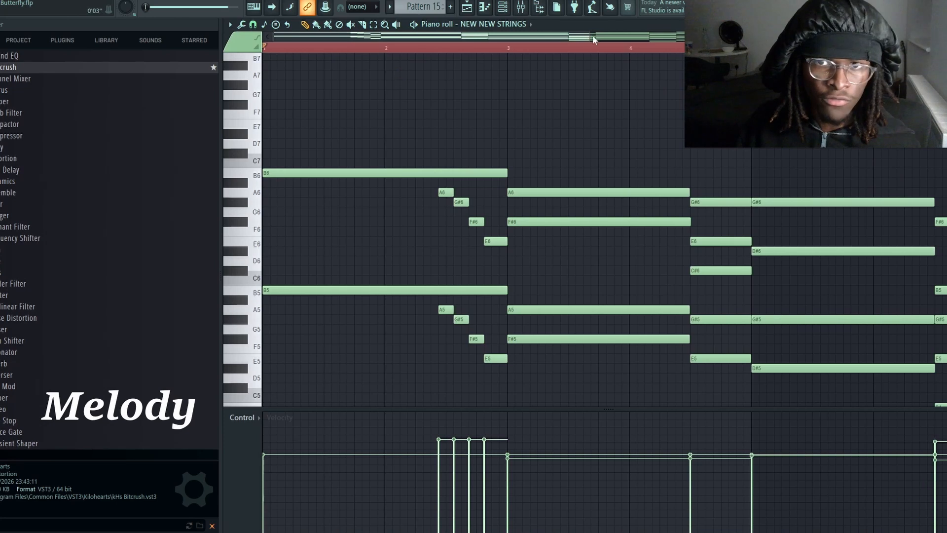
Examine the Pattern 15 NEW NEW STRINGS notes through bar 8 and return to the playlist.
{"action": "left_click_drag", "start_coordinate": [590, 36], "coordinate": [642, 37]}
{"action": "left_click_drag", "start_coordinate": [471, 39], "coordinate": [678, 57]}
{"action": "scroll", "coordinate": [651, 148], "scroll_direction": "down", "scroll_amount": 2}
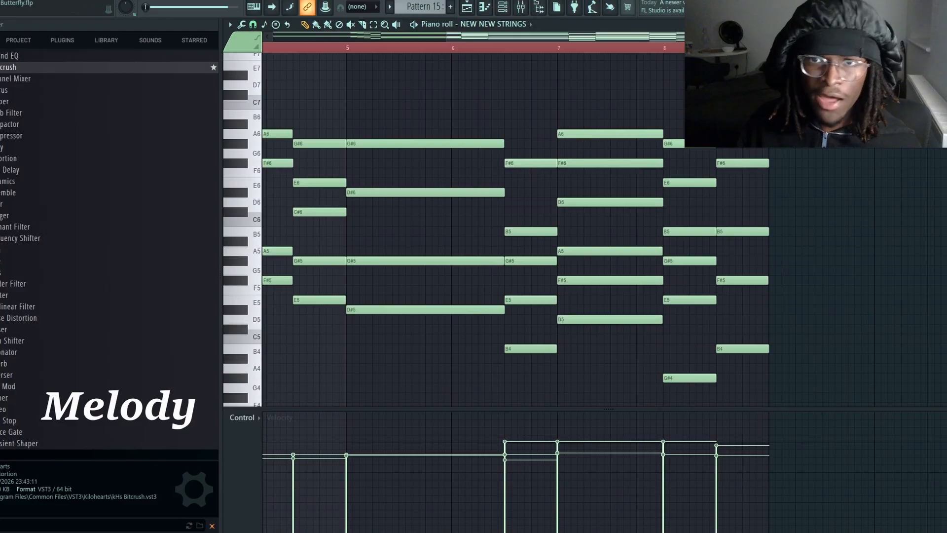
{"action": "left_click_drag", "start_coordinate": [815, 37], "coordinate": [878, 37]}
{"action": "left_click_drag", "start_coordinate": [794, 37], "coordinate": [733, 85]}
{"action": "scroll", "coordinate": [677, 69], "scroll_direction": "down", "scroll_amount": 1}
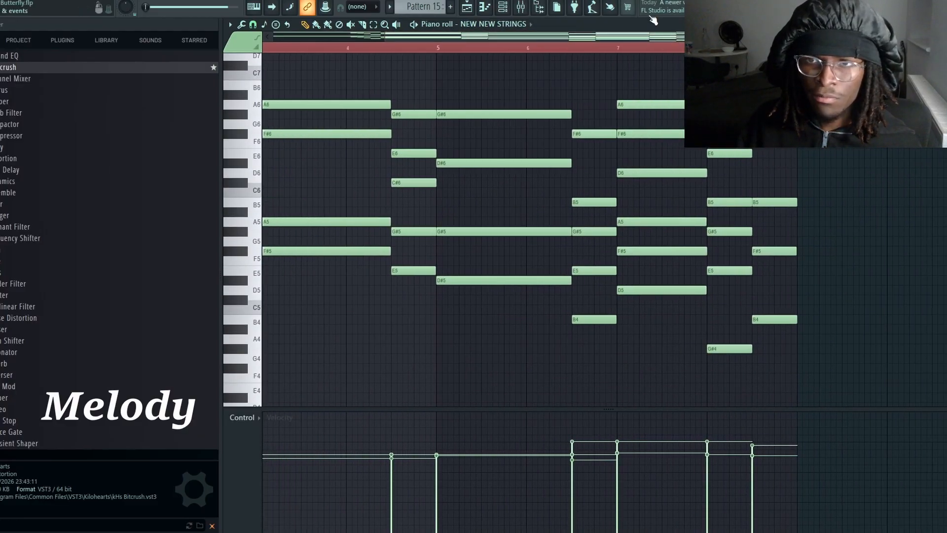
{"action": "left_click_drag", "start_coordinate": [655, 38], "coordinate": [616, 37]}
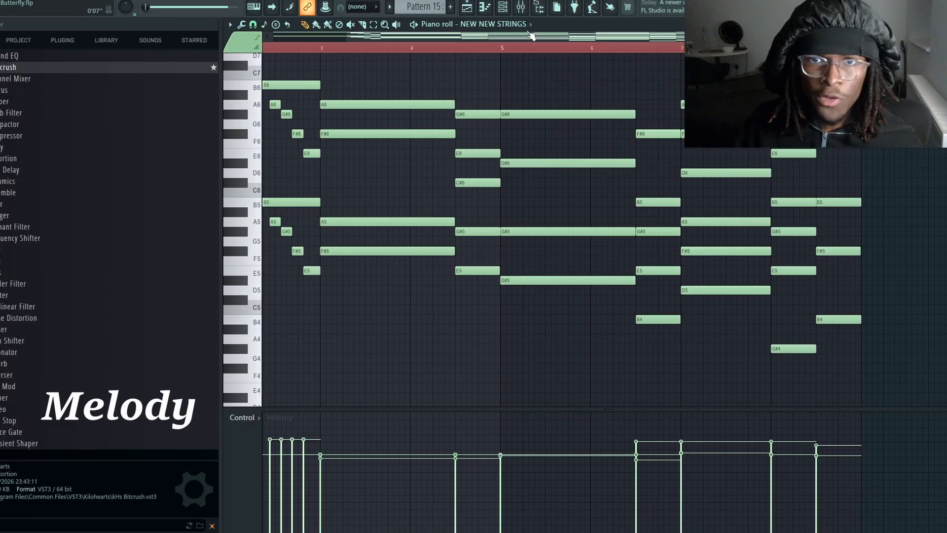
{"action": "left_click_drag", "start_coordinate": [669, 39], "coordinate": [657, 51]}
{"action": "left_click_drag", "start_coordinate": [755, 37], "coordinate": [809, 37]}
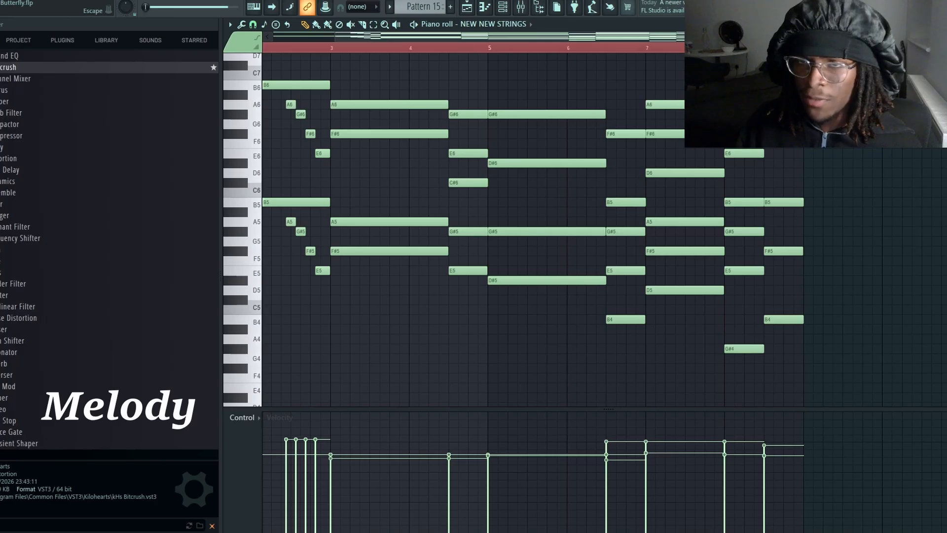
{"action": "key", "text": "Escape"}
{"action": "mouse_move", "coordinate": [582, 36]}
{"action": "left_mouse_down"}
{"action": "mouse_move", "coordinate": [628, 35]}
{"action": "mouse_move", "coordinate": [567, 33]}
{"action": "mouse_move", "coordinate": [578, 37]}
{"action": "left_mouse_up"}
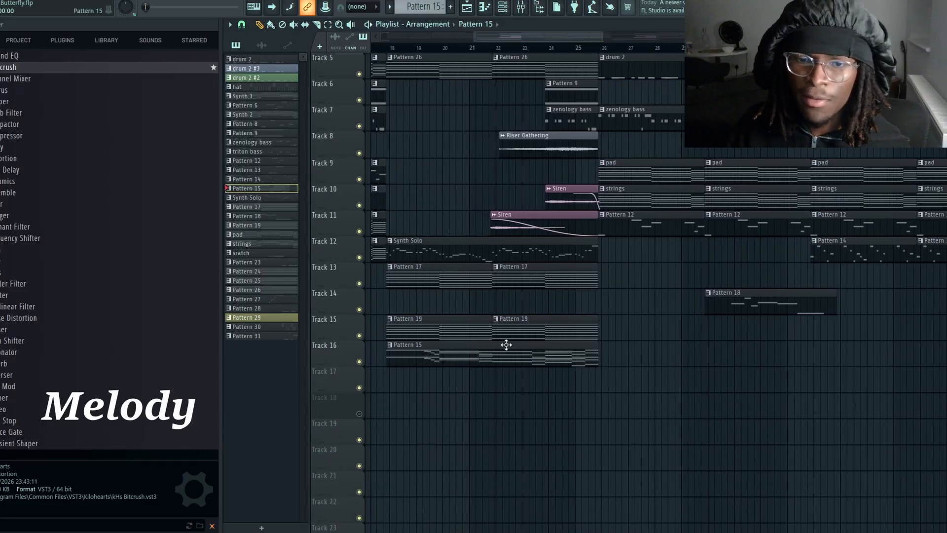
Reopen the Pattern 15 clip on Track 16, view its string notes from bar 3 onward, and return to the playlist.
{"action": "double_click", "coordinate": [523, 351]}
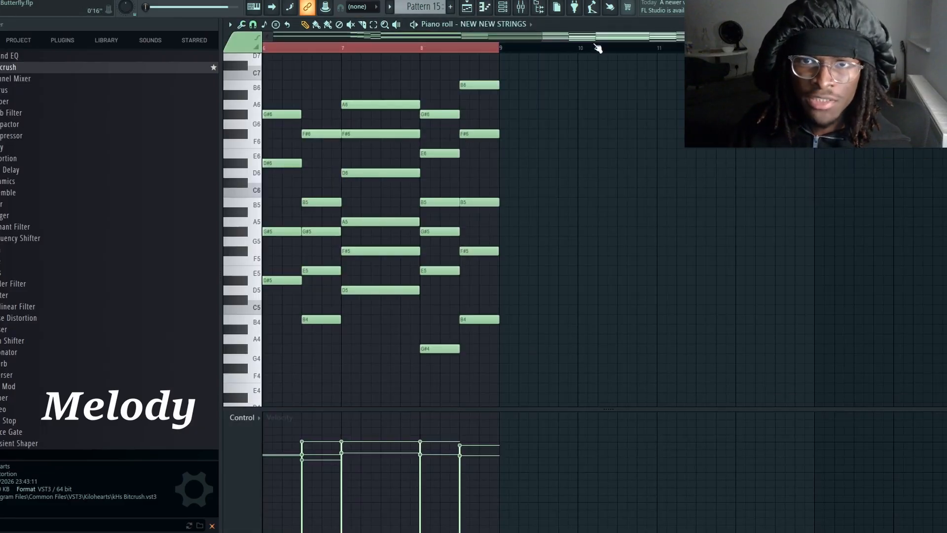
{"action": "left_click_drag", "start_coordinate": [595, 45], "coordinate": [430, 40]}
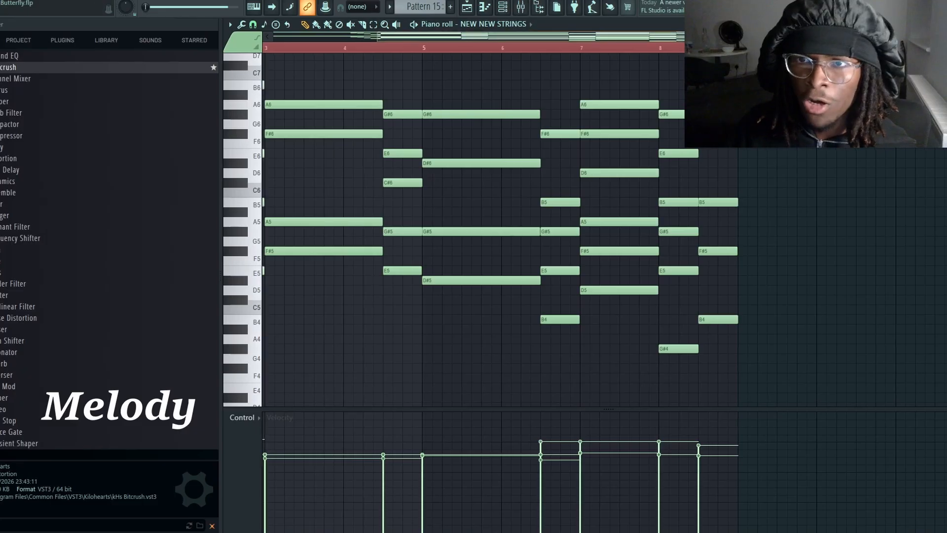
{"action": "left_click_drag", "start_coordinate": [718, 34], "coordinate": [622, 33]}
{"action": "key", "text": "Escape"}
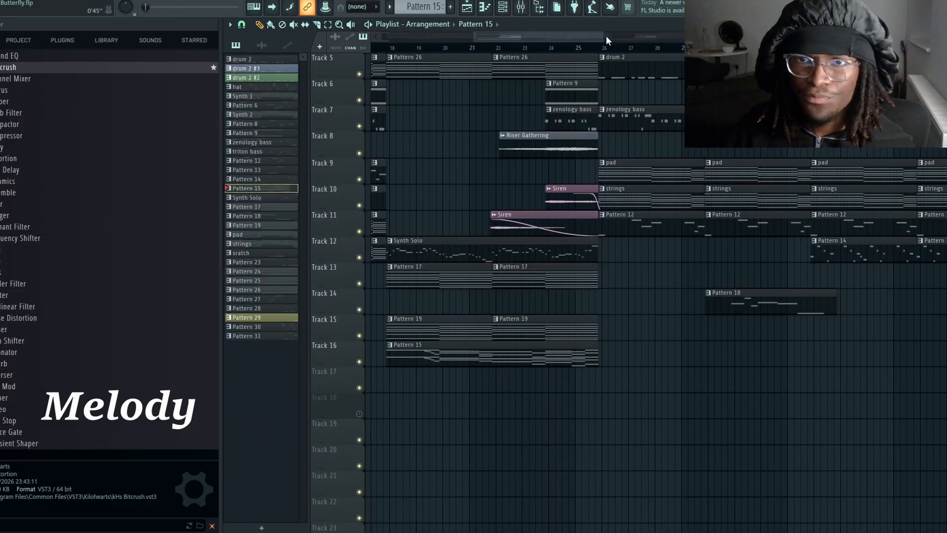
Find the Riser Gathering clip on Track 8 in the switch-up, view its audio clip settings, and close them.
{"action": "left_click_drag", "start_coordinate": [606, 38], "coordinate": [564, 36]}
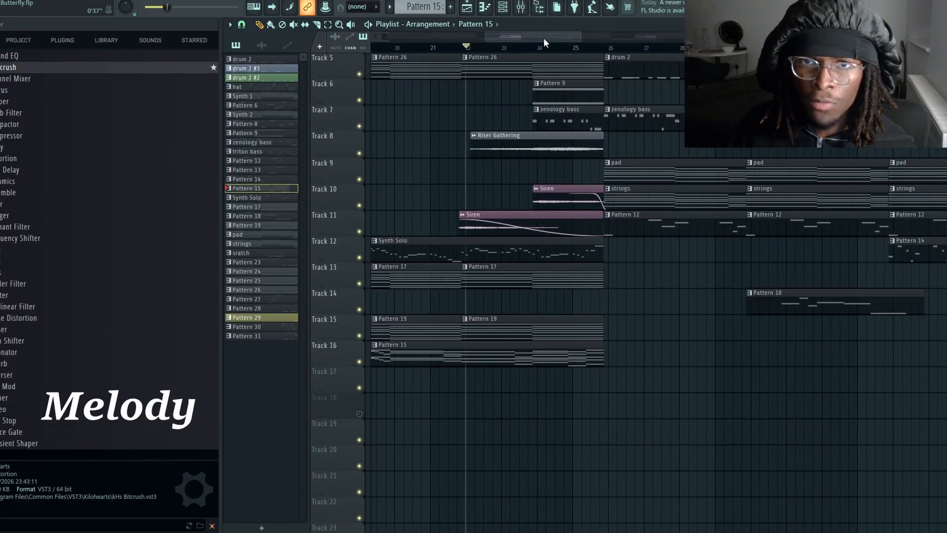
{"action": "scroll", "coordinate": [544, 37], "scroll_direction": "left", "scroll_amount": 2}
{"action": "left_click_drag", "start_coordinate": [511, 48], "coordinate": [446, 50]}
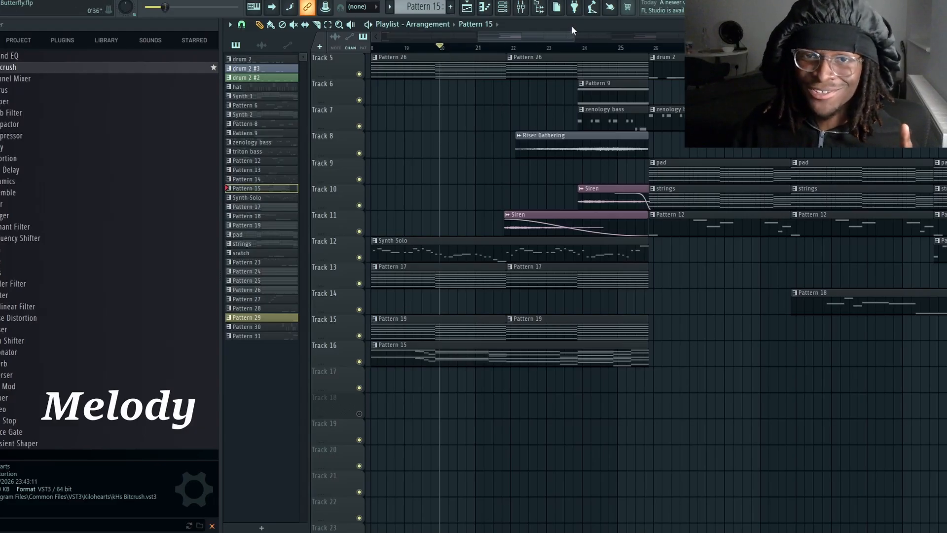
{"action": "mouse_move", "coordinate": [571, 35]}
{"action": "left_mouse_down"}
{"action": "mouse_move", "coordinate": [590, 31]}
{"action": "mouse_move", "coordinate": [570, 33]}
{"action": "left_mouse_up"}
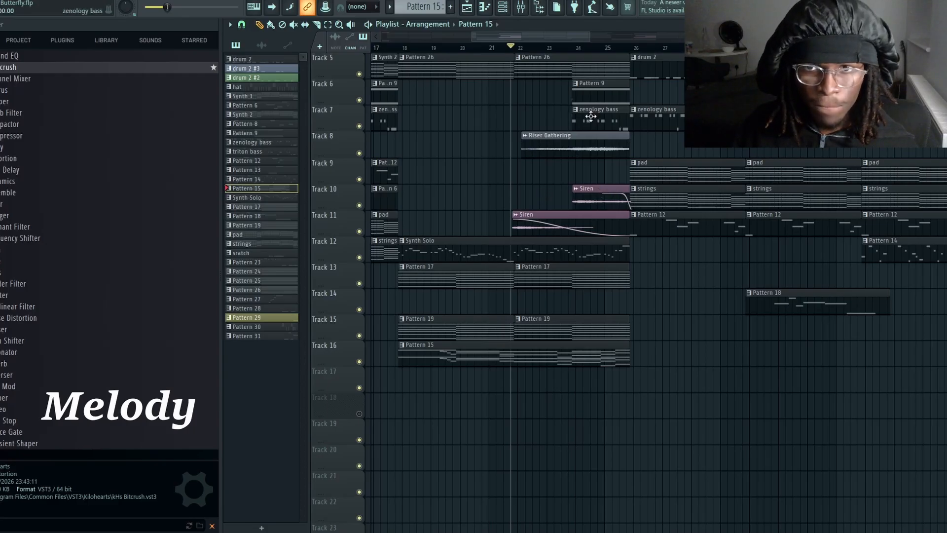
{"action": "double_click", "coordinate": [549, 141]}
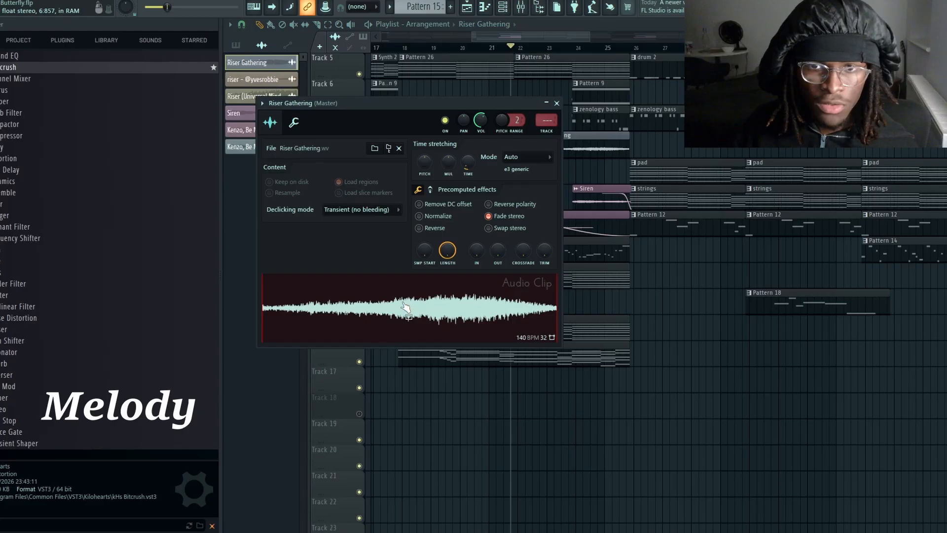
{"action": "left_click", "coordinate": [556, 104]}
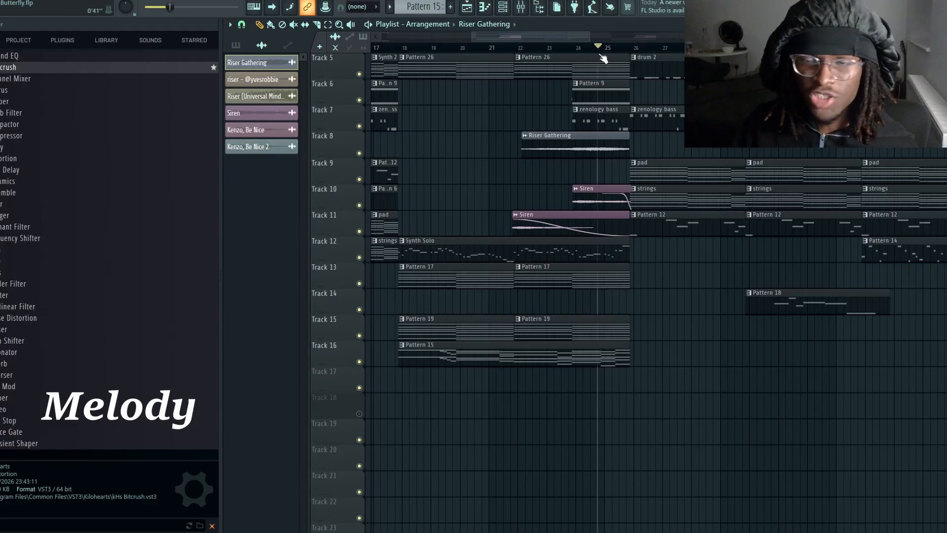
View the audio clip settings of the Siren on Track 10 and close them.
{"action": "double_click", "coordinate": [588, 199]}
{"action": "left_click_drag", "start_coordinate": [478, 145], "coordinate": [787, 203]}
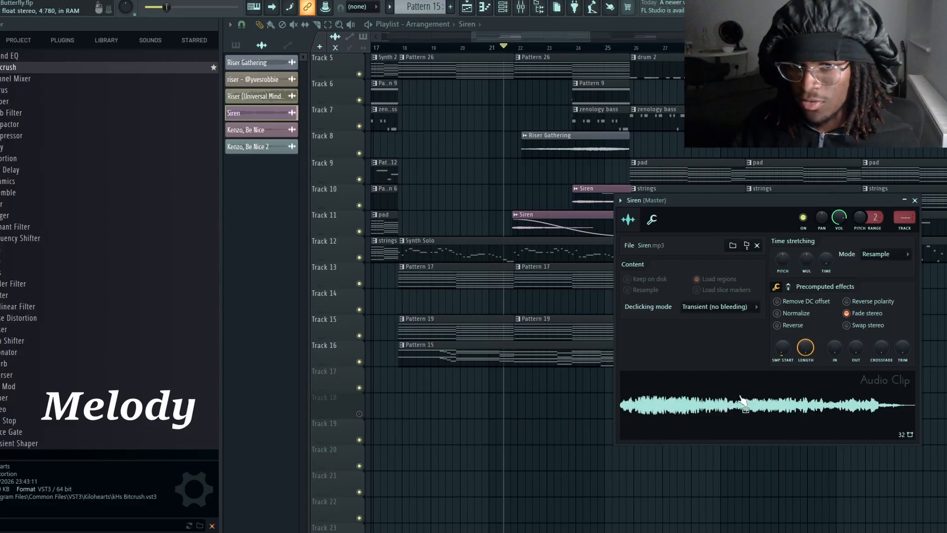
{"action": "left_click", "coordinate": [913, 200]}
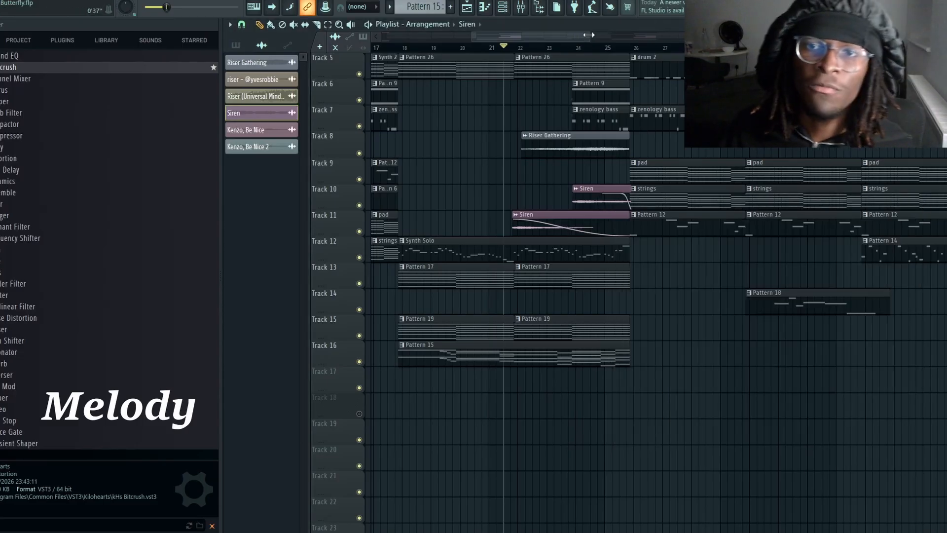
Examine the arrangement from the switch-up's riser and sirens into the following drum, pad and strings section.
{"action": "mouse_move", "coordinate": [588, 34]}
{"action": "left_mouse_down"}
{"action": "mouse_move", "coordinate": [537, 34]}
{"action": "mouse_move", "coordinate": [602, 35]}
{"action": "mouse_move", "coordinate": [578, 33]}
{"action": "left_mouse_up"}
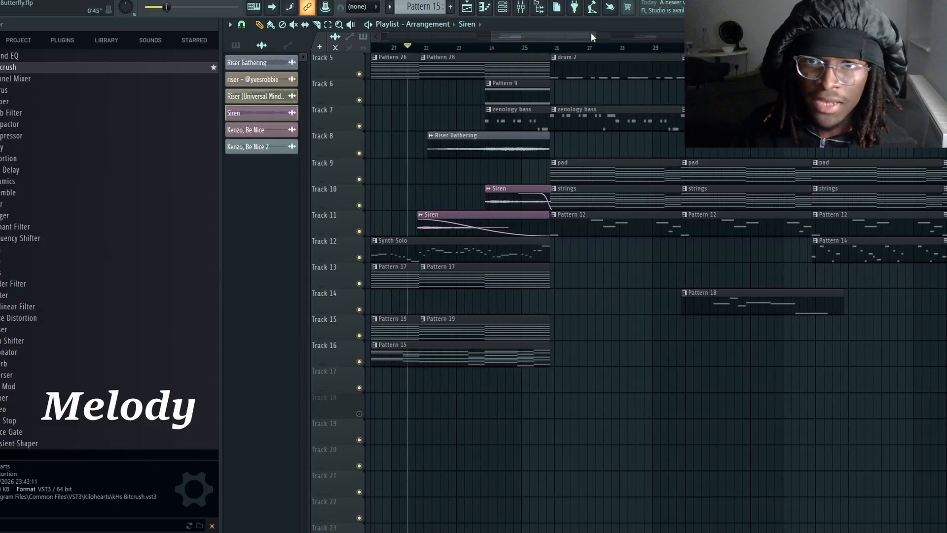
{"action": "mouse_move", "coordinate": [599, 33]}
{"action": "left_mouse_down"}
{"action": "mouse_move", "coordinate": [607, 37]}
{"action": "mouse_move", "coordinate": [544, 34]}
{"action": "mouse_move", "coordinate": [614, 33]}
{"action": "left_mouse_up"}
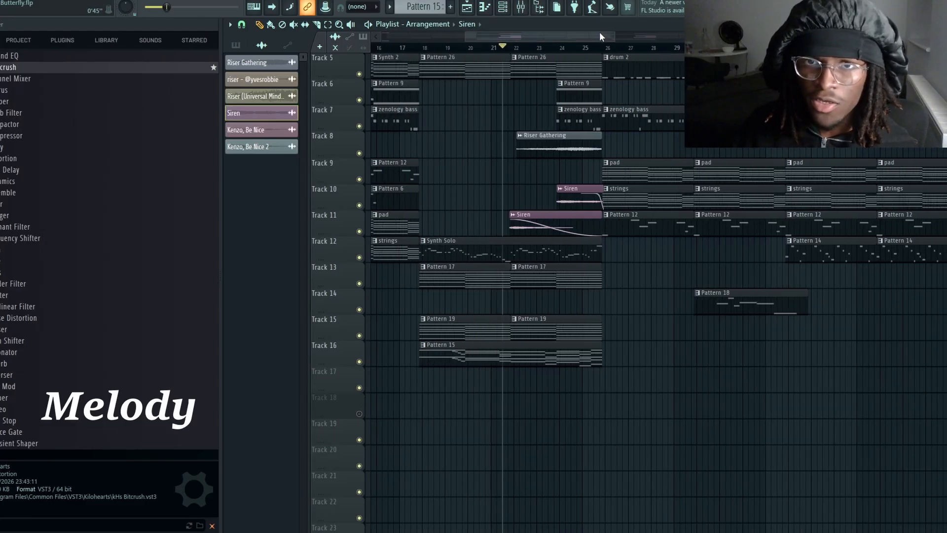
{"action": "left_click_drag", "start_coordinate": [534, 36], "coordinate": [536, 35]}
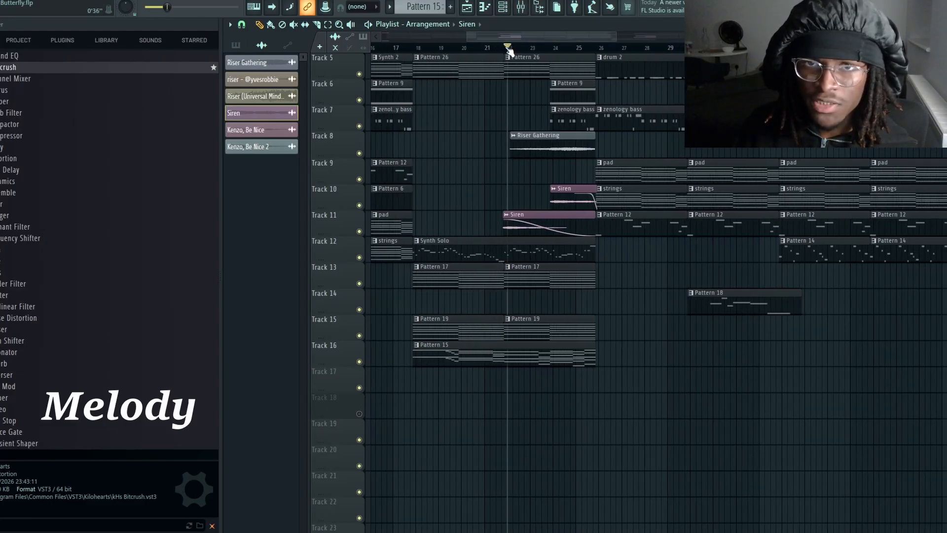
{"action": "left_click_drag", "start_coordinate": [617, 35], "coordinate": [640, 36]}
{"action": "left_click_drag", "start_coordinate": [562, 37], "coordinate": [573, 40]}
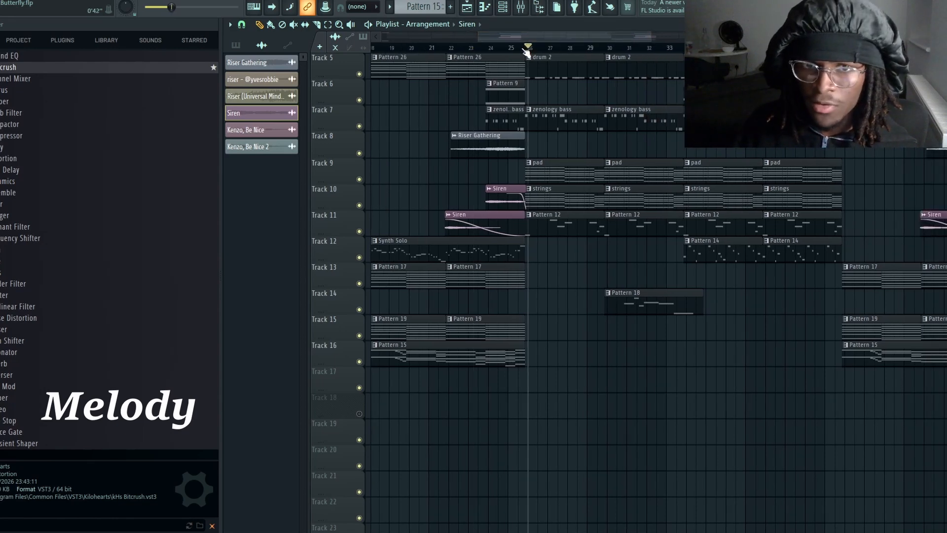
{"action": "mouse_move", "coordinate": [556, 38]}
{"action": "left_mouse_down"}
{"action": "mouse_move", "coordinate": [537, 46]}
{"action": "mouse_move", "coordinate": [551, 40]}
{"action": "left_mouse_up"}
{"action": "left_click_drag", "start_coordinate": [652, 38], "coordinate": [589, 38]}
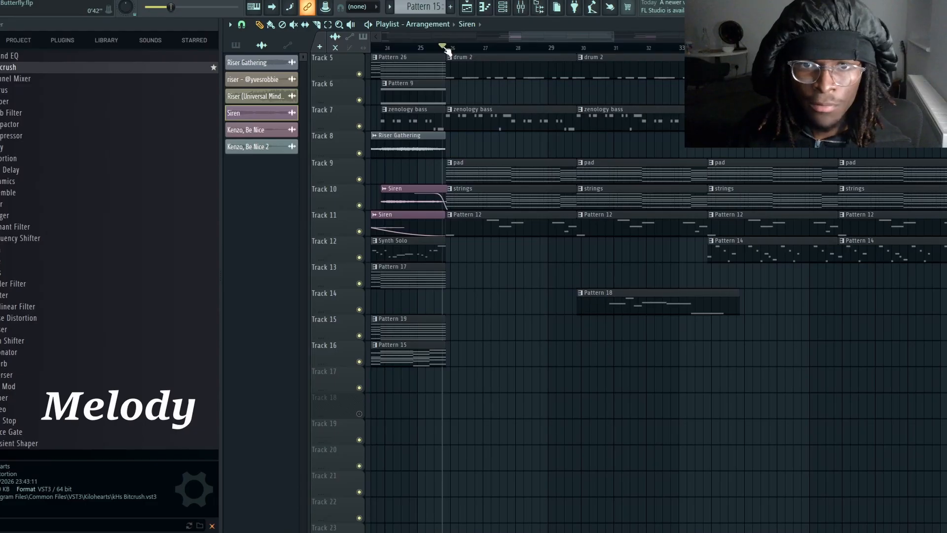
{"action": "left_click_drag", "start_coordinate": [576, 34], "coordinate": [700, 42]}
View the appregiao notes of the Pattern 9 clip on Track 6 and return to the playlist.
{"action": "double_click", "coordinate": [587, 87]}
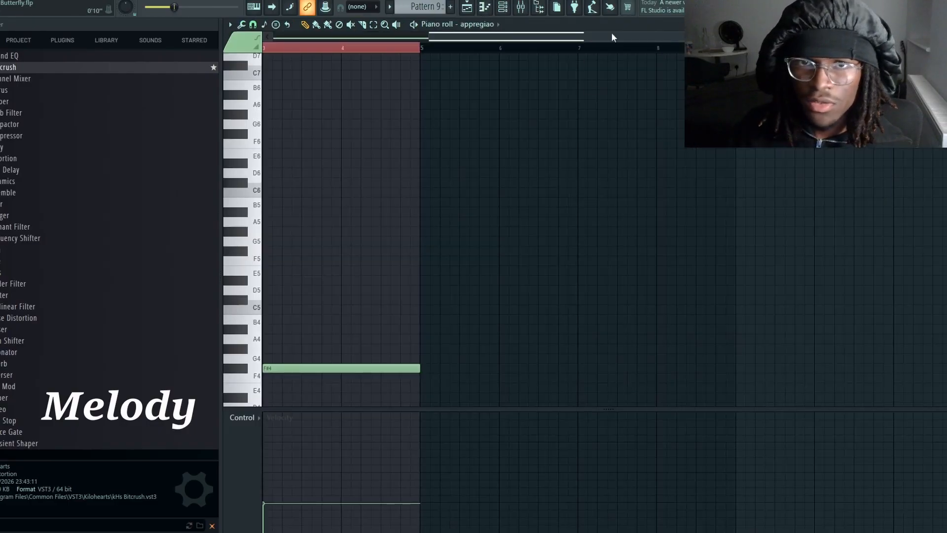
{"action": "left_click", "coordinate": [939, 25]}
{"action": "left_click_drag", "start_coordinate": [691, 38], "coordinate": [555, 46]}
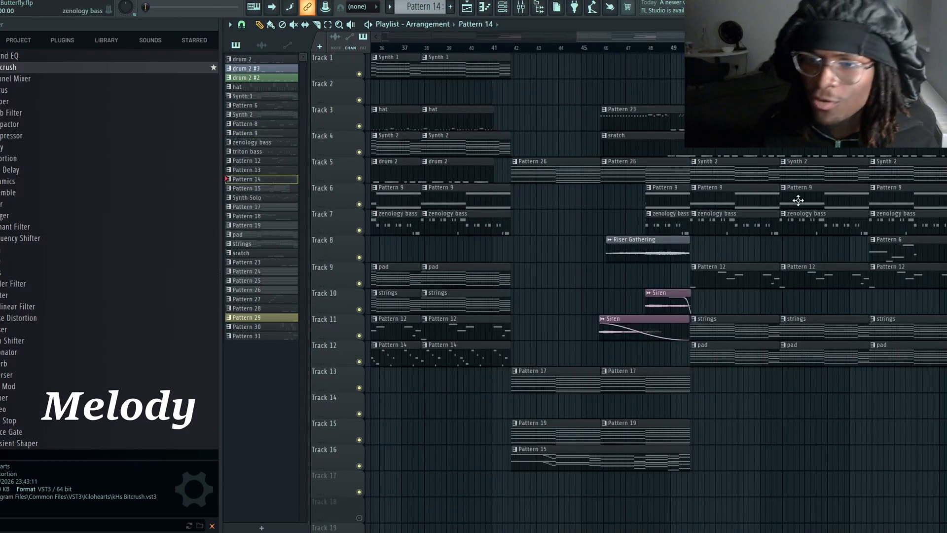
Find the Pattern 14 clip on Track 12, view its And another lead notes during playback, and close the piano roll.
{"action": "left_click_drag", "start_coordinate": [732, 38], "coordinate": [810, 37]}
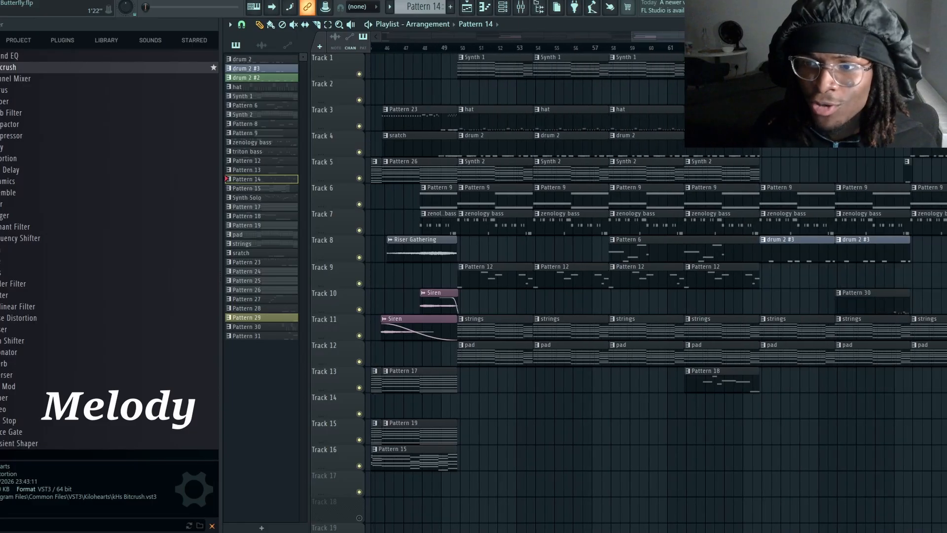
{"action": "left_click_drag", "start_coordinate": [751, 38], "coordinate": [580, 74]}
{"action": "mouse_move", "coordinate": [568, 38]}
{"action": "left_mouse_down"}
{"action": "mouse_move", "coordinate": [471, 42]}
{"action": "mouse_move", "coordinate": [557, 38]}
{"action": "left_mouse_up"}
{"action": "double_click", "coordinate": [537, 351]}
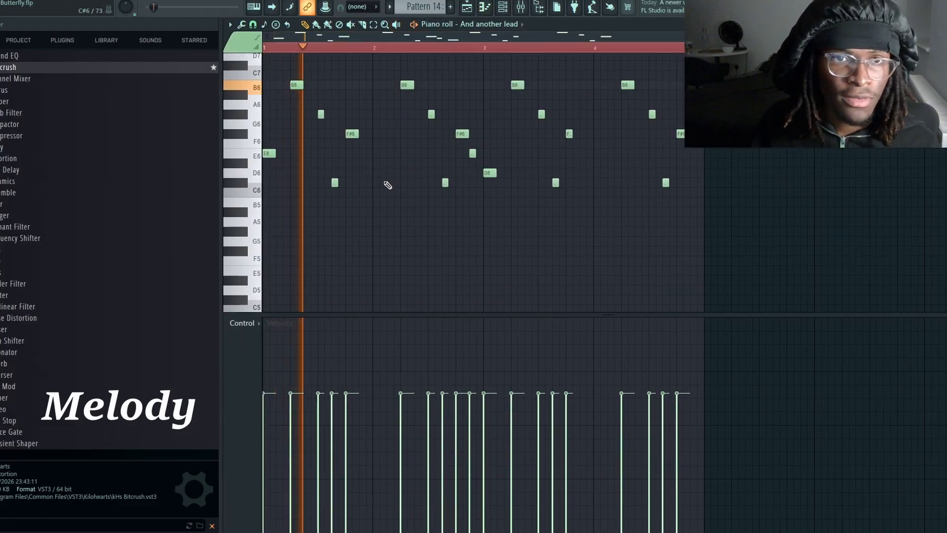
{"action": "scroll", "coordinate": [395, 193], "scroll_direction": "up", "scroll_amount": 1}
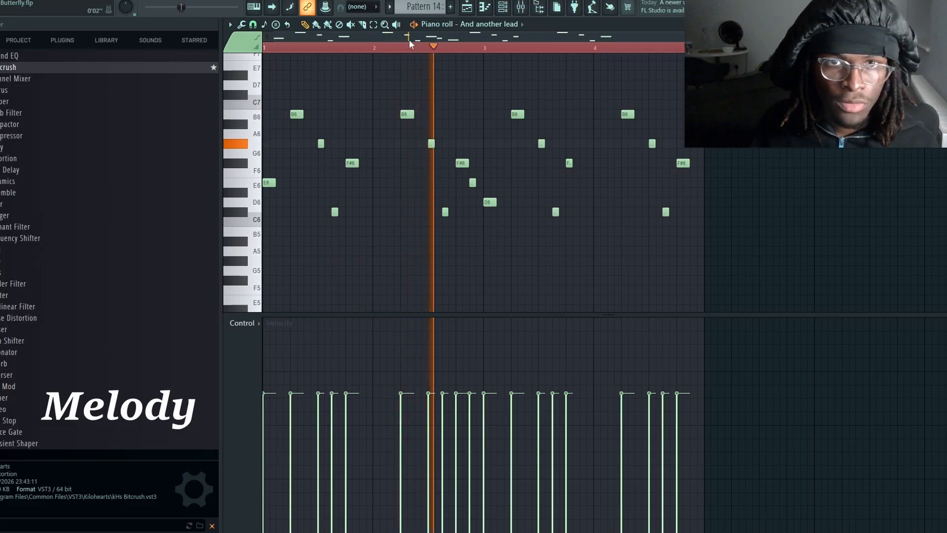
{"action": "left_click_drag", "start_coordinate": [409, 35], "coordinate": [480, 35]}
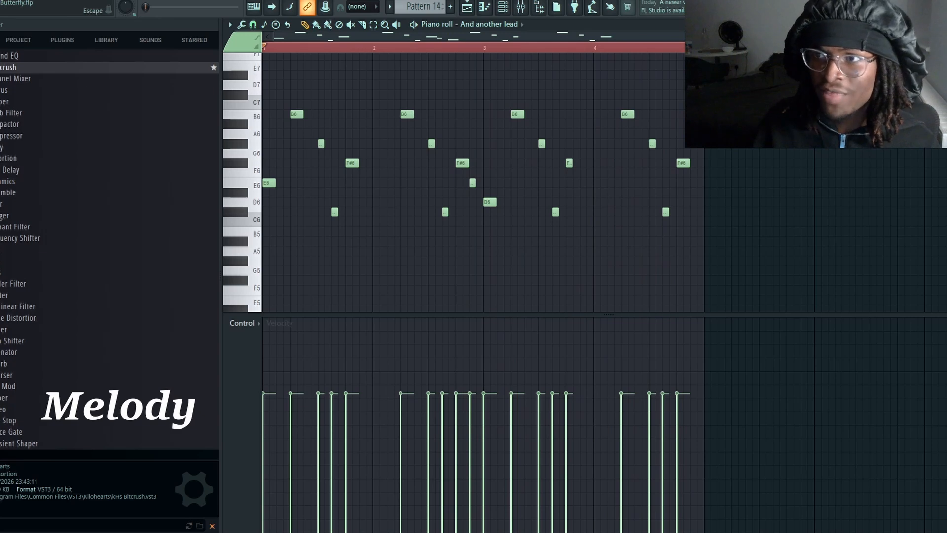
{"action": "left_click", "coordinate": [939, 24]}
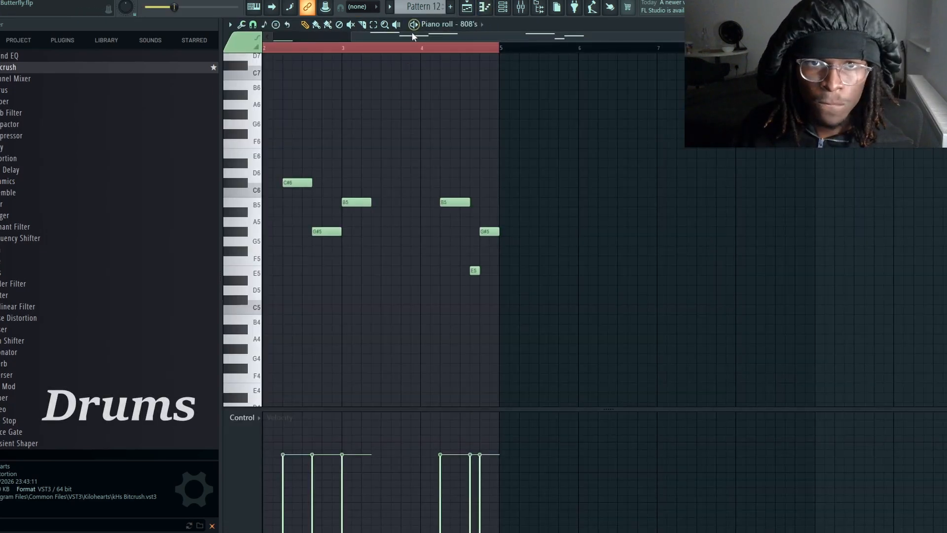
Play the Pattern 12 808's notes from the first bar and return to the playlist.
{"action": "left_click_drag", "start_coordinate": [412, 33], "coordinate": [247, 50]}
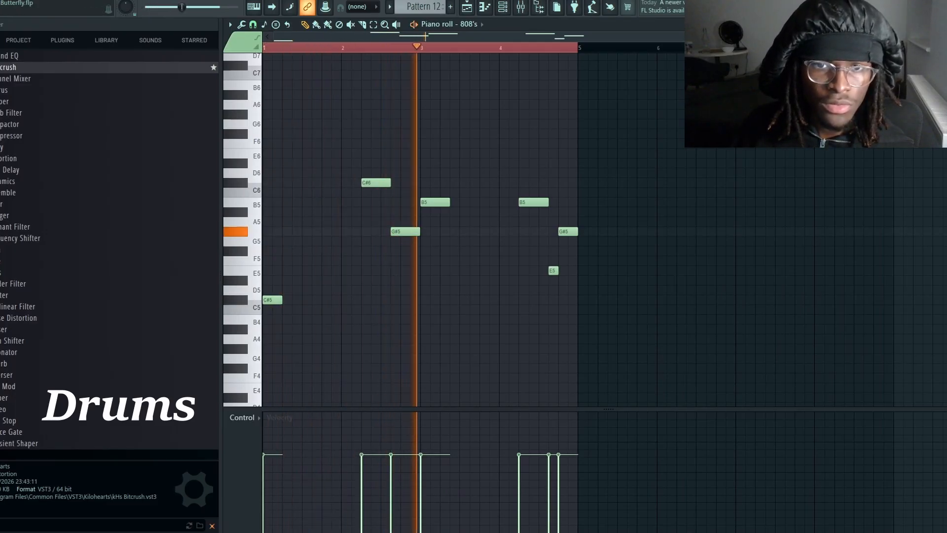
{"action": "left_click_drag", "start_coordinate": [407, 36], "coordinate": [289, 41]}
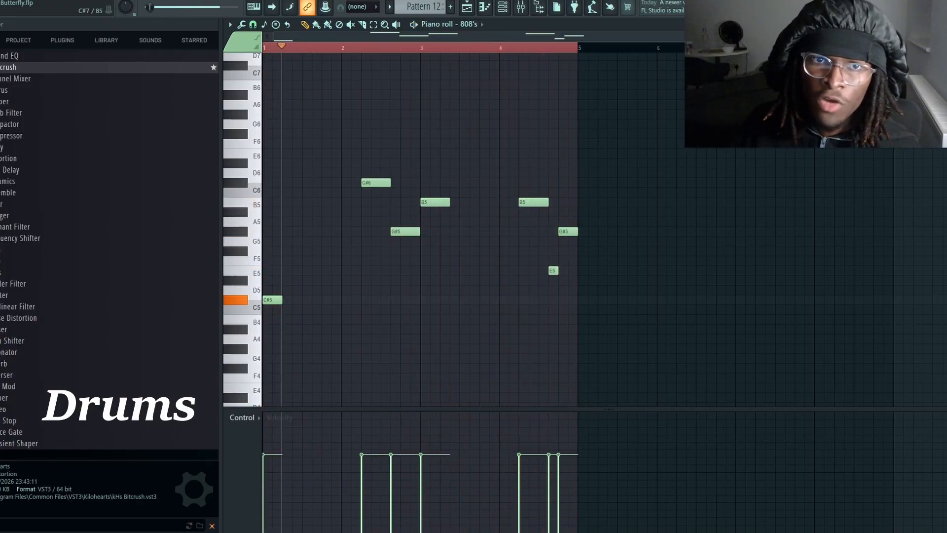
{"action": "key", "text": "F5"}
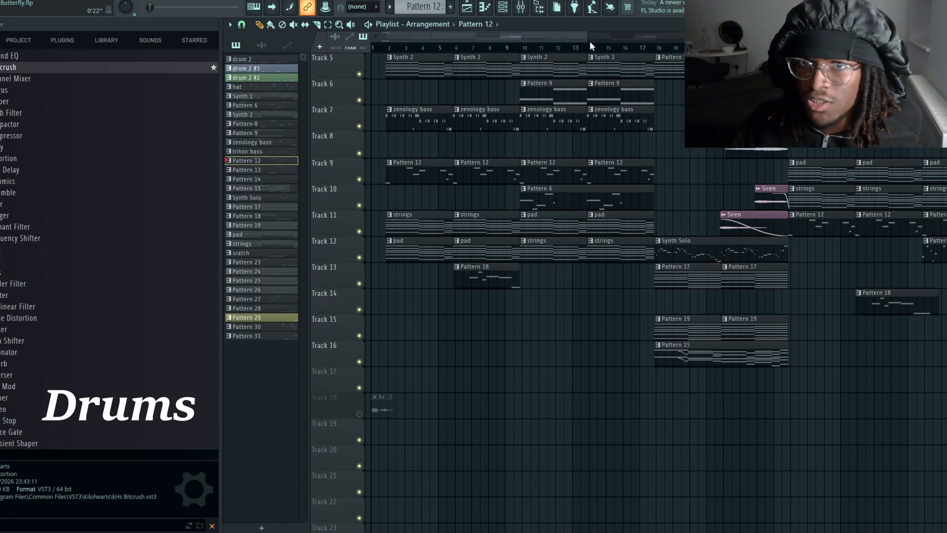
Find the hat clip on Track 3 in the arrangement and view its atl hat notes during playback.
{"action": "scroll", "coordinate": [611, 40], "scroll_direction": "down", "scroll_amount": 2}
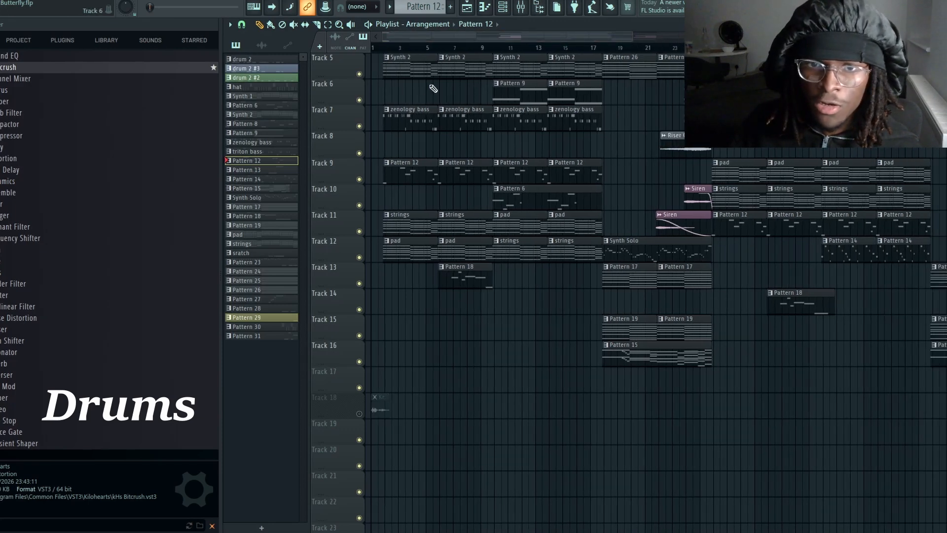
{"action": "left_click_drag", "start_coordinate": [634, 37], "coordinate": [565, 36]}
{"action": "scroll", "coordinate": [459, 124], "scroll_direction": "up", "scroll_amount": 4}
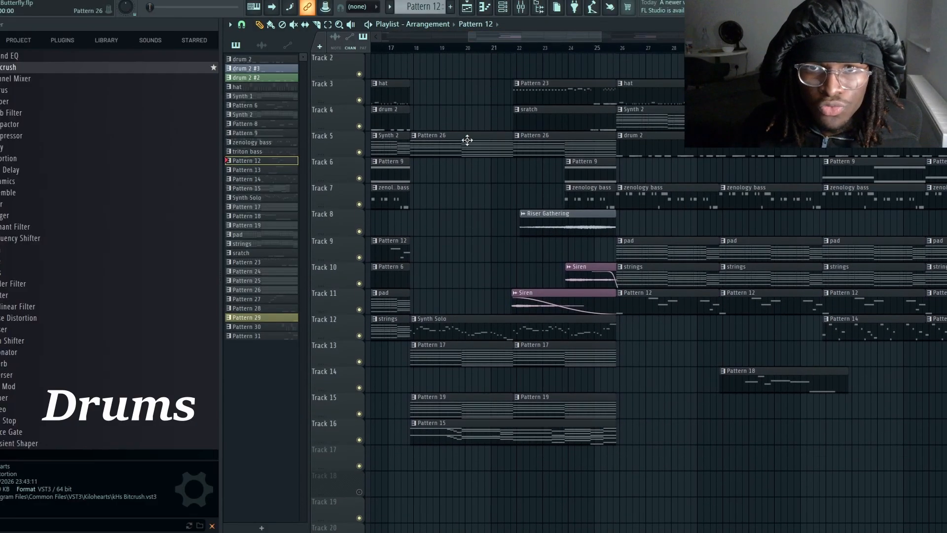
{"action": "left_click_drag", "start_coordinate": [486, 38], "coordinate": [283, 58]}
{"action": "double_click", "coordinate": [425, 111]}
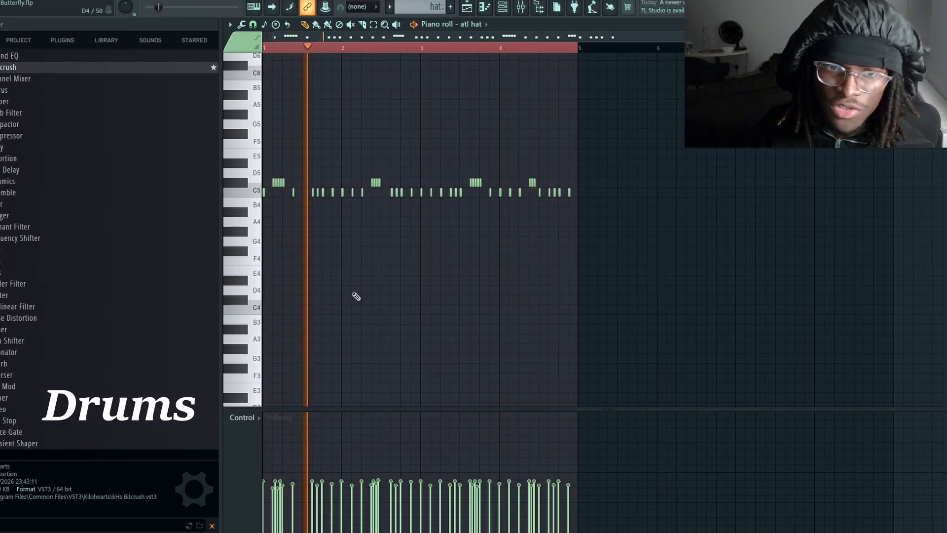
{"action": "scroll", "coordinate": [355, 257], "scroll_direction": "down", "scroll_amount": 3}
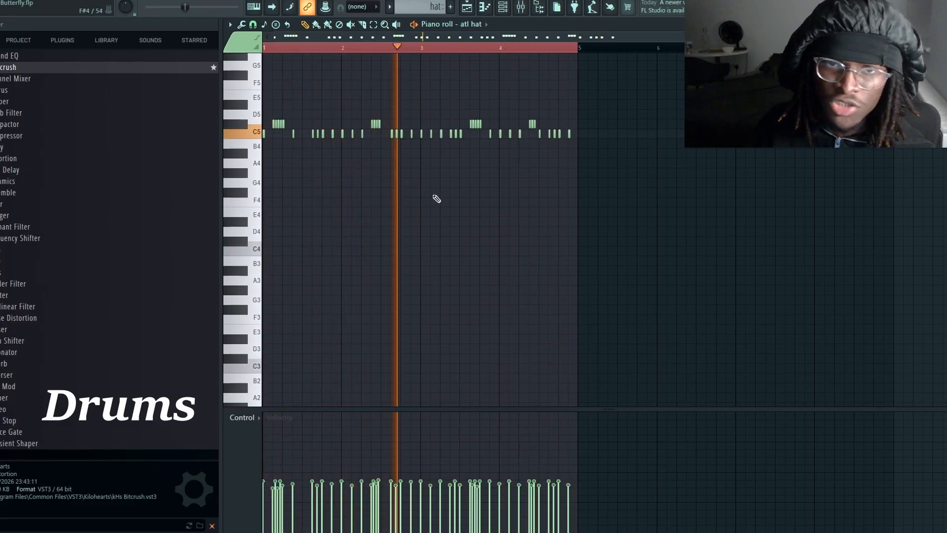
{"action": "scroll", "coordinate": [420, 205], "scroll_direction": "up", "scroll_amount": 6}
{"action": "scroll", "coordinate": [418, 208], "scroll_direction": "up", "scroll_amount": 1}
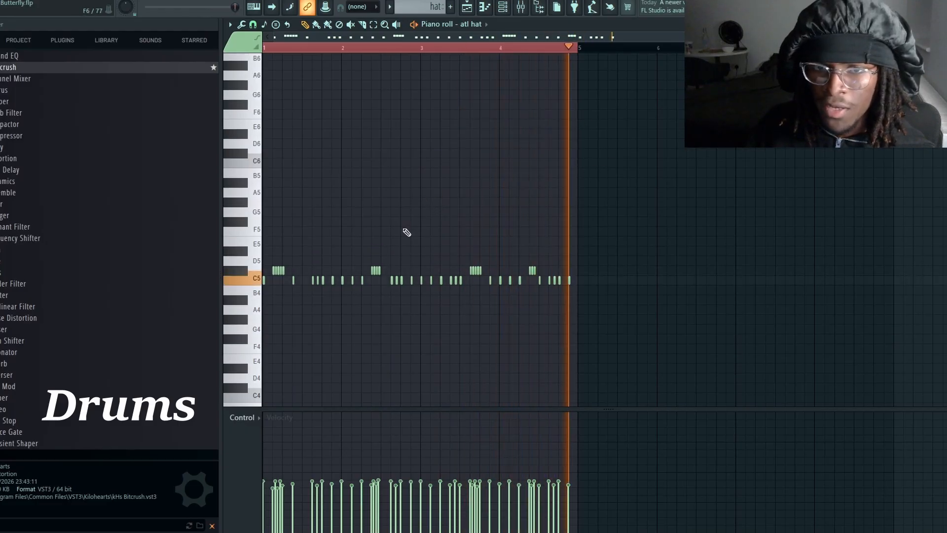
Enlarge the velocity lane under the atl hat notes to show the individual note velocities.
{"action": "scroll", "coordinate": [400, 224], "scroll_direction": "down", "scroll_amount": 6}
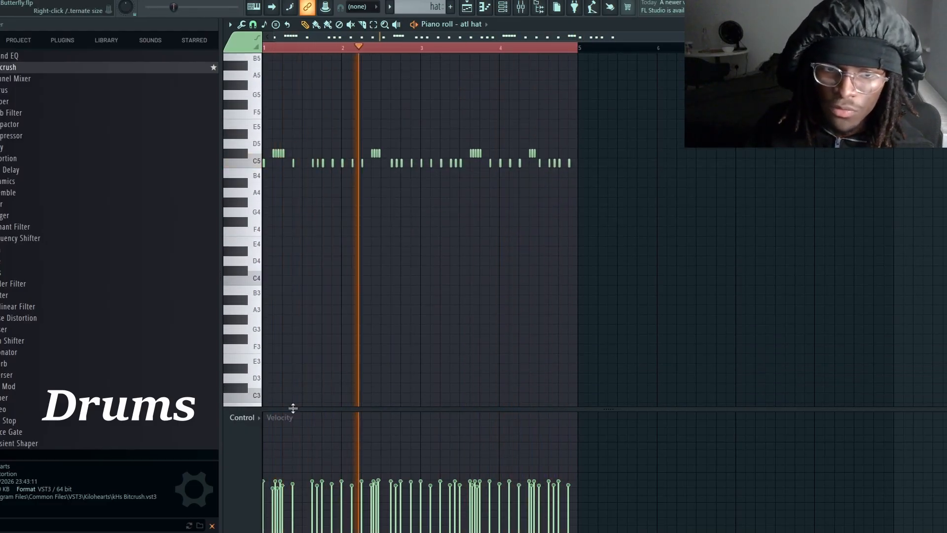
{"action": "left_click_drag", "start_coordinate": [293, 407], "coordinate": [332, 207]}
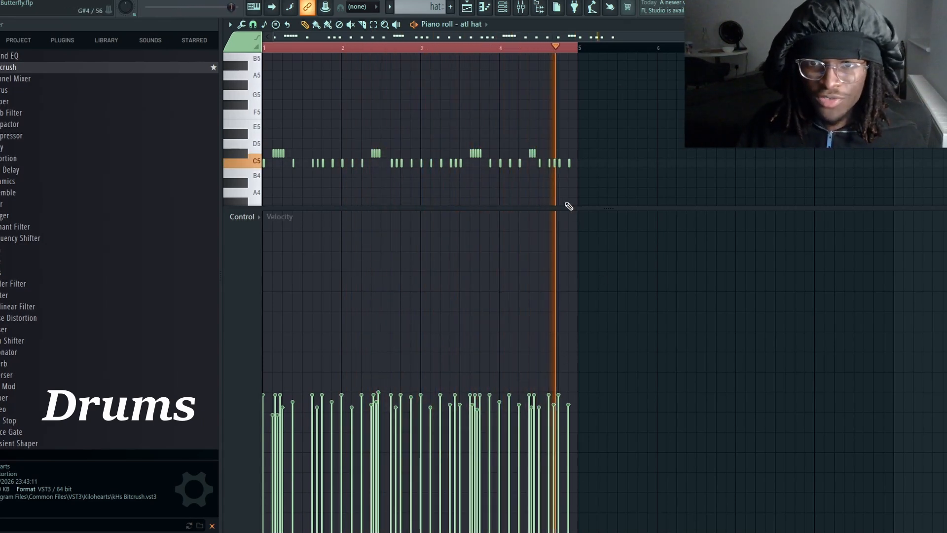
{"action": "left_click_drag", "start_coordinate": [532, 209], "coordinate": [561, 316]}
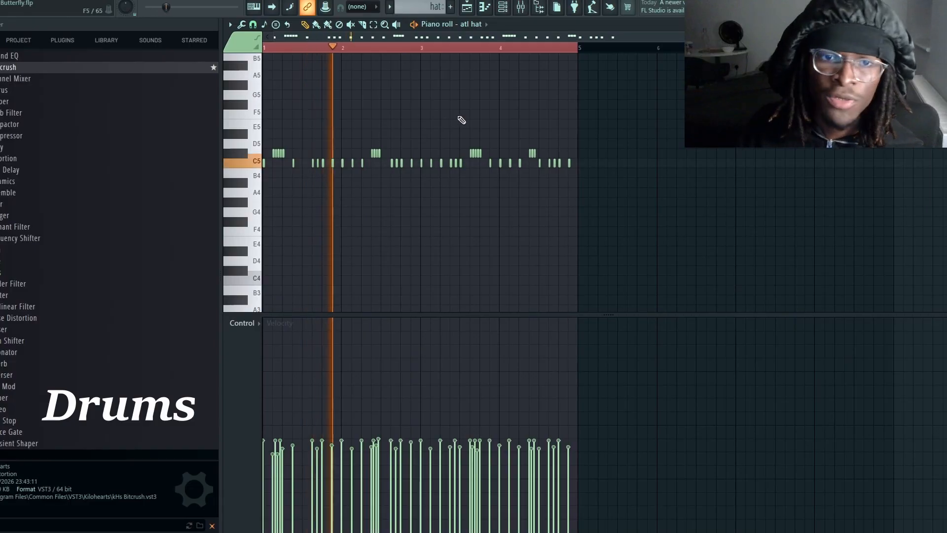
Play the atl hat notes from the first bar in a magnified view.
{"action": "key", "text": "space"}
{"action": "left_click_drag", "start_coordinate": [943, 38], "coordinate": [388, 32]}
{"action": "key", "text": "space"}
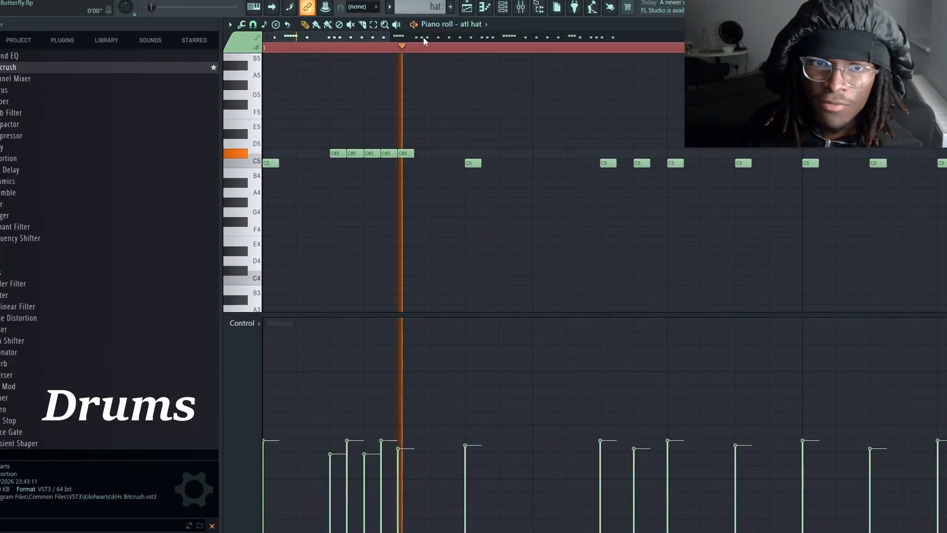
{"action": "left_click_drag", "start_coordinate": [388, 33], "coordinate": [699, 37]}
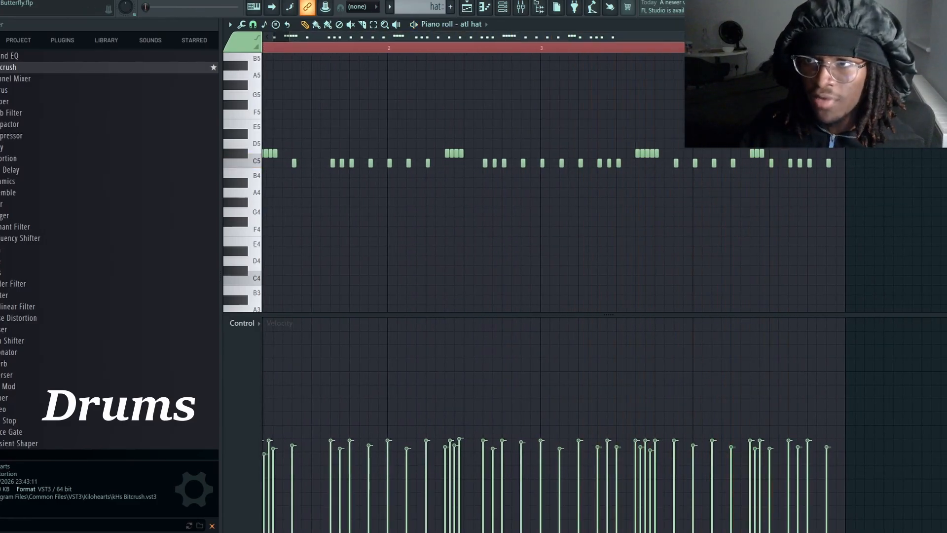
Open the drum 2 clip on Track 4 from the playlist and view its kick notes during playback.
{"action": "key", "text": "F7"}
{"action": "double_click", "coordinate": [394, 133]}
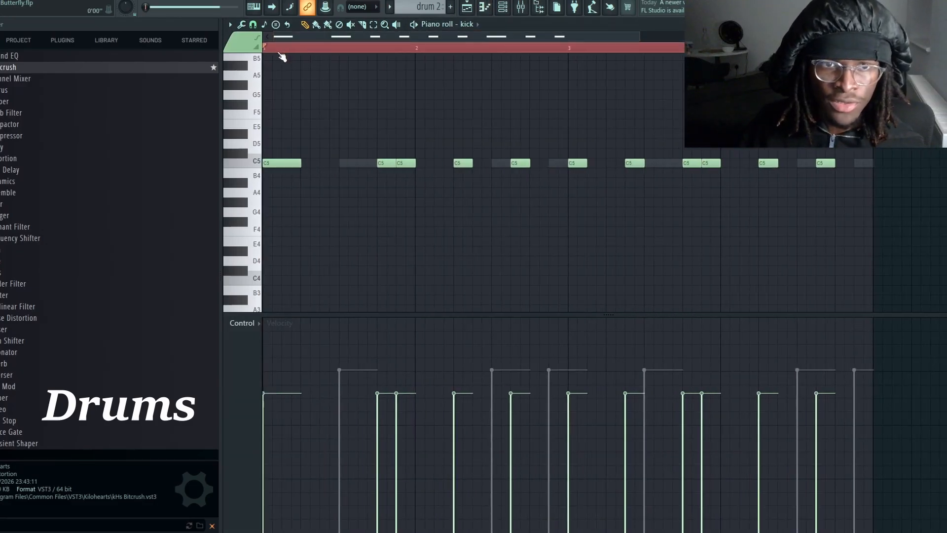
{"action": "left_click", "coordinate": [458, 25]}
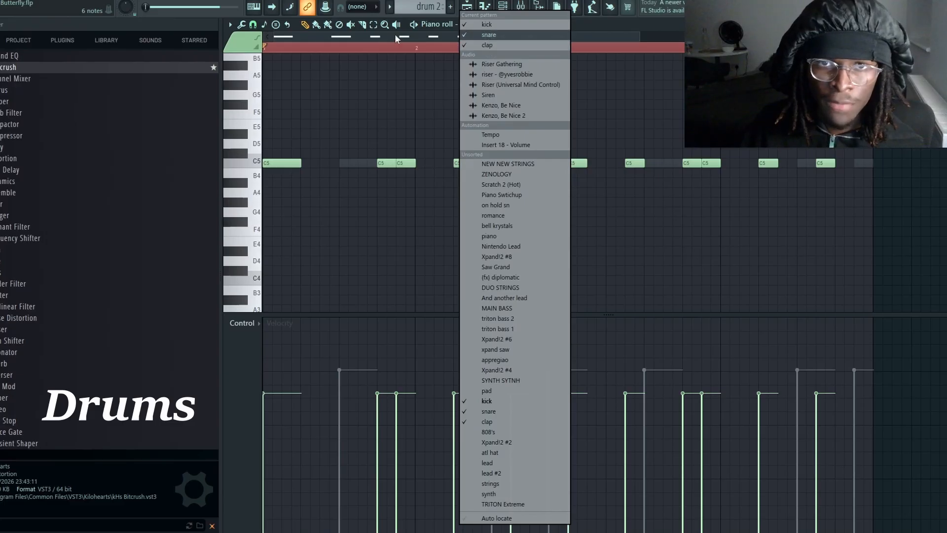
{"action": "left_click", "coordinate": [346, 39]}
{"action": "key", "text": "space"}
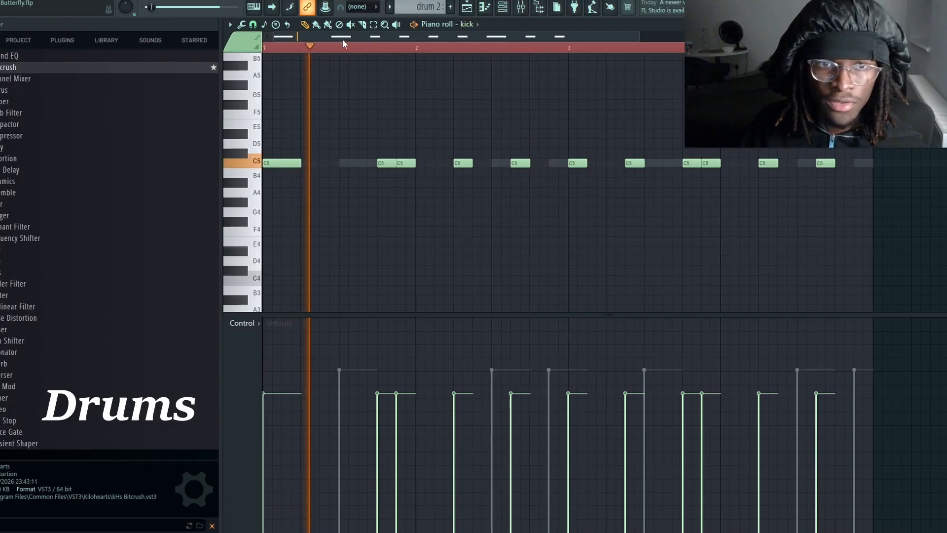
{"action": "left_click_drag", "start_coordinate": [392, 38], "coordinate": [551, 20]}
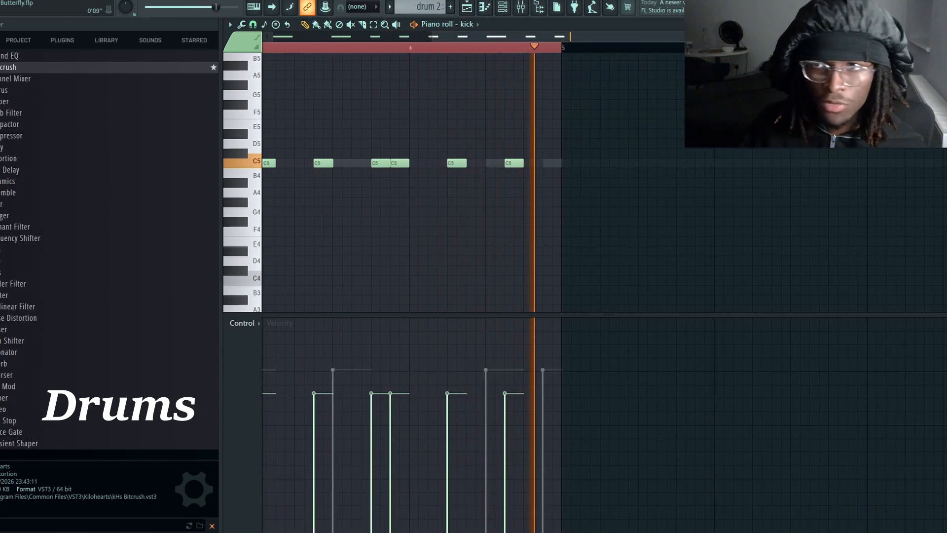
{"action": "scroll", "coordinate": [557, 36], "scroll_direction": "down", "scroll_amount": 1}
{"action": "left_click_drag", "start_coordinate": [673, 38], "coordinate": [515, 48]}
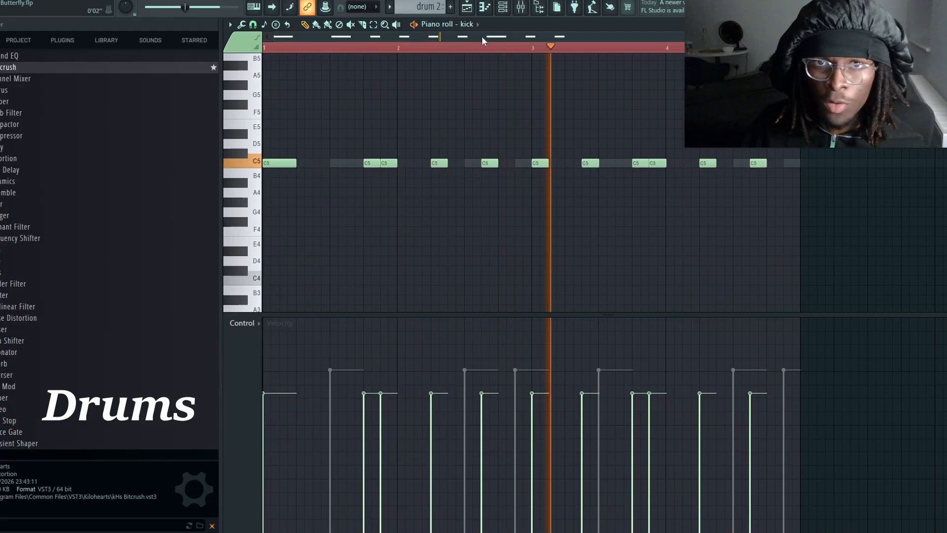
{"action": "left_click_drag", "start_coordinate": [481, 37], "coordinate": [532, 35]}
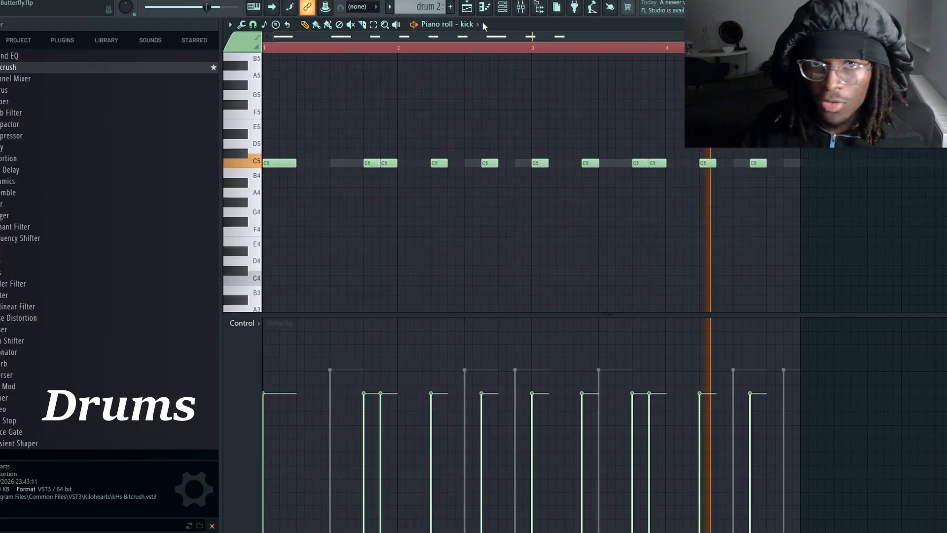
Switch the drum 2 piano roll to the snare channel and view its notes during playback.
{"action": "left_click", "coordinate": [481, 23]}
{"action": "left_click", "coordinate": [486, 37]}
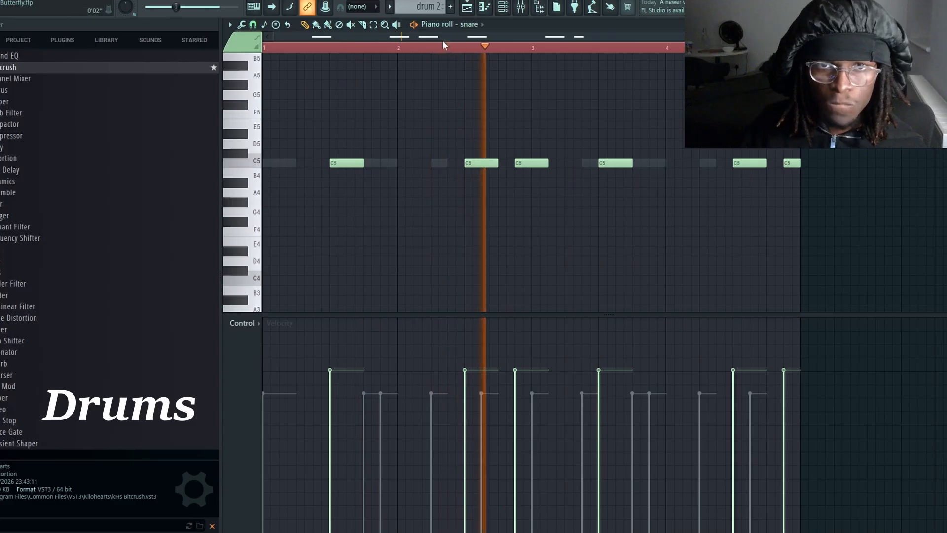
{"action": "left_click_drag", "start_coordinate": [442, 39], "coordinate": [405, 46]}
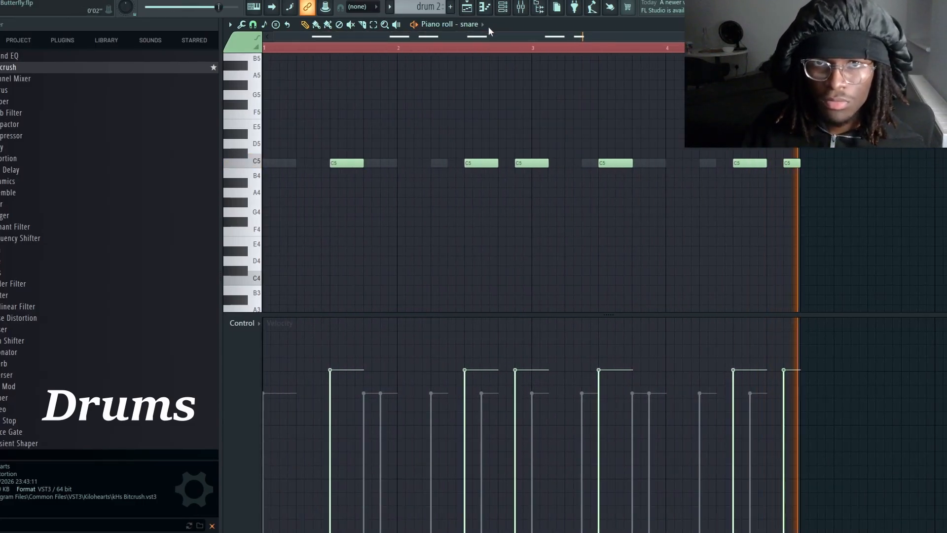
Switch the drum 2 piano roll to the clap channel, view its notes during playback, and stop playback.
{"action": "left_click", "coordinate": [486, 25]}
{"action": "left_click", "coordinate": [488, 41]}
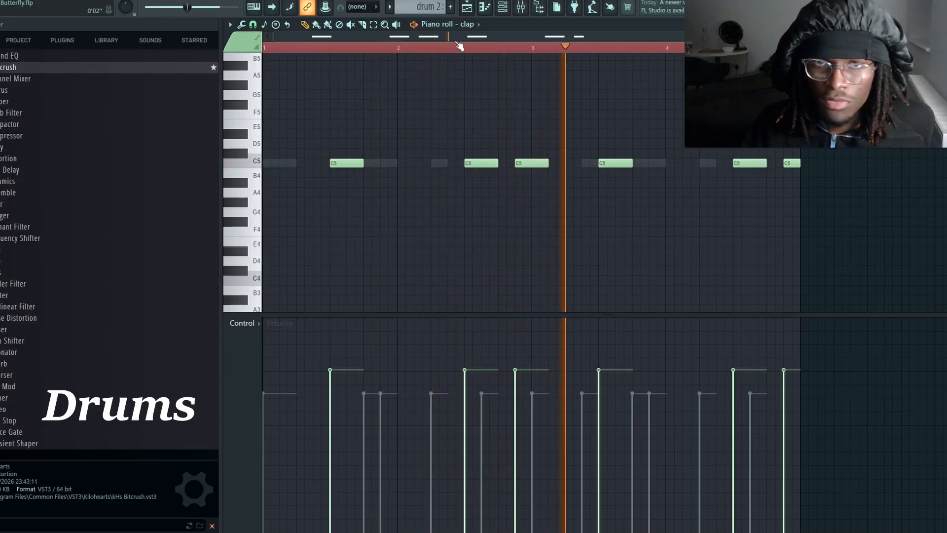
{"action": "left_click_drag", "start_coordinate": [460, 37], "coordinate": [410, 37]}
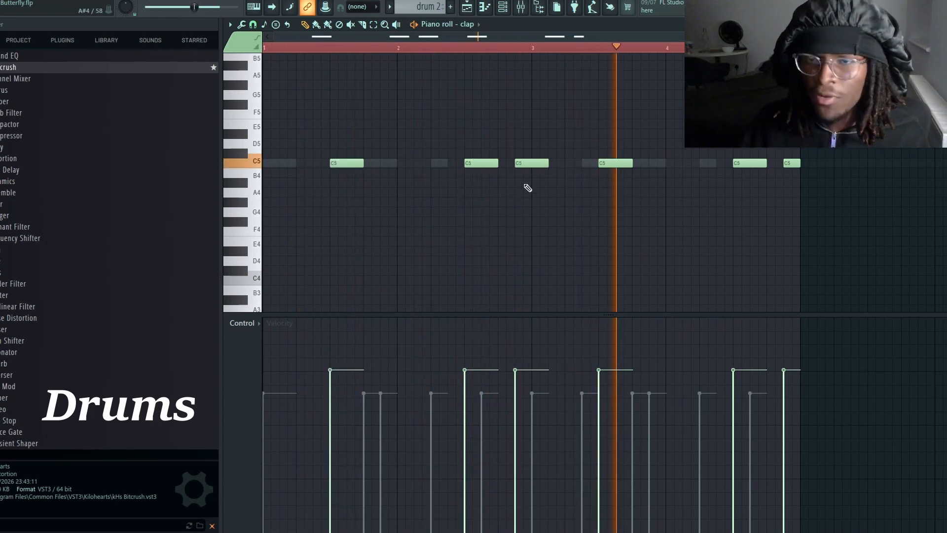
{"action": "key", "text": "space"}
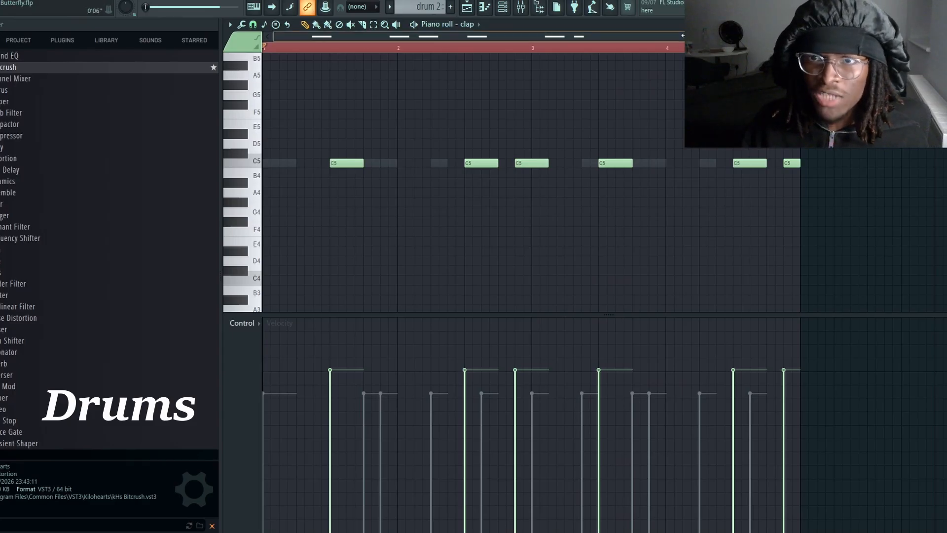
Undo the deletion of the first clap note in drum 2 and return to the playlist.
{"action": "left_click_drag", "start_coordinate": [685, 36], "coordinate": [736, 36]}
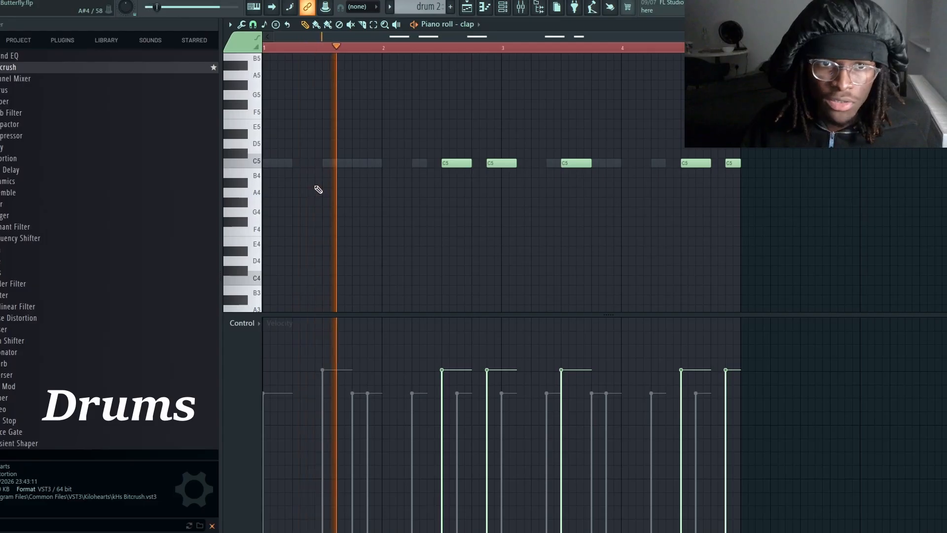
{"action": "key", "text": "ctrl+z"}
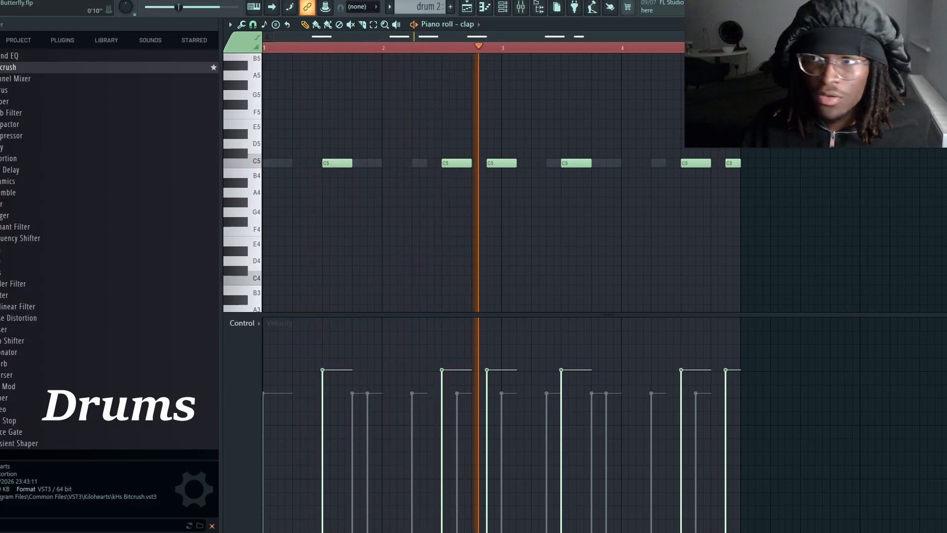
{"action": "key", "text": "F5"}
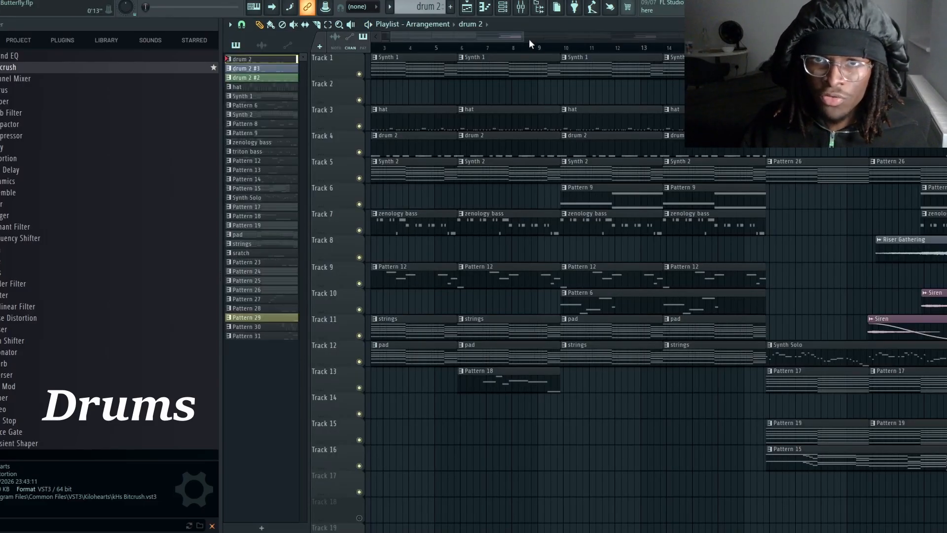
Find the sratch clip on Track 4 in the arrangement, open it, and play its on hold sn notes.
{"action": "left_click_drag", "start_coordinate": [524, 37], "coordinate": [560, 37]}
{"action": "left_click_drag", "start_coordinate": [541, 37], "coordinate": [594, 40]}
{"action": "scroll", "coordinate": [582, 187], "scroll_direction": "down", "scroll_amount": 1}
{"action": "scroll", "coordinate": [405, 101], "scroll_direction": "up", "scroll_amount": 1}
{"action": "double_click", "coordinate": [471, 142]}
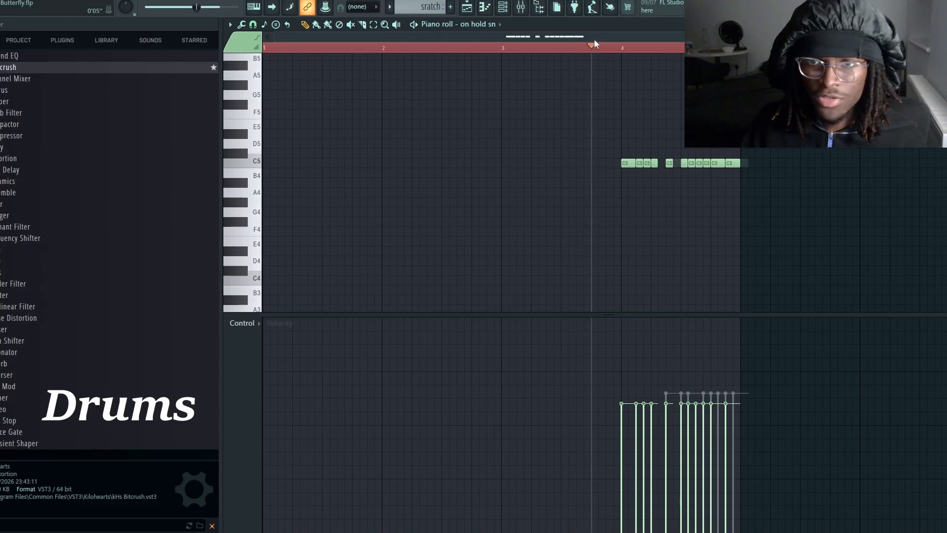
{"action": "key", "text": "space"}
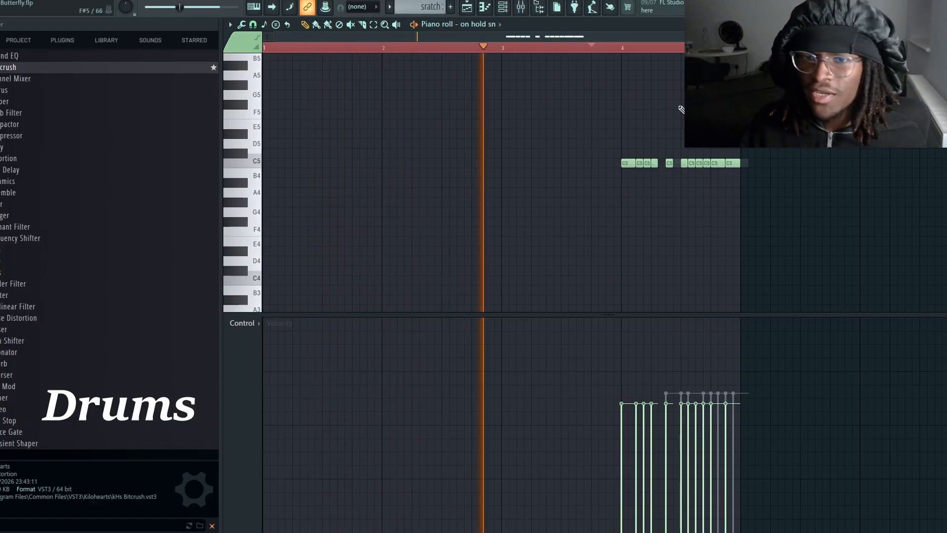
View the on hold sn channel's sampler settings from the channel rack and return to the piano roll.
{"action": "left_click", "coordinate": [503, 7]}
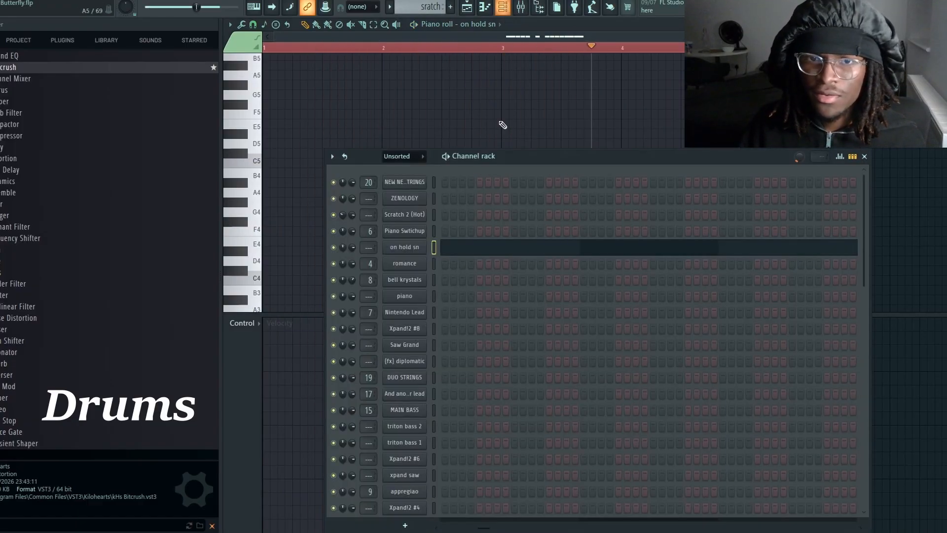
{"action": "left_click", "coordinate": [418, 248]}
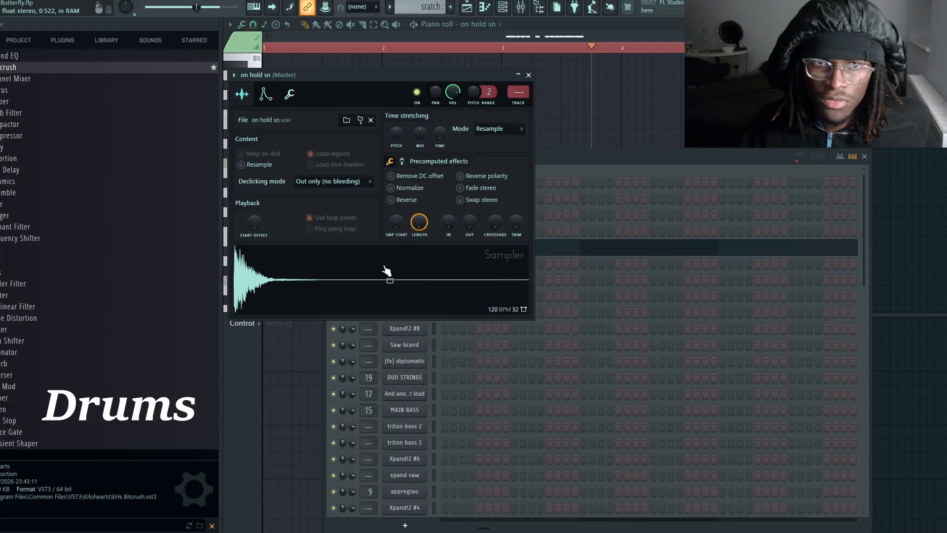
{"action": "left_click", "coordinate": [528, 76]}
{"action": "left_click", "coordinate": [569, 38]}
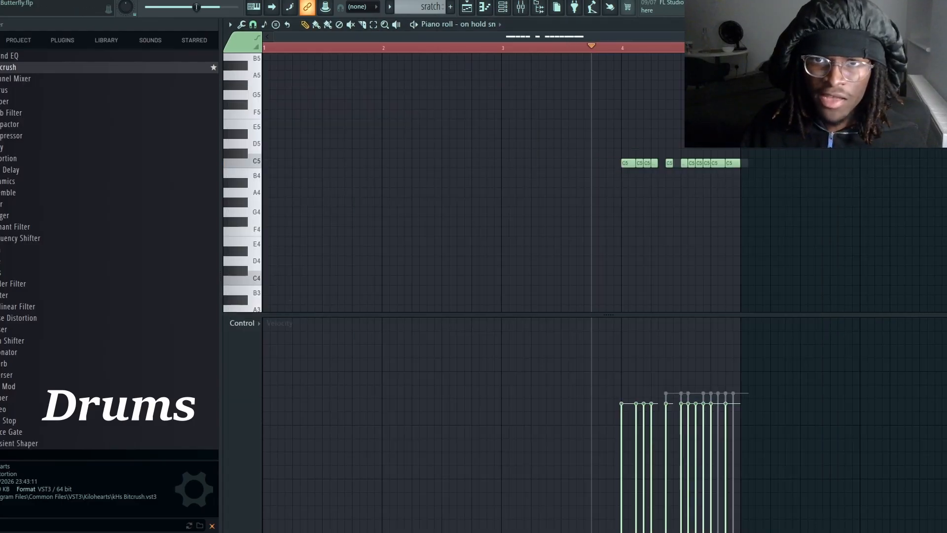
Play the sratch pattern, switch to its kick notes, and stop playback.
{"action": "key", "text": "space"}
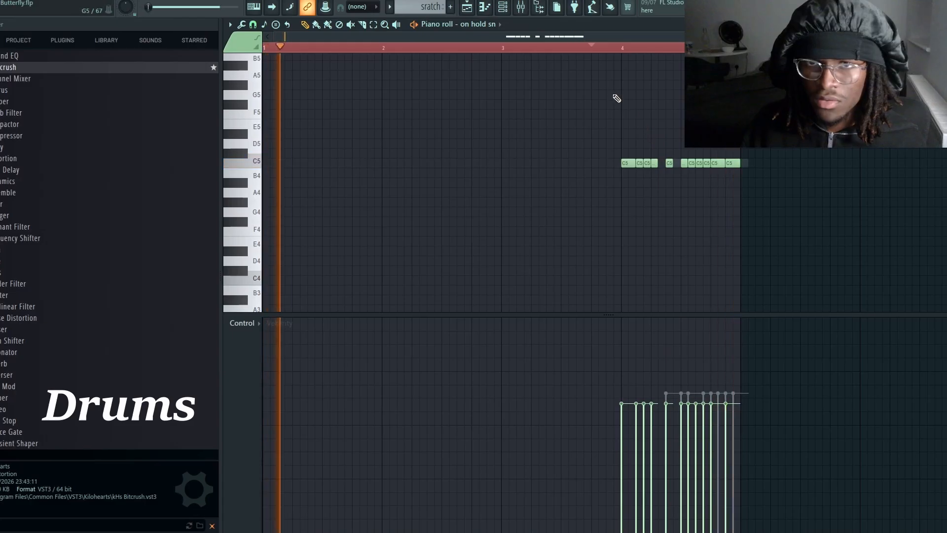
{"action": "left_click", "coordinate": [488, 23]}
{"action": "left_click", "coordinate": [490, 44]}
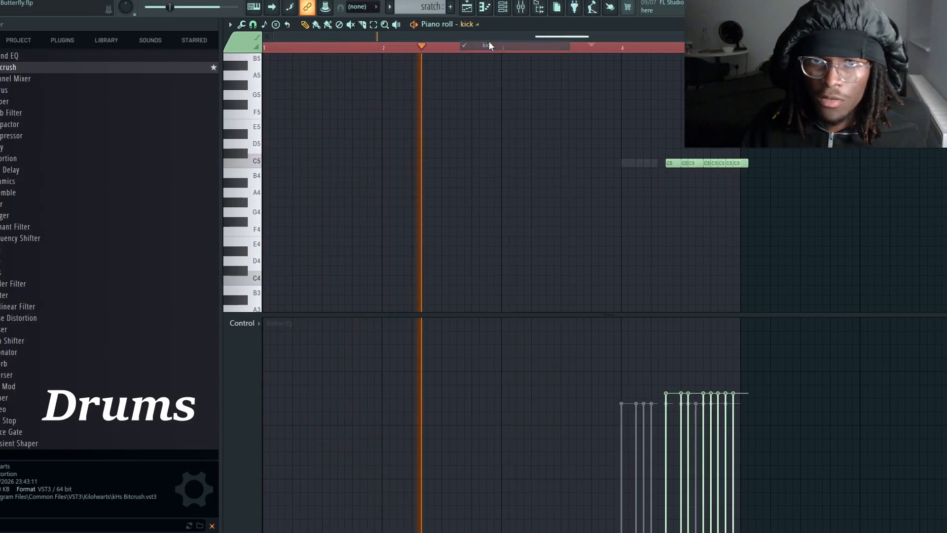
{"action": "left_click_drag", "start_coordinate": [505, 36], "coordinate": [586, 40]}
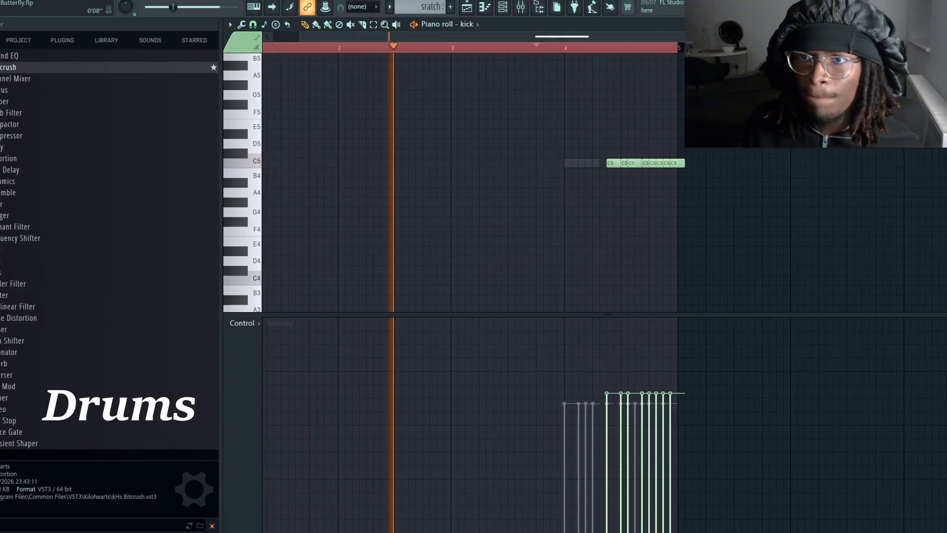
{"action": "left_click_drag", "start_coordinate": [613, 34], "coordinate": [648, 34]}
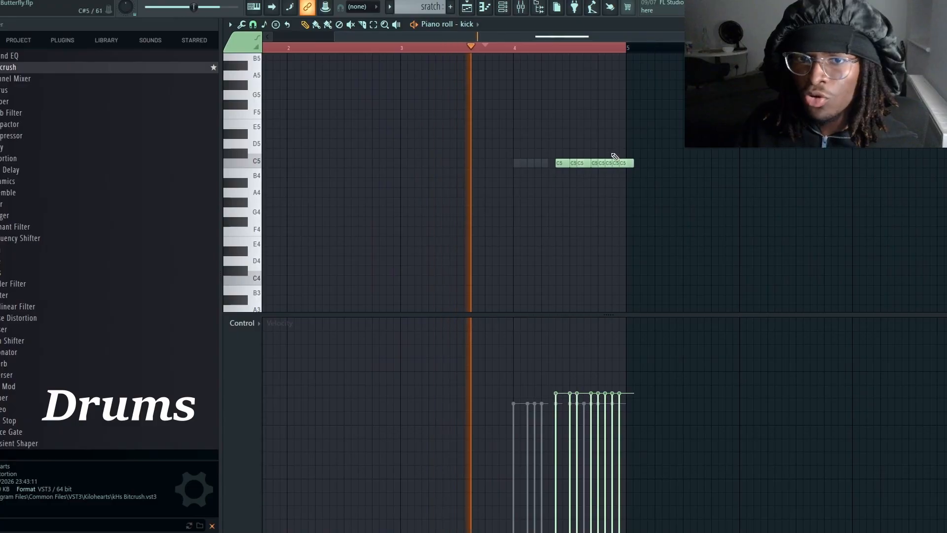
{"action": "key", "text": "space"}
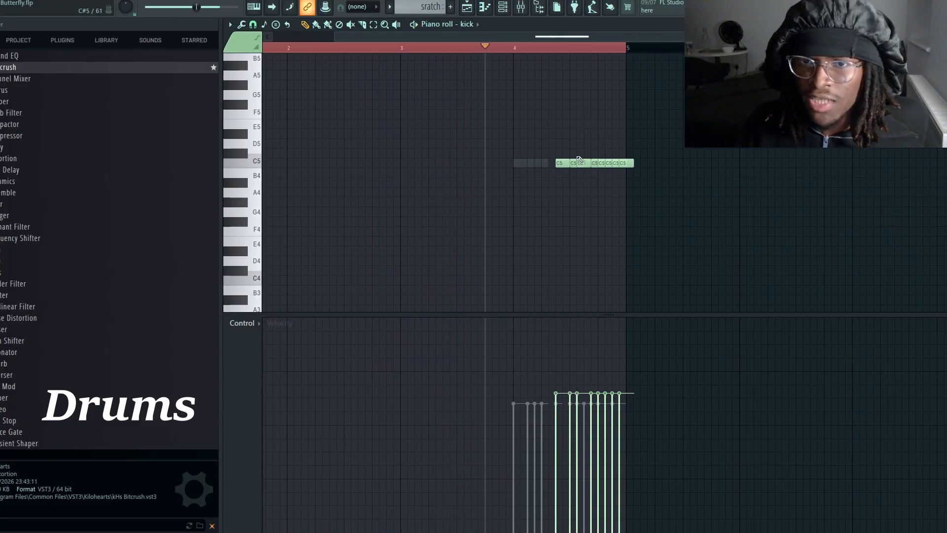
Return to the playlist, find the sratch clip near bar 46 on Track 4, and reopen its on hold sn notes.
{"action": "key", "text": "Escape"}
{"action": "left_click_drag", "start_coordinate": [584, 35], "coordinate": [695, 35]}
{"action": "left_click_drag", "start_coordinate": [584, 36], "coordinate": [635, 37]}
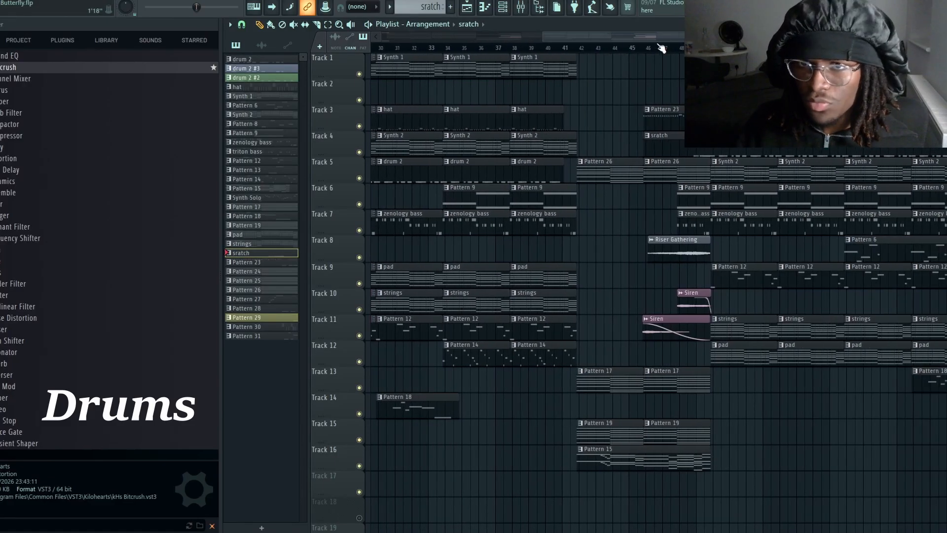
{"action": "double_click", "coordinate": [685, 138]}
{"action": "left_click_drag", "start_coordinate": [561, 34], "coordinate": [368, 37]}
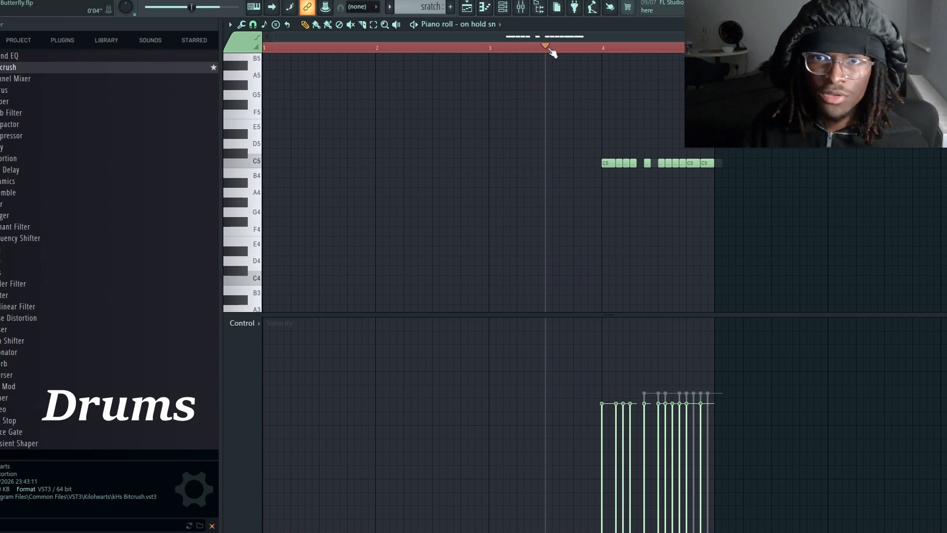
View the kick notes of the reopened sratch clip and return to the playlist.
{"action": "left_click", "coordinate": [487, 24]}
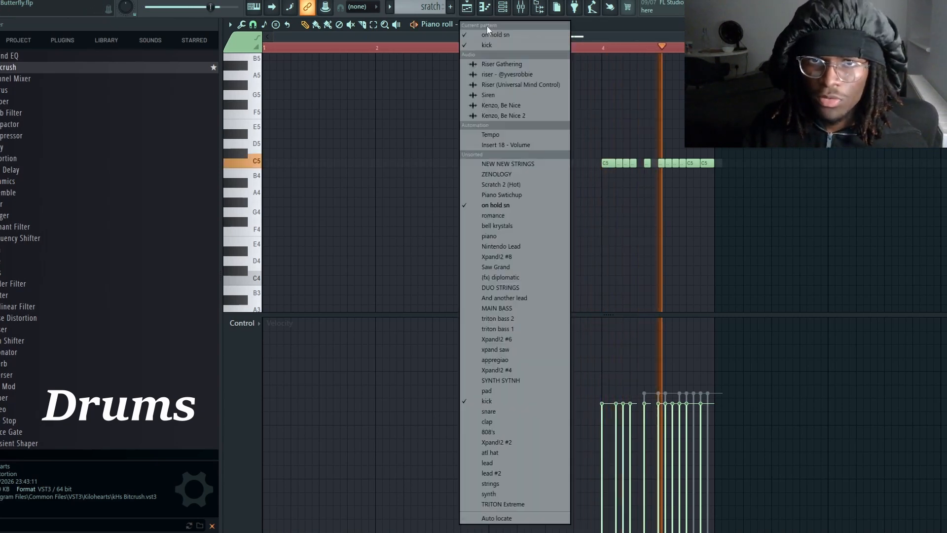
{"action": "left_click", "coordinate": [495, 45]}
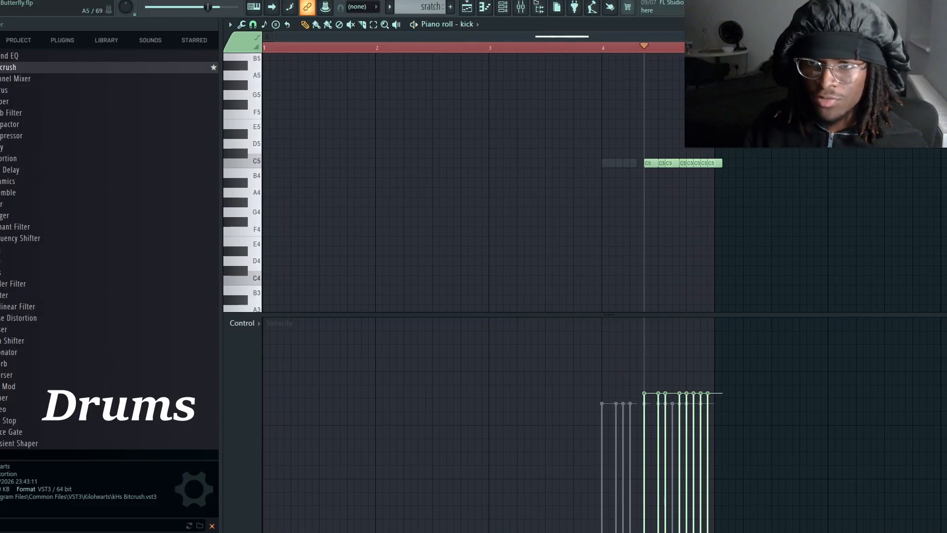
{"action": "key", "text": "Escape"}
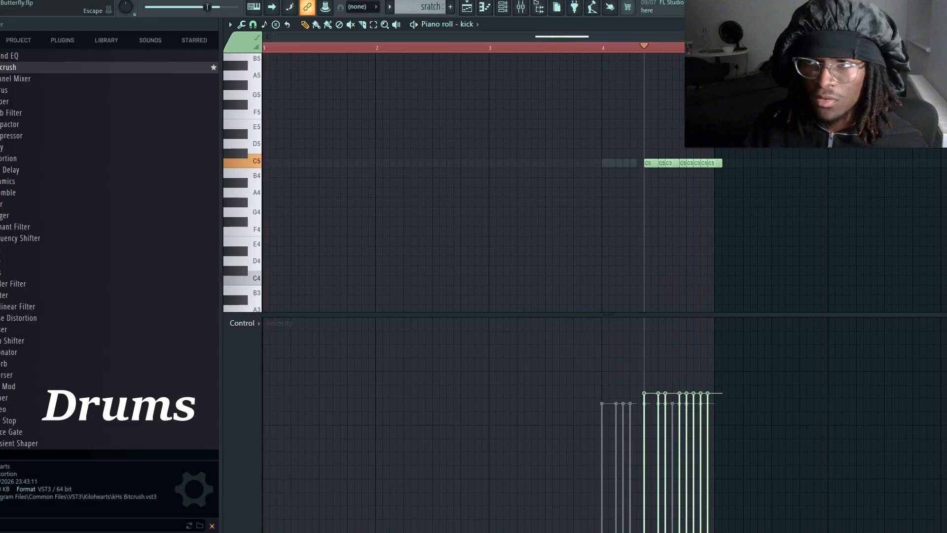
{"action": "key", "text": "F5"}
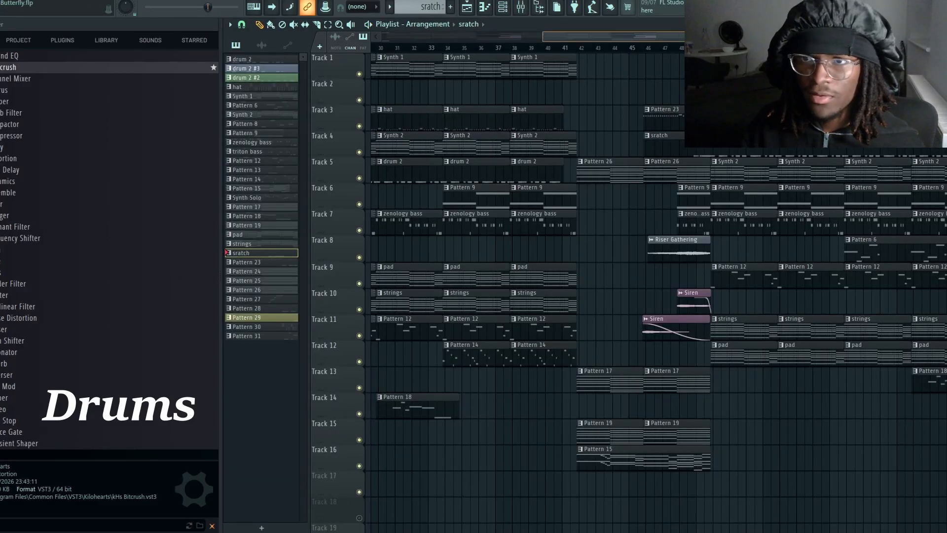
Find the Pattern 23 clip near bar 46 on Track 3 and open its atl hat notes.
{"action": "left_click_drag", "start_coordinate": [742, 37], "coordinate": [792, 37]}
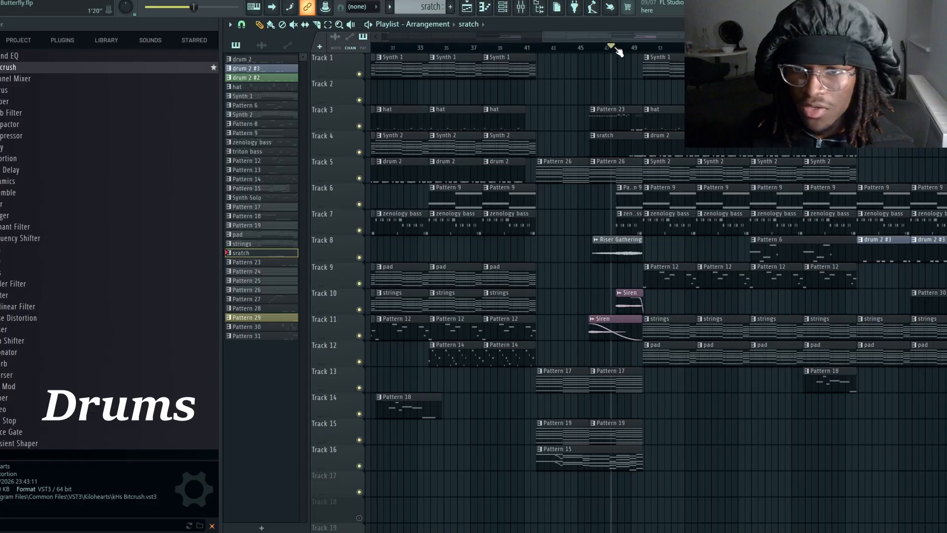
{"action": "left_click_drag", "start_coordinate": [796, 37], "coordinate": [717, 37]}
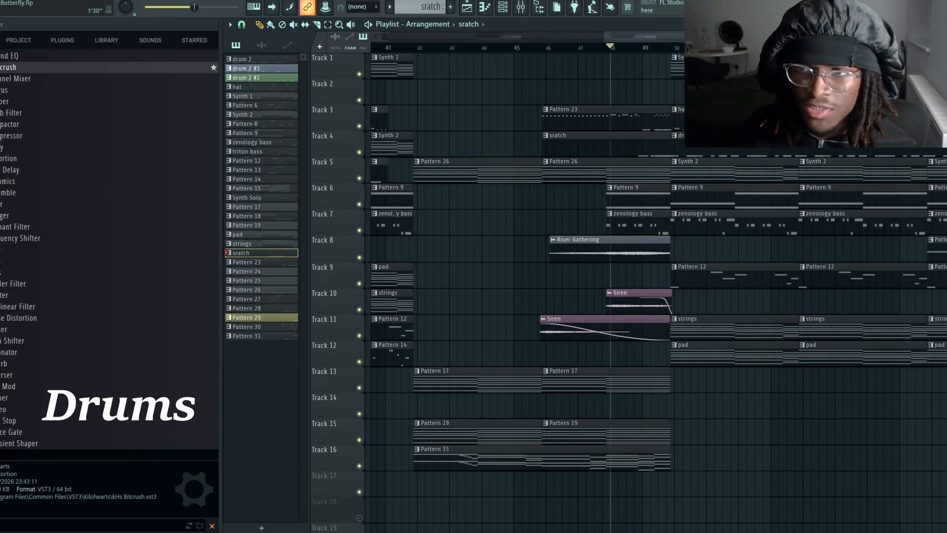
{"action": "scroll", "coordinate": [662, 35], "scroll_direction": "right", "scroll_amount": 3}
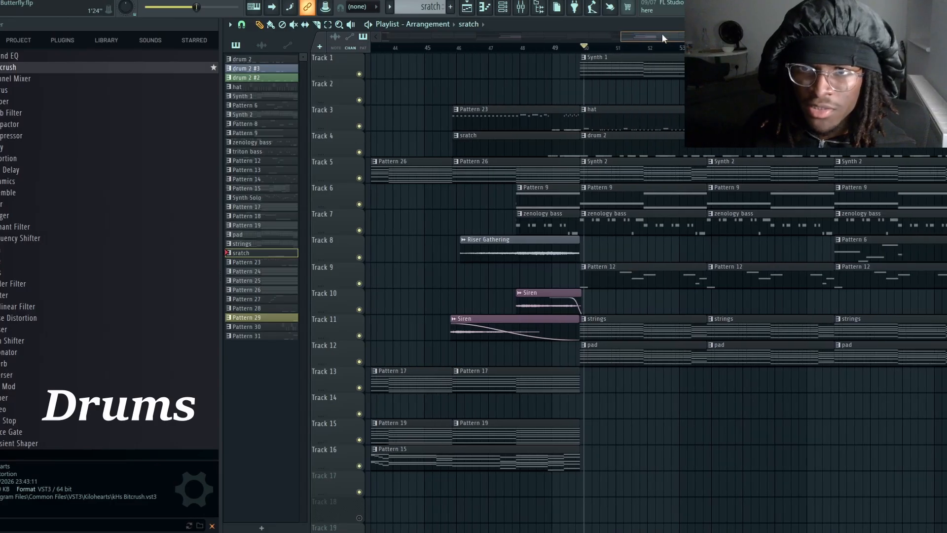
{"action": "double_click", "coordinate": [527, 108]}
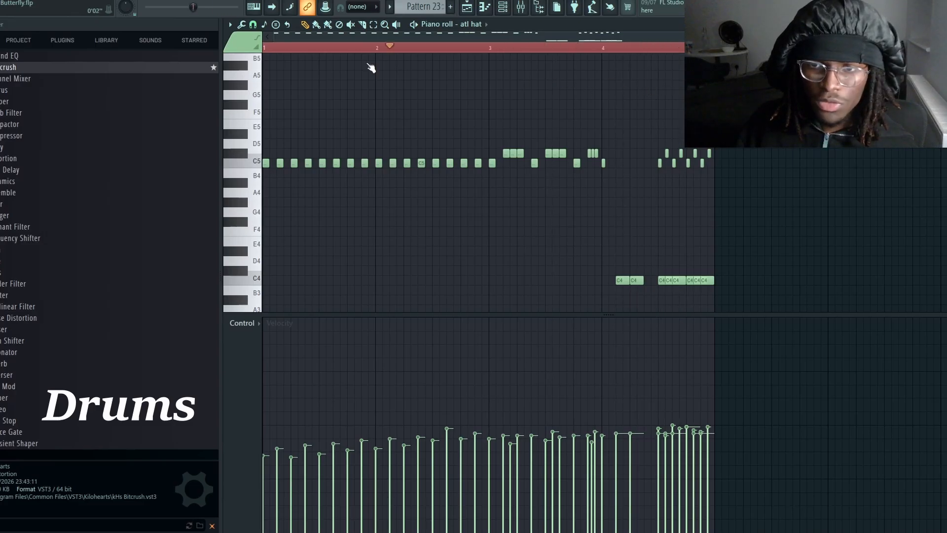
Play Pattern 23, look over its atl hat notes, and return to the playlist.
{"action": "key", "text": "space"}
{"action": "key", "text": "space"}
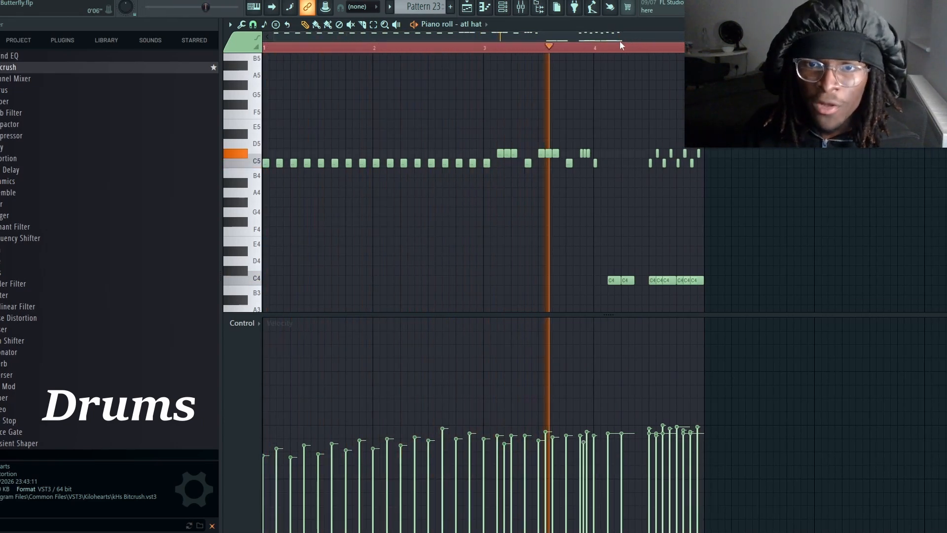
{"action": "scroll", "coordinate": [501, 108], "scroll_direction": "down", "scroll_amount": 1}
{"action": "scroll", "coordinate": [501, 124], "scroll_direction": "down", "scroll_amount": 1}
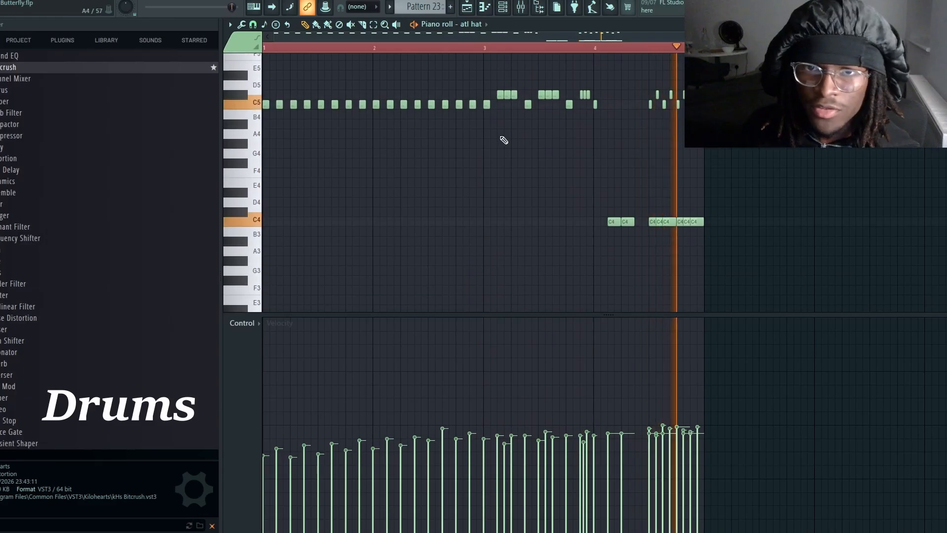
{"action": "scroll", "coordinate": [468, 99], "scroll_direction": "up", "scroll_amount": 2}
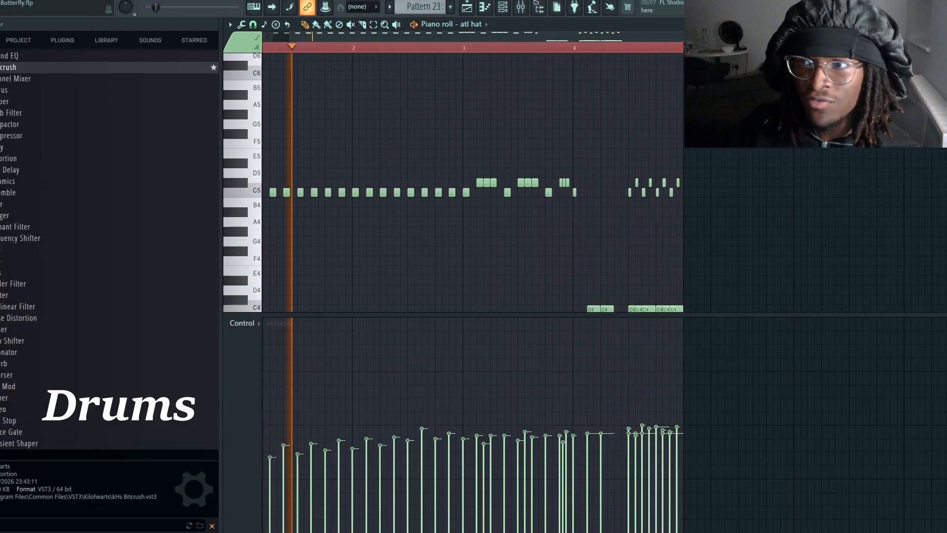
{"action": "key", "text": "F5"}
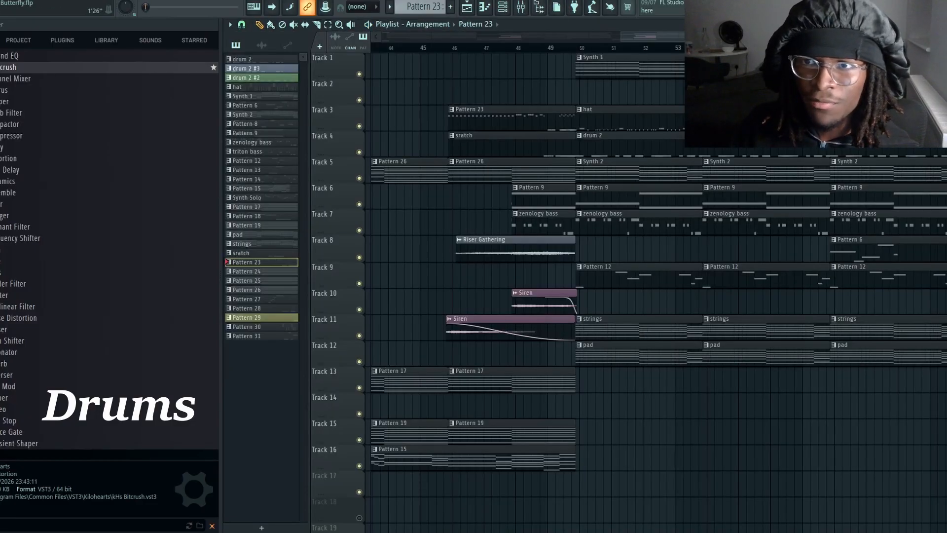
Find the first drum 2 #3 clip near bar 66 on Track 8 and open its snare notes.
{"action": "left_click_drag", "start_coordinate": [722, 37], "coordinate": [693, 38]}
{"action": "left_click_drag", "start_coordinate": [608, 36], "coordinate": [594, 36]}
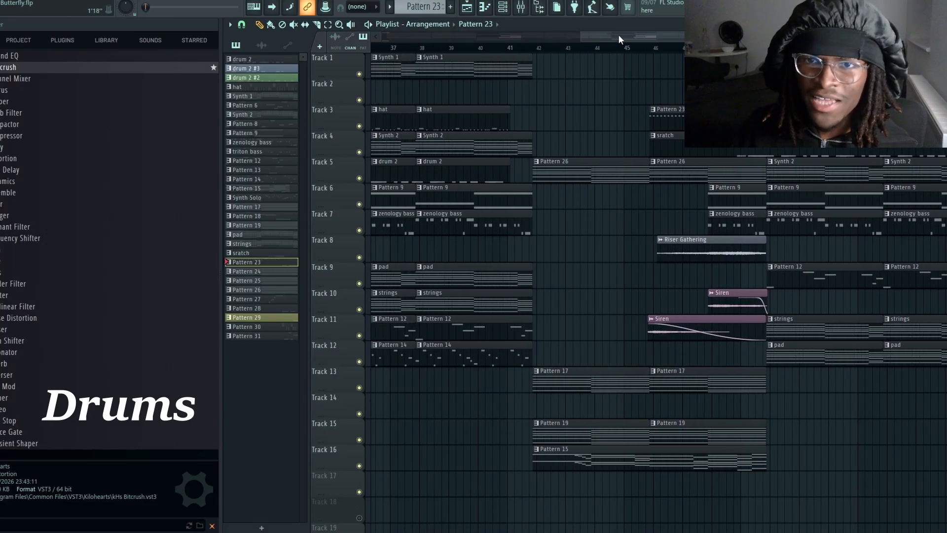
{"action": "left_click_drag", "start_coordinate": [740, 35], "coordinate": [667, 31]}
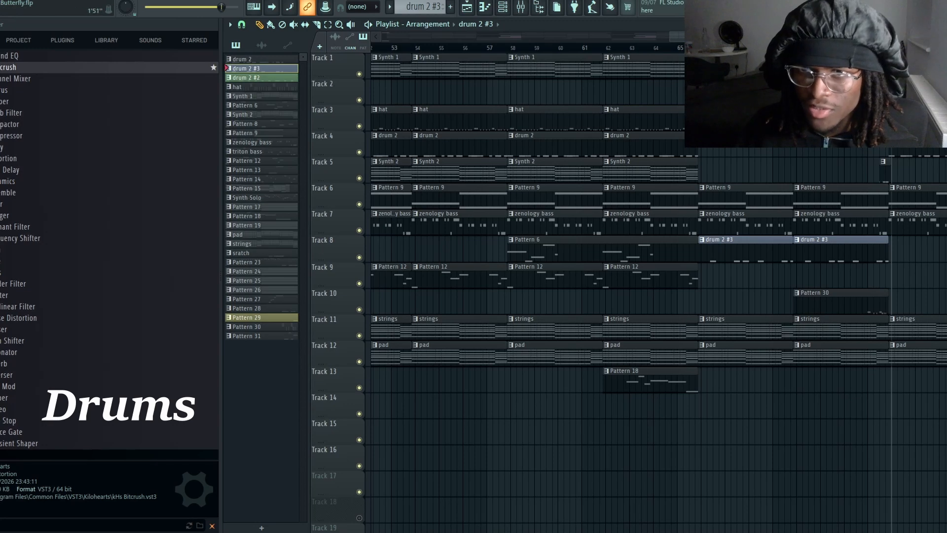
{"action": "double_click", "coordinate": [715, 240]}
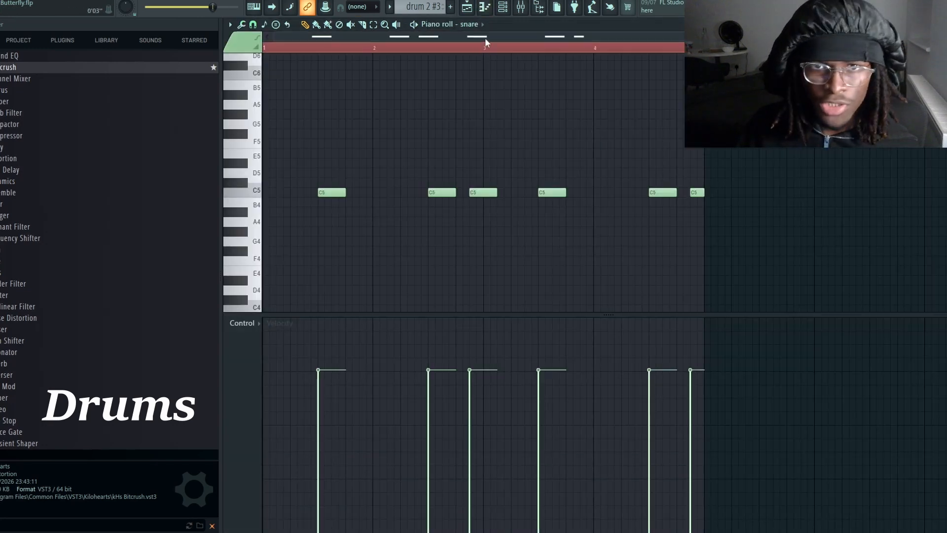
Play the drum 2 #3 pattern, switch to its clap notes, and return to the playlist.
{"action": "key", "text": "space"}
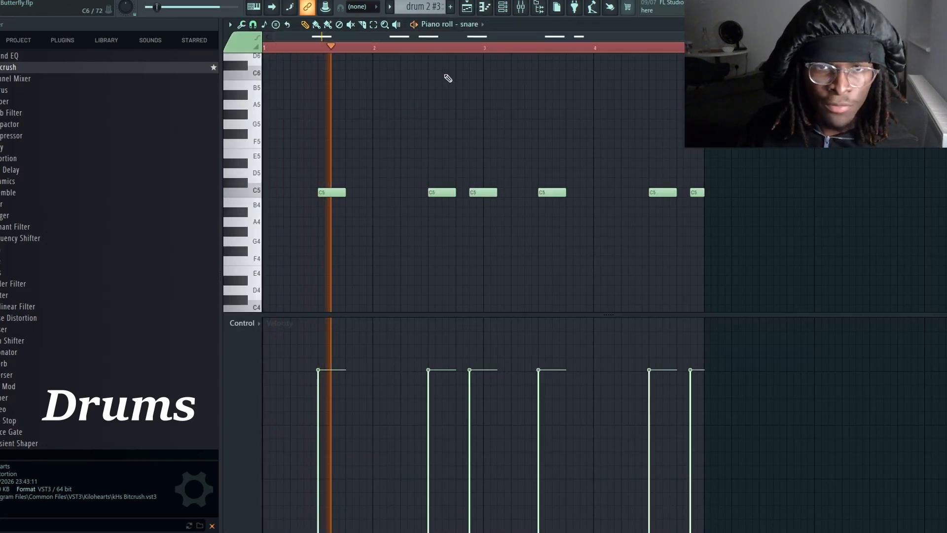
{"action": "left_click", "coordinate": [476, 24]}
{"action": "left_click", "coordinate": [479, 45]}
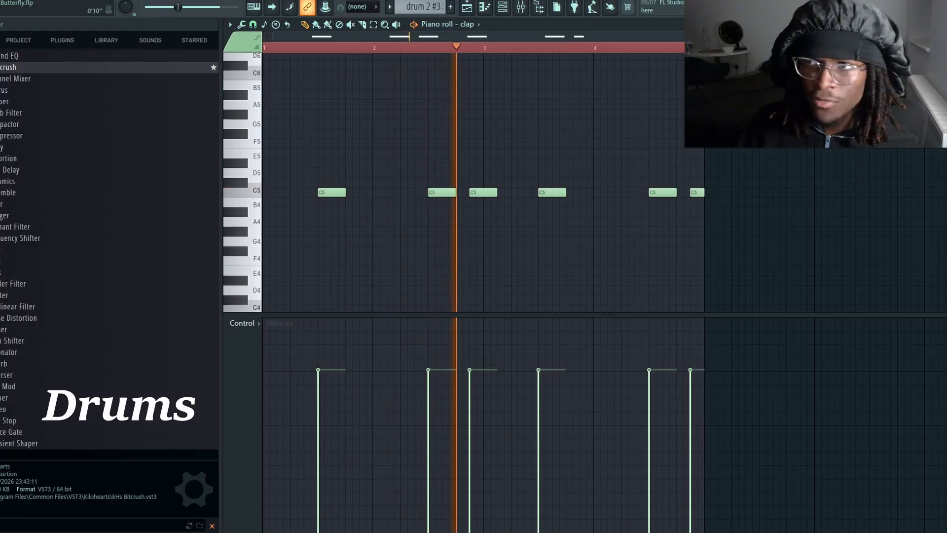
{"action": "key", "text": "Escape"}
View the drum 2 #3 snare notes again and the atl hat notes of the Pattern 30 clip on Track 10.
{"action": "double_click", "coordinate": [727, 249]}
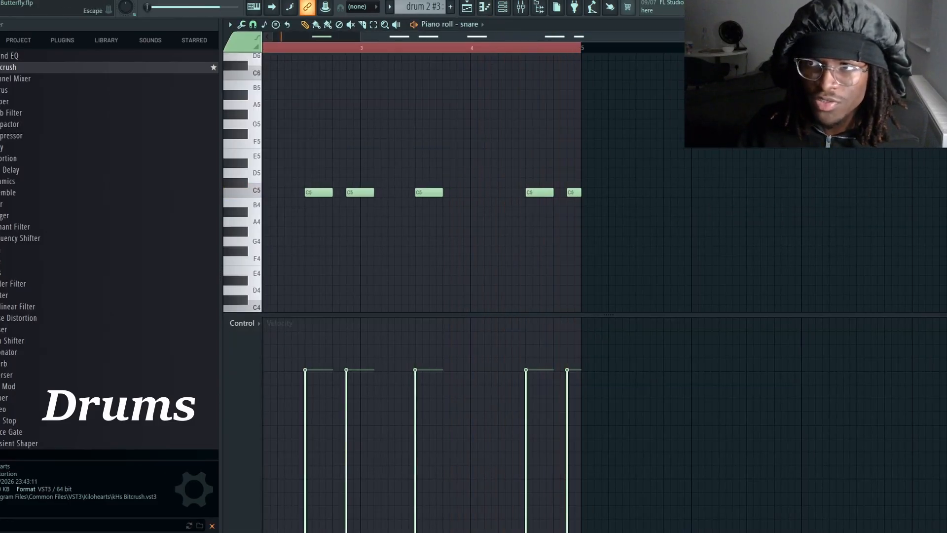
{"action": "key", "text": "Escape"}
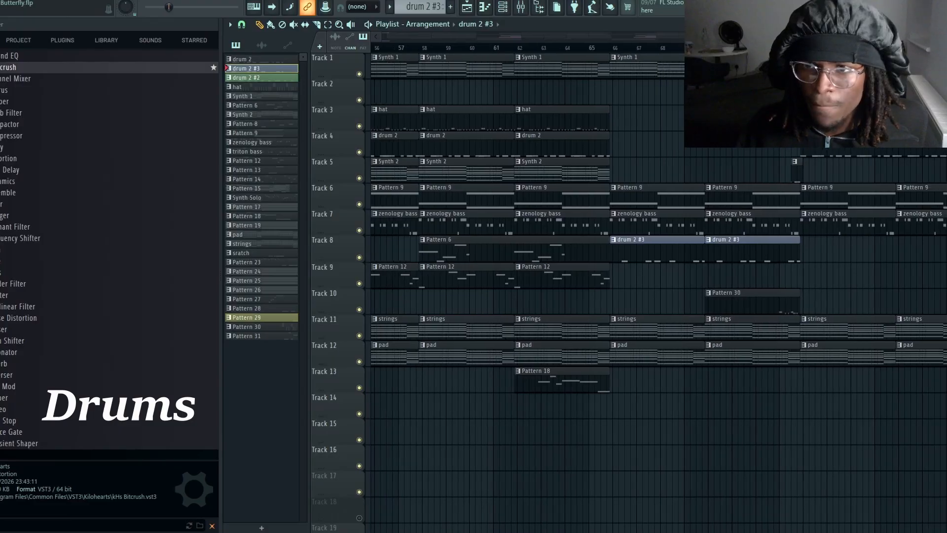
{"action": "double_click", "coordinate": [706, 293]}
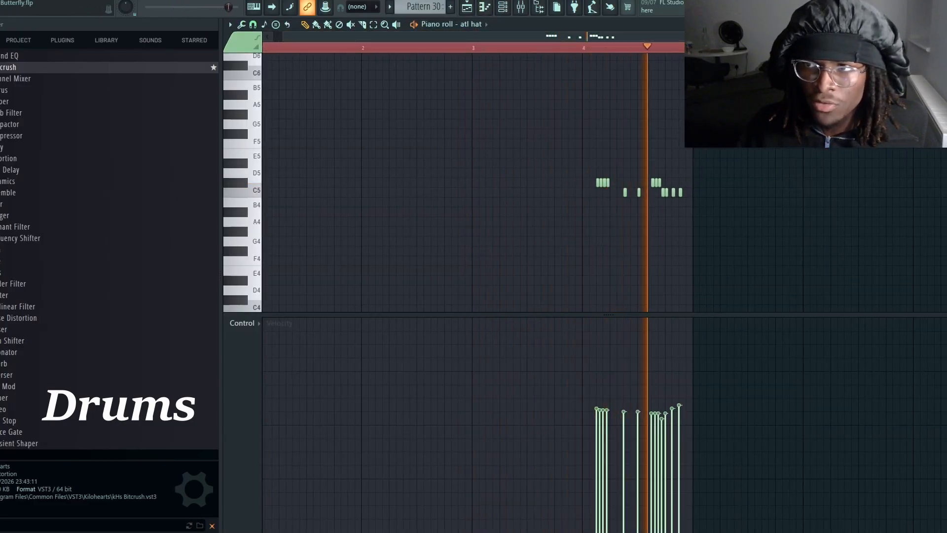
{"action": "key", "text": "Escape"}
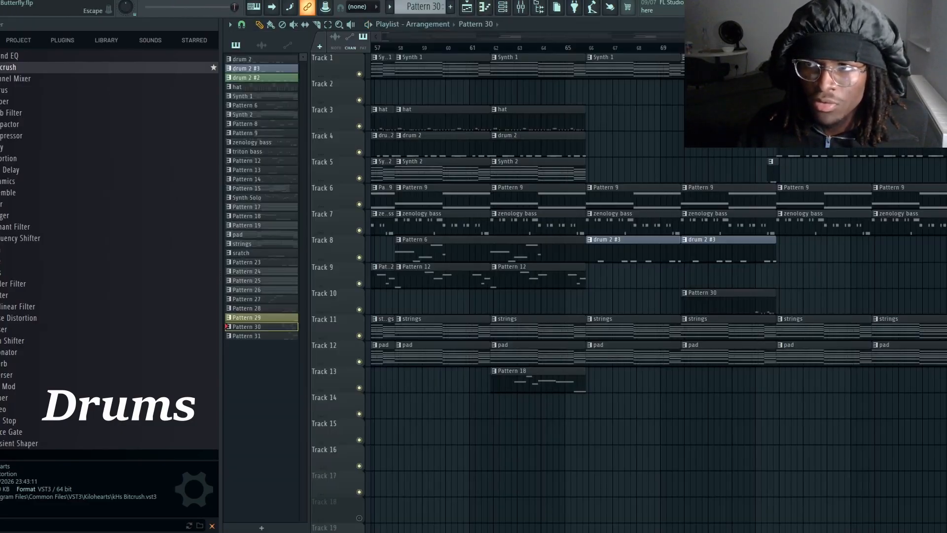
Open the short Pattern 28 clip near bar 73 on Track 5, play its kick notes, and return to the playlist.
{"action": "double_click", "coordinate": [773, 171]}
{"action": "left_click_drag", "start_coordinate": [605, 37], "coordinate": [516, 35]}
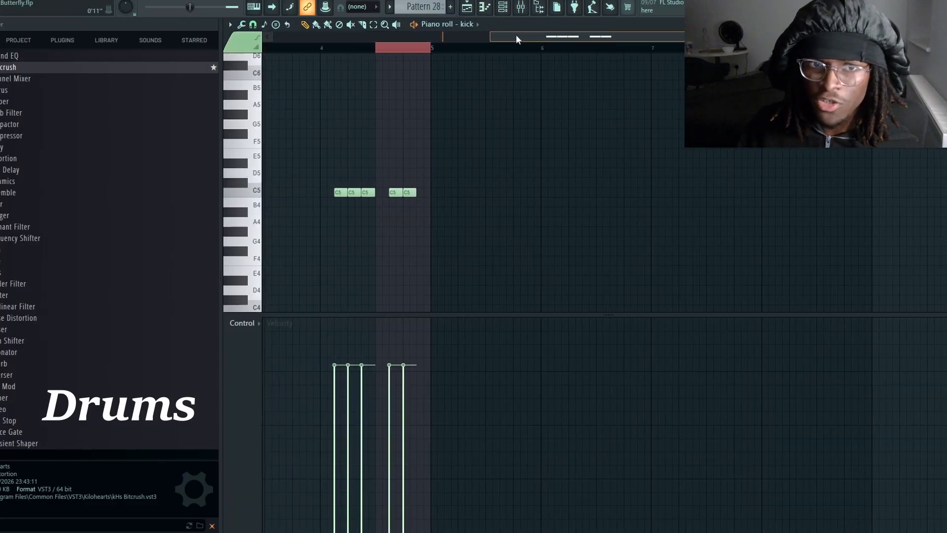
{"action": "key", "text": "space"}
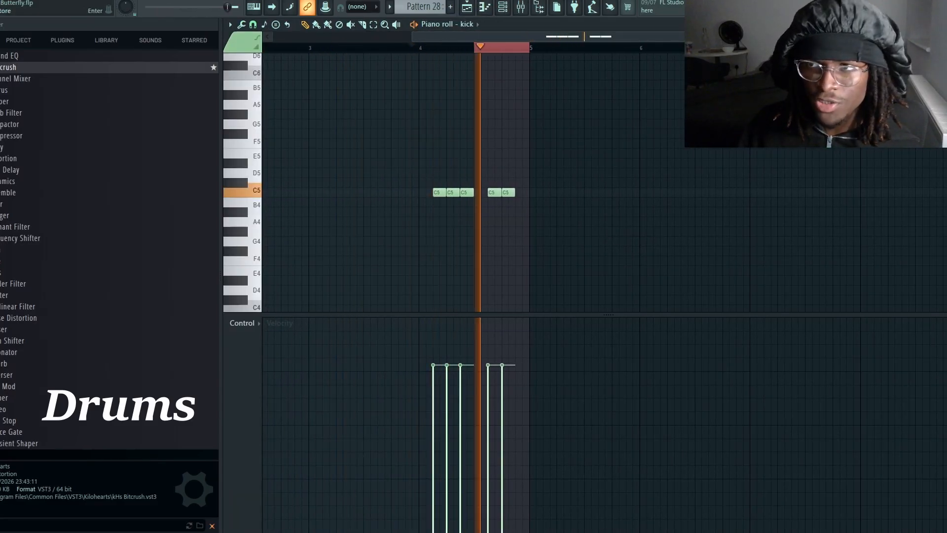
{"action": "key", "text": "Escape"}
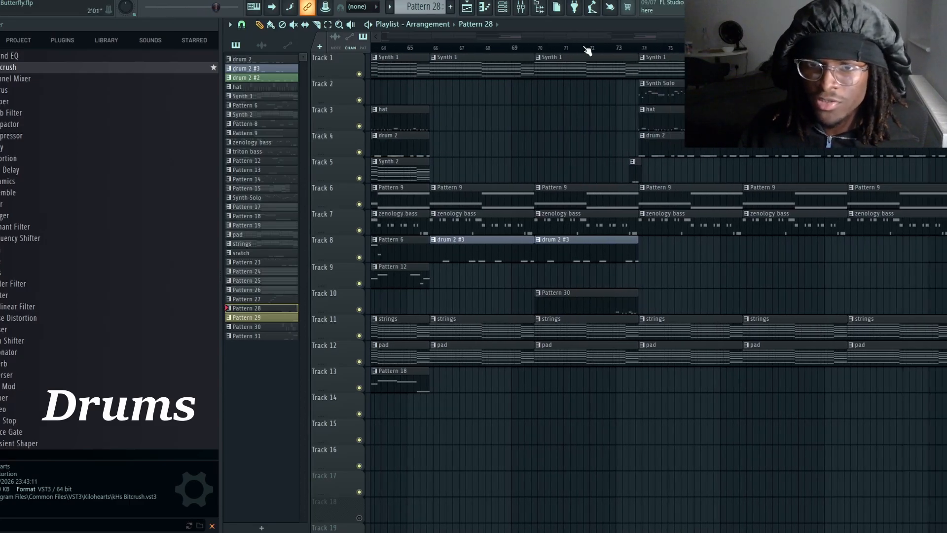
{"action": "key", "text": "space"}
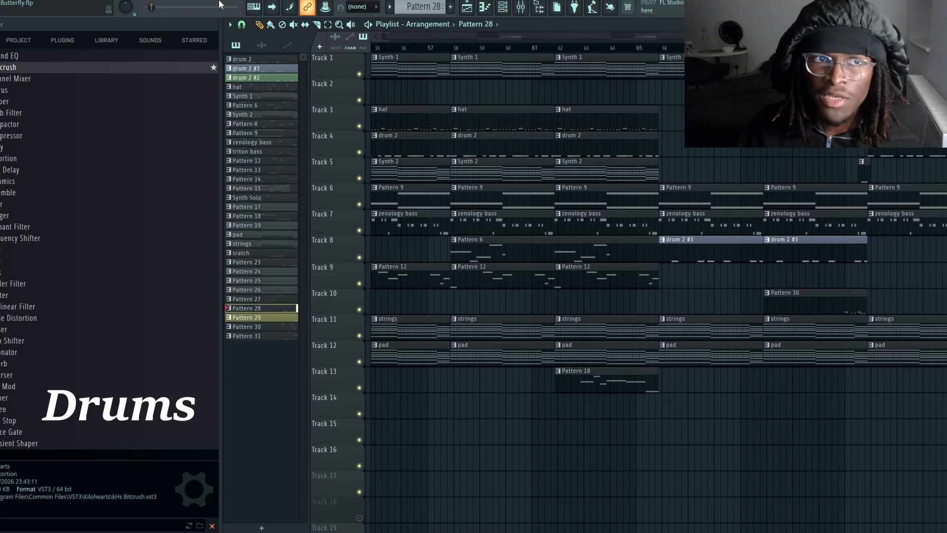
Look through the arrangement from bar 62 onward, place the playhead near bar 74, and view the last Pattern 18 clip on Track 10.
{"action": "scroll", "coordinate": [626, 272], "scroll_direction": "right", "scroll_amount": 4}
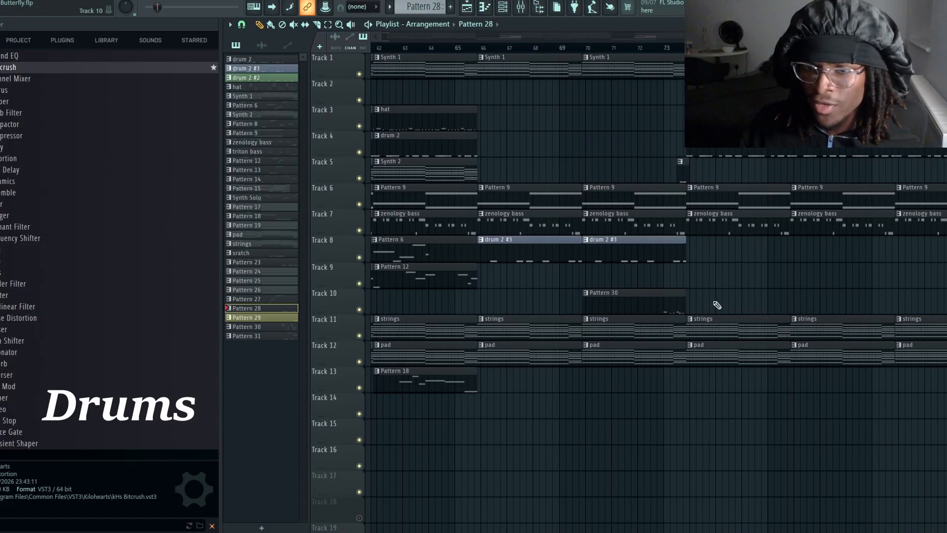
{"action": "scroll", "coordinate": [518, 70], "scroll_direction": "down", "scroll_amount": 3}
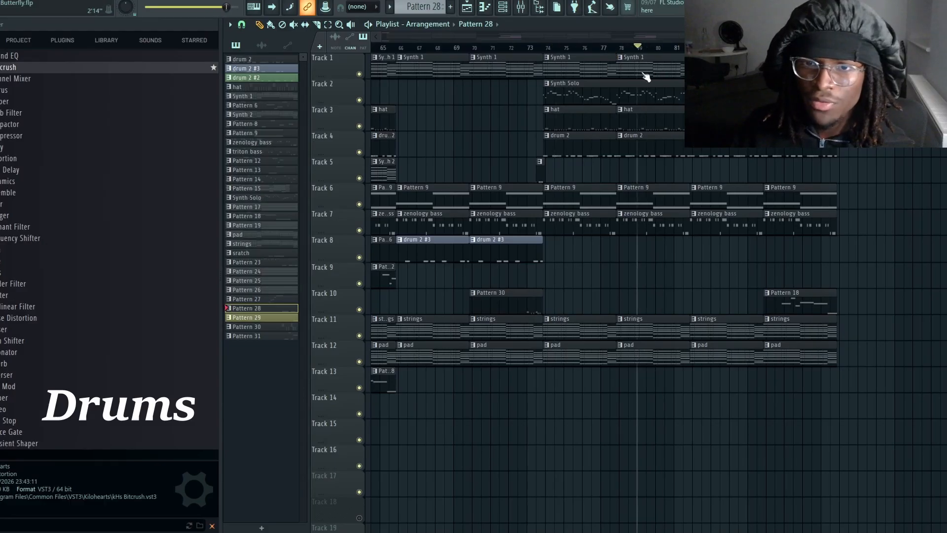
{"action": "left_click_drag", "start_coordinate": [642, 73], "coordinate": [546, 79]}
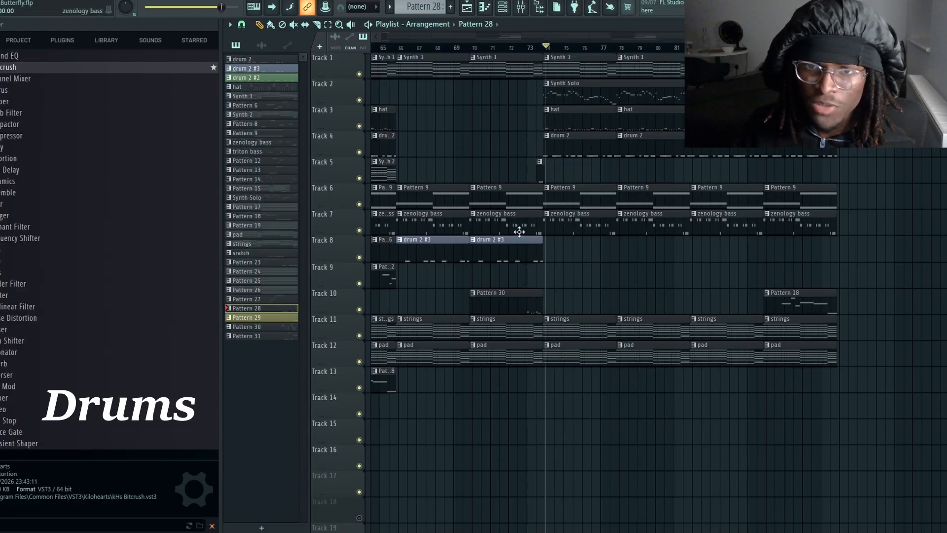
{"action": "scroll", "coordinate": [641, 296], "scroll_direction": "left", "scroll_amount": 1}
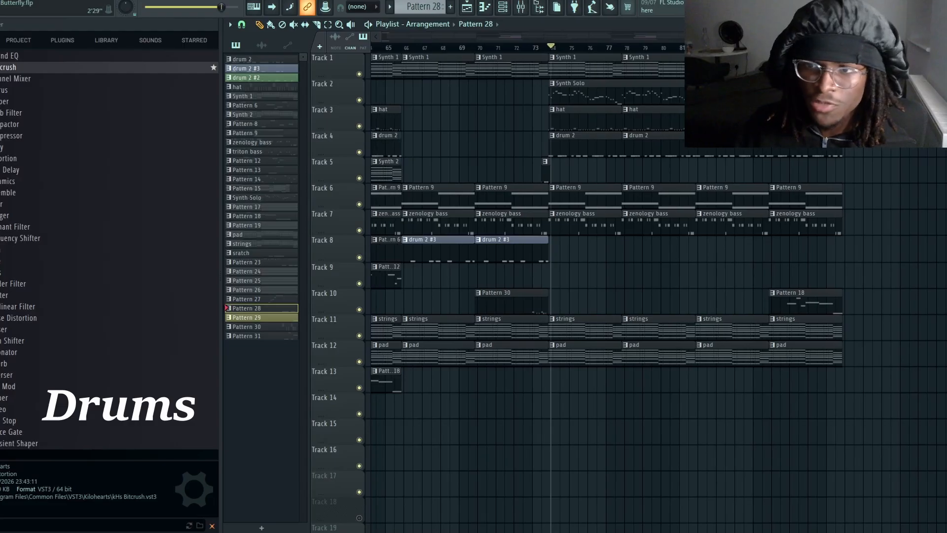
{"action": "scroll", "coordinate": [641, 296], "scroll_direction": "right", "scroll_amount": 1}
{"action": "scroll", "coordinate": [641, 296], "scroll_direction": "left", "scroll_amount": 2}
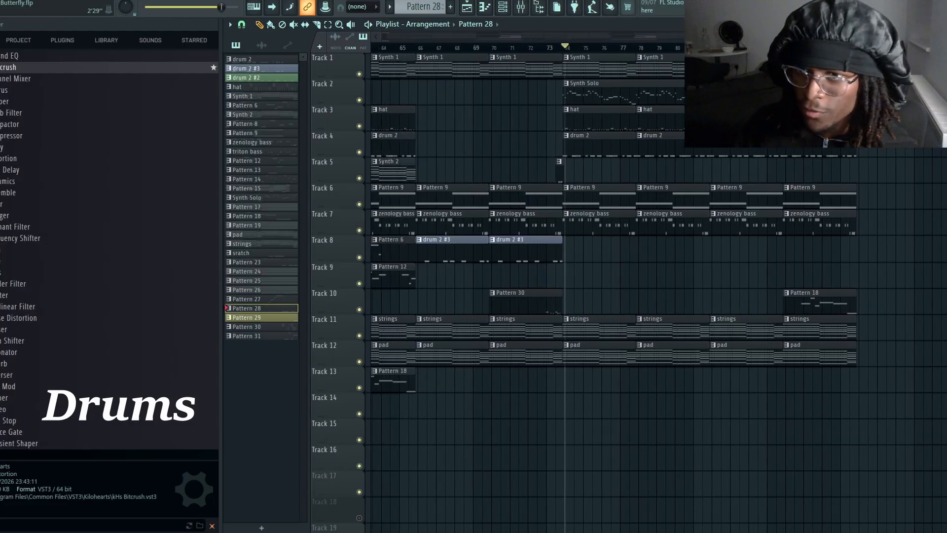
{"action": "double_click", "coordinate": [803, 292]}
{"action": "key", "text": "Escape"}
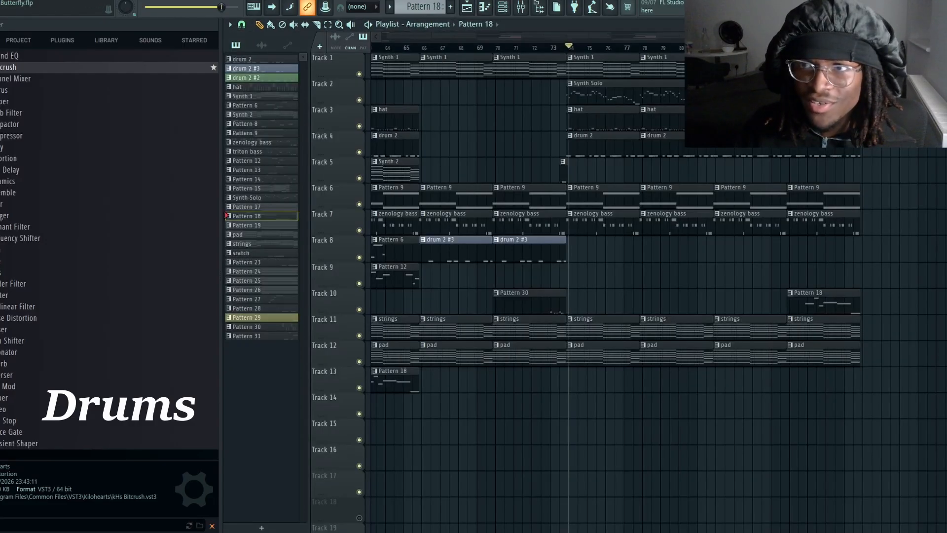
Return to the beginning of the arrangement and play the song from the vocal clip on Track 2 with auto-scroll enabled.
{"action": "left_click_drag", "start_coordinate": [764, 36], "coordinate": [433, 20]}
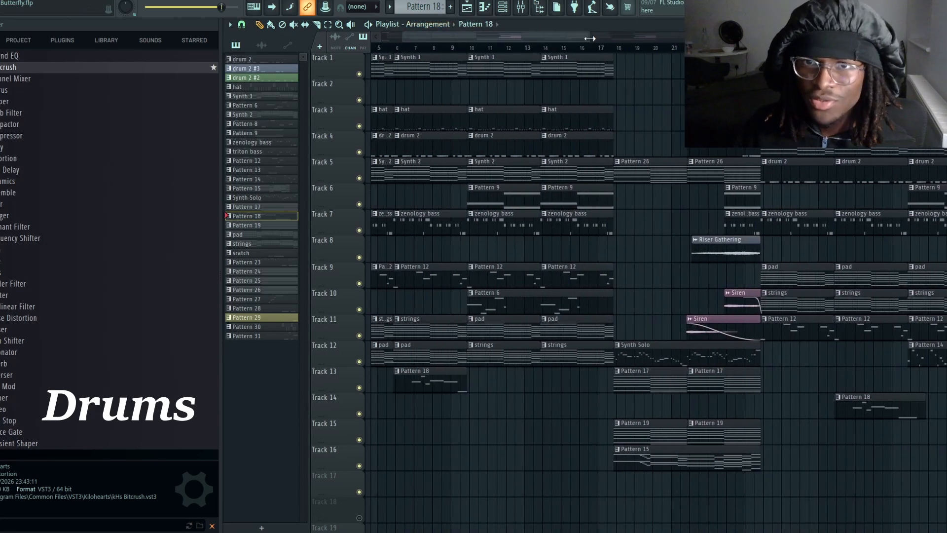
{"action": "left_click_drag", "start_coordinate": [590, 38], "coordinate": [481, 47]}
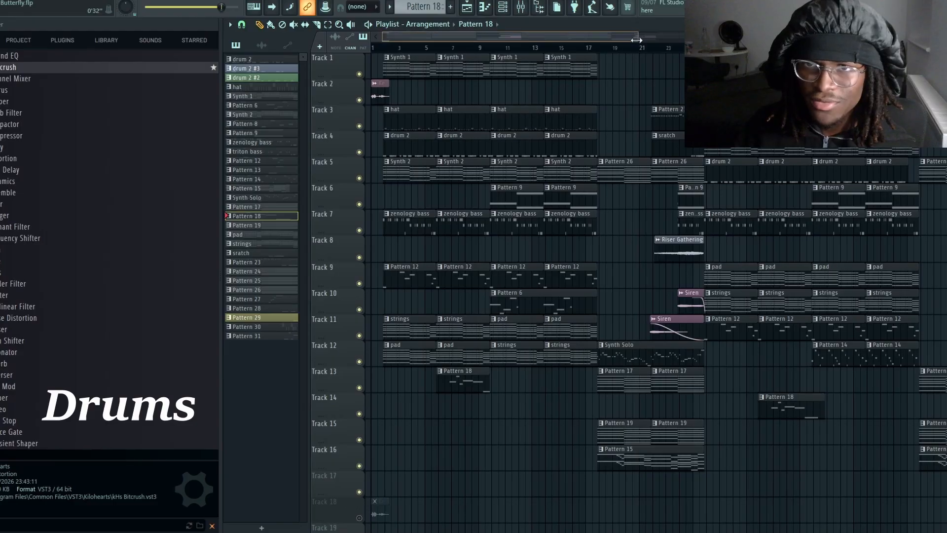
{"action": "left_click_drag", "start_coordinate": [636, 39], "coordinate": [407, 51]}
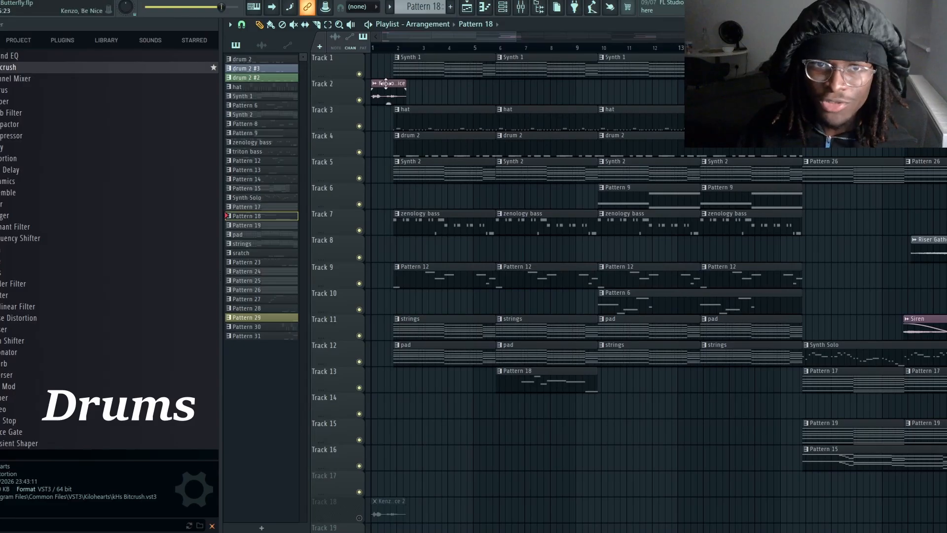
{"action": "left_click_drag", "start_coordinate": [410, 34], "coordinate": [291, 88]}
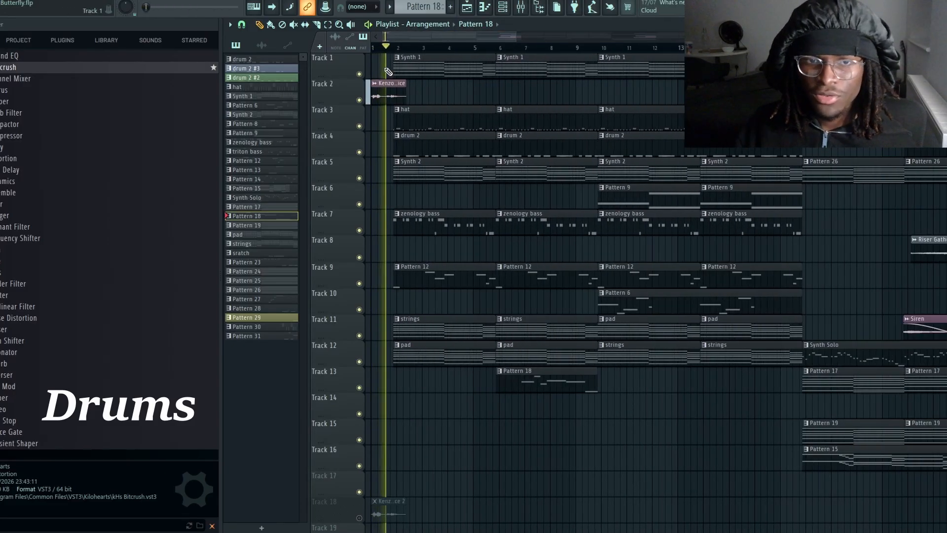
{"action": "key", "text": "space"}
{"action": "left_click", "coordinate": [273, 8]}
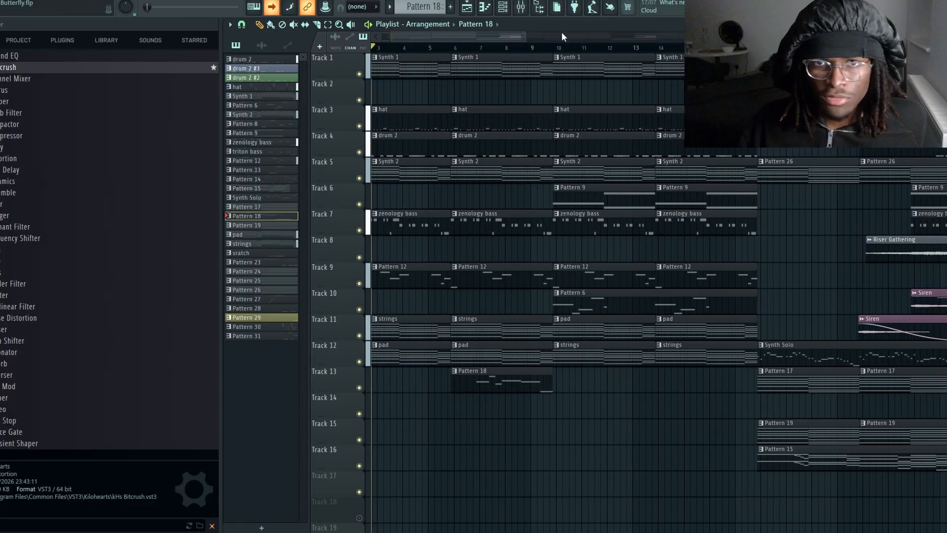
Bring the playlist back to the section starting near bar 26.
{"action": "left_click_drag", "start_coordinate": [522, 36], "coordinate": [432, 36]}
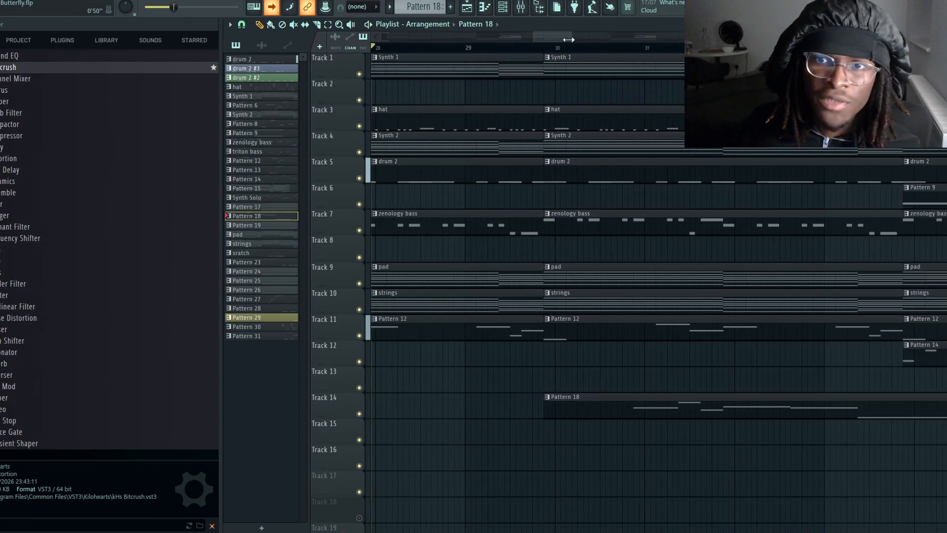
{"action": "mouse_move", "coordinate": [571, 37]}
{"action": "left_mouse_down"}
{"action": "mouse_move", "coordinate": [604, 36]}
{"action": "mouse_move", "coordinate": [554, 36]}
{"action": "left_mouse_up"}
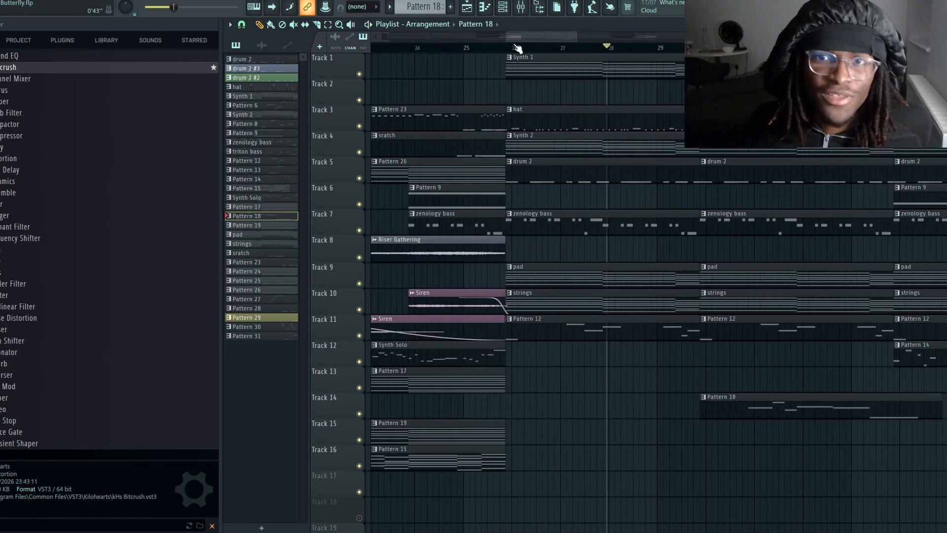